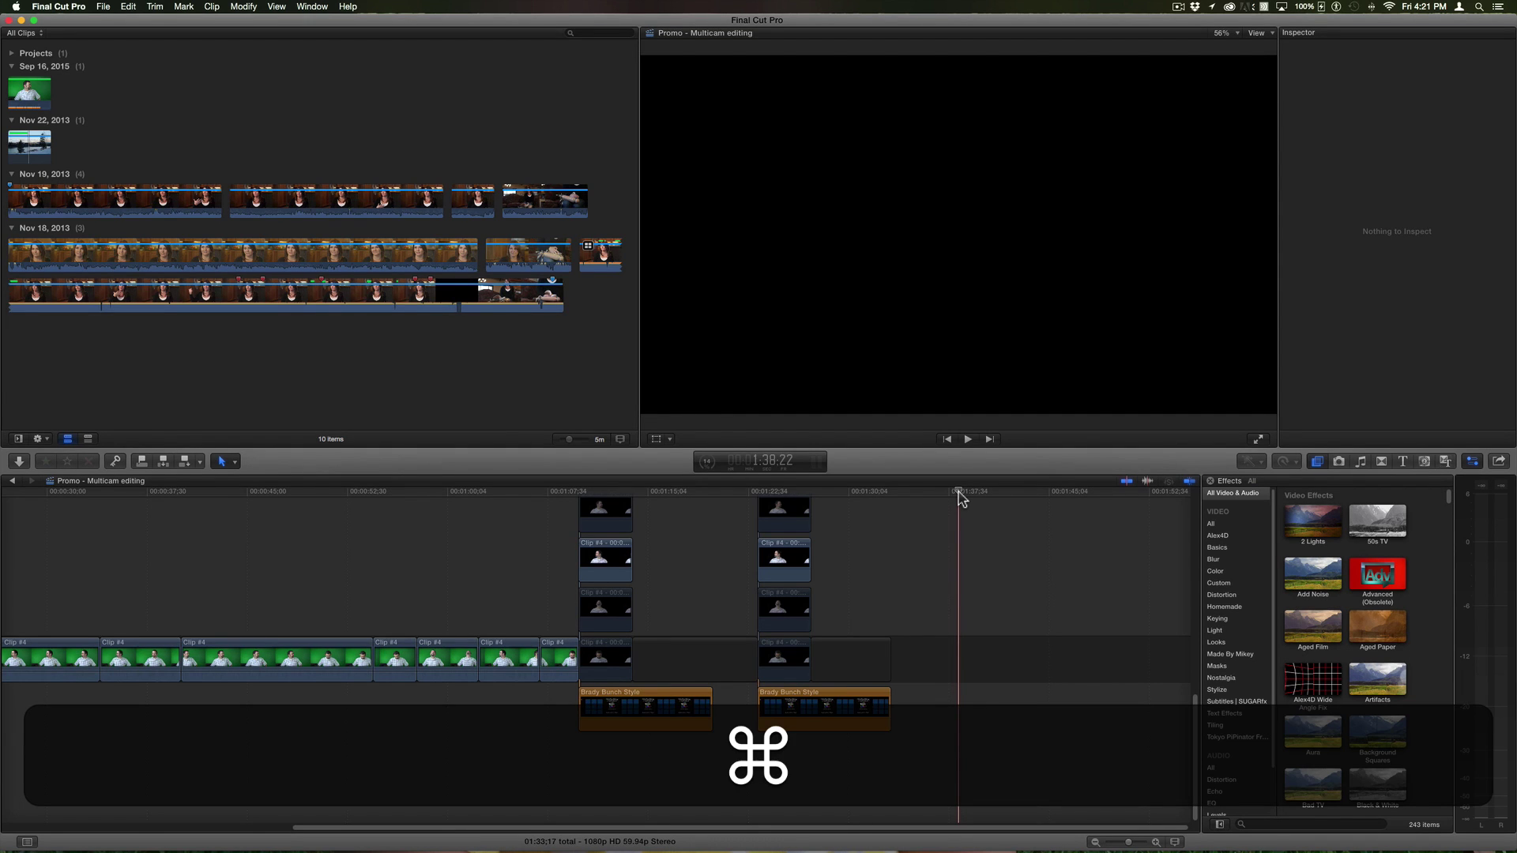
Create the 'For Instagram' project with Custom video format, width 1080 instead of 1920, at 23.98p
{"action": "key", "text": "super+n"}
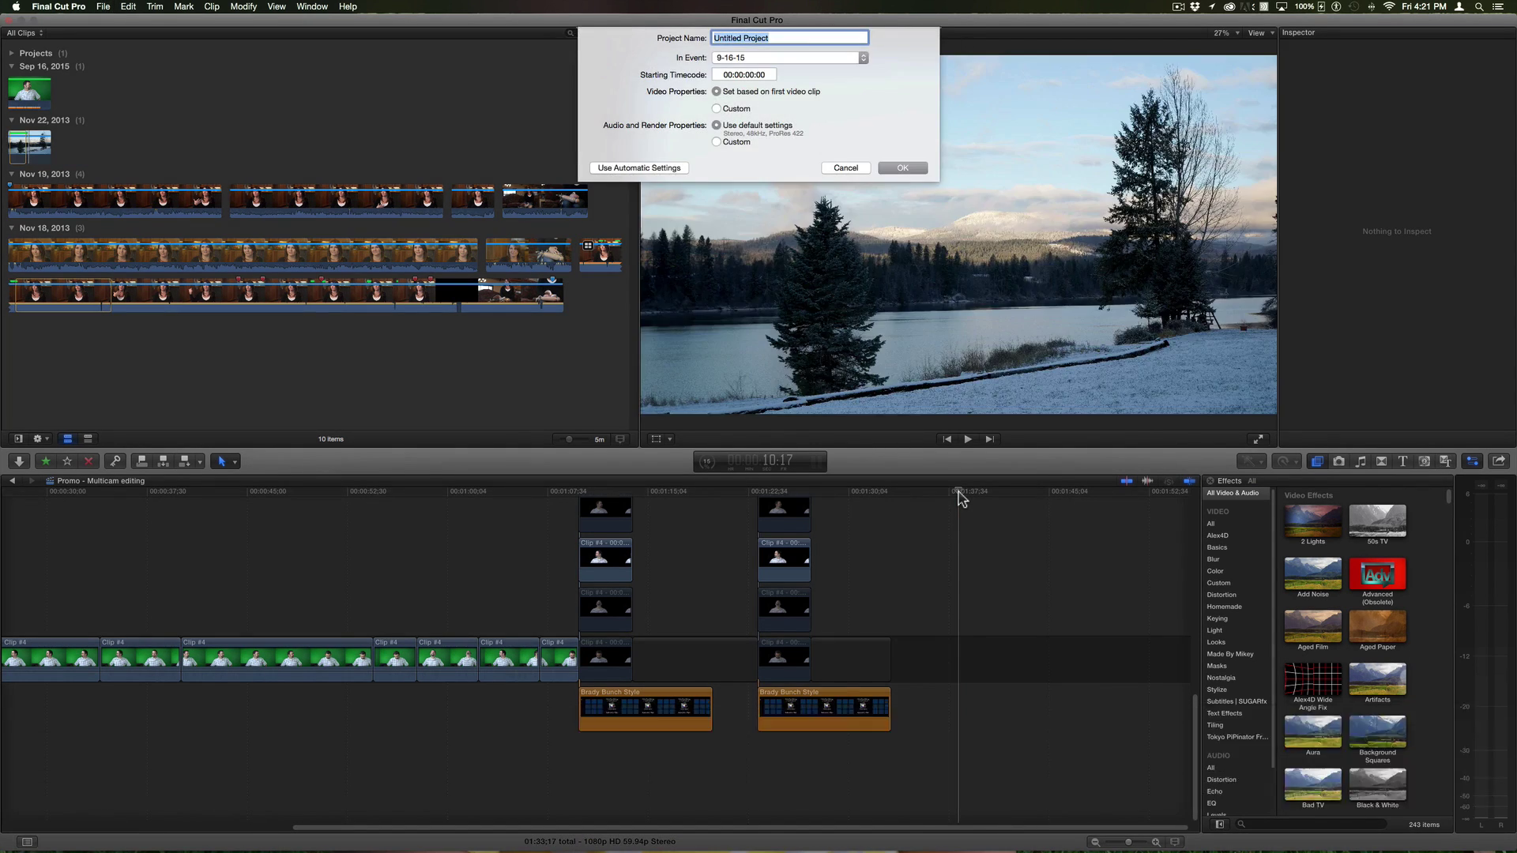
{"action": "type", "text": "For Instagram"}
{"action": "left_click", "coordinate": [717, 109]}
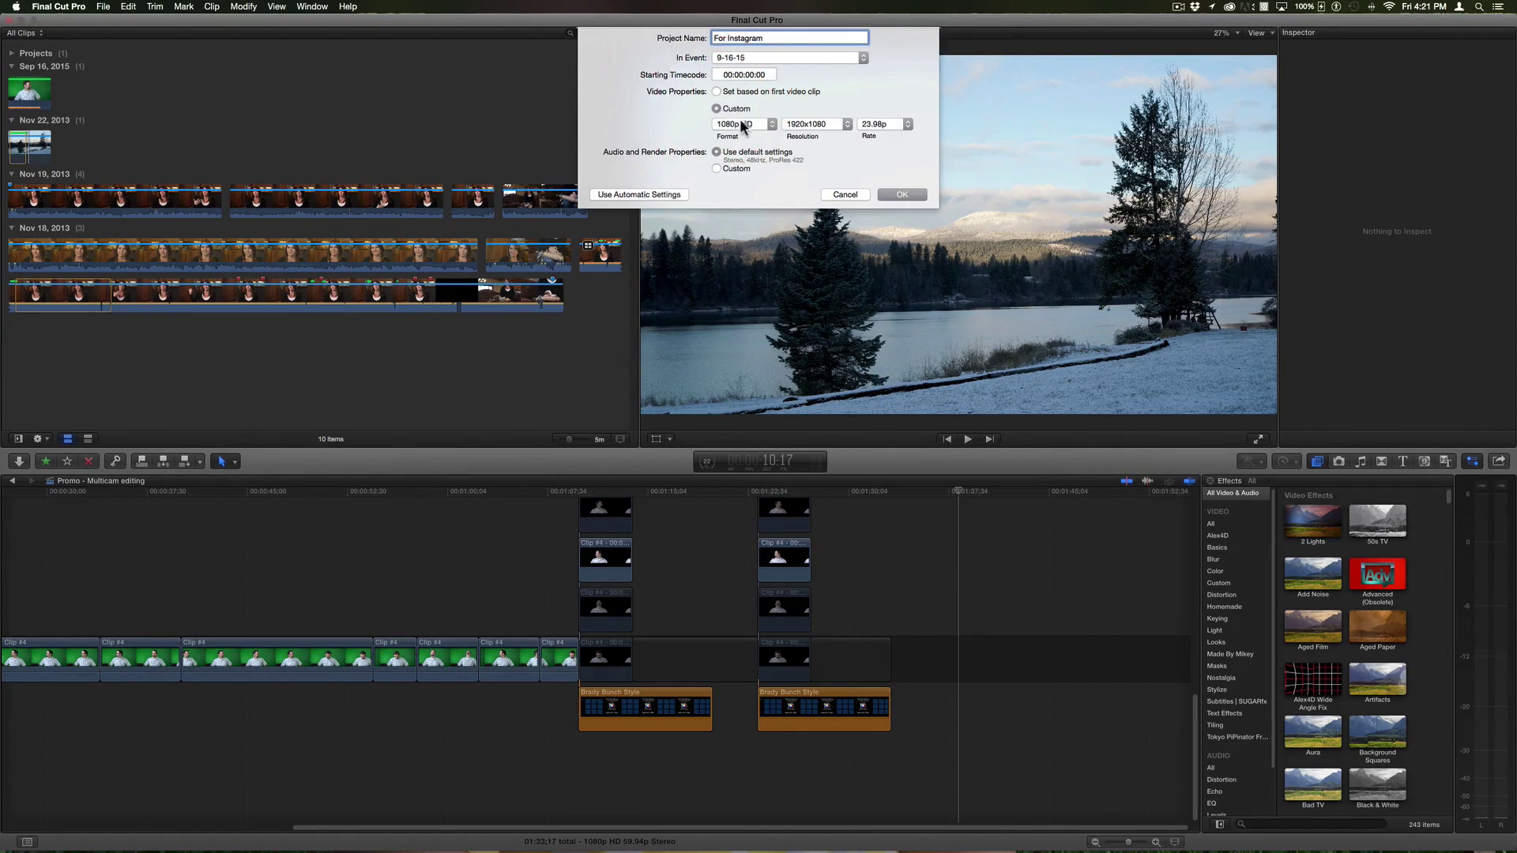
{"action": "left_click", "coordinate": [722, 120]}
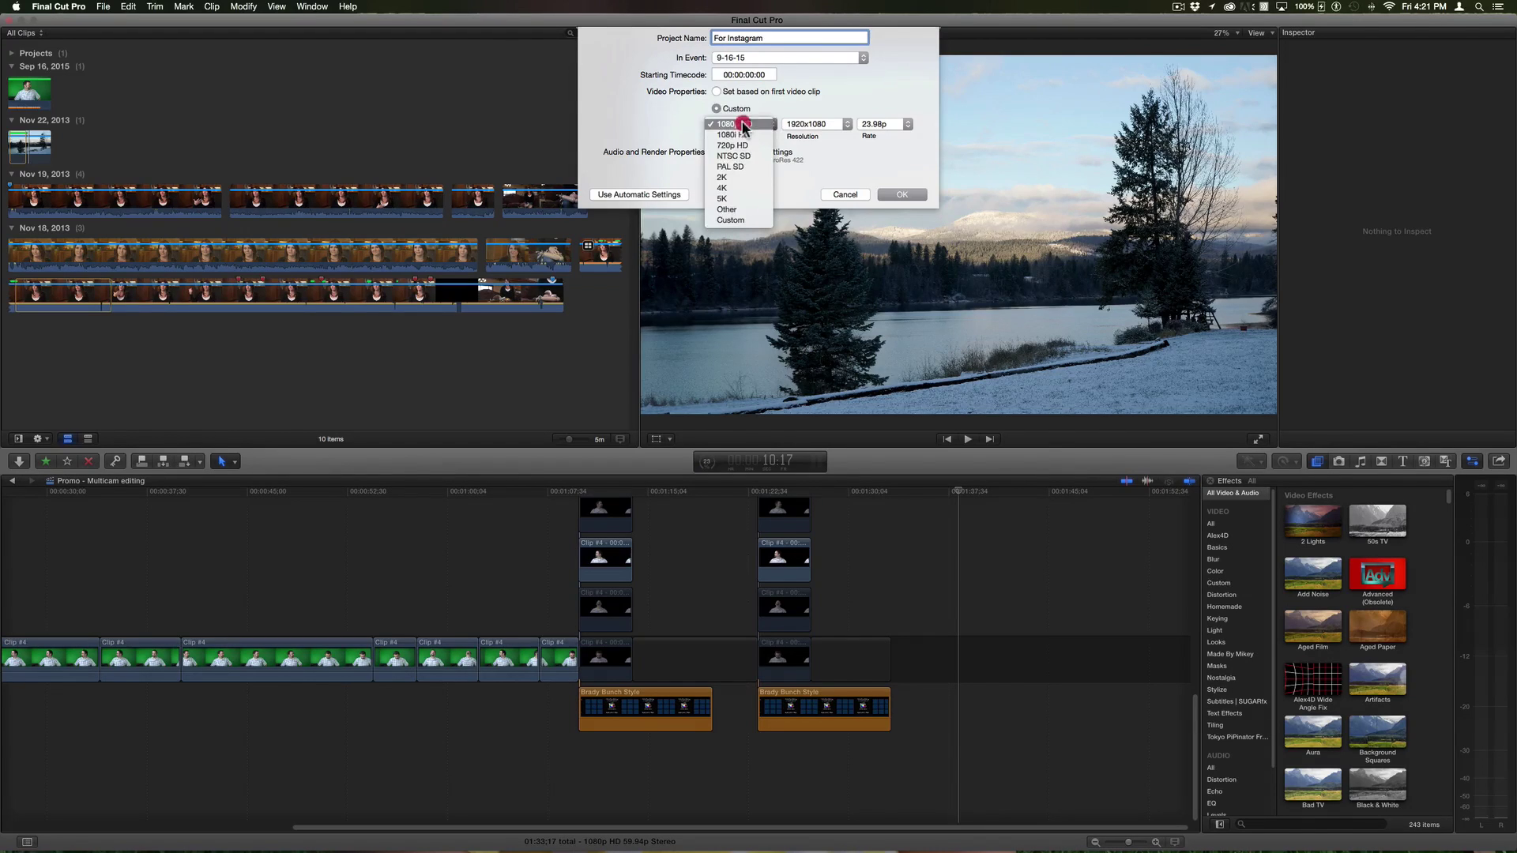
{"action": "left_click", "coordinate": [750, 228]}
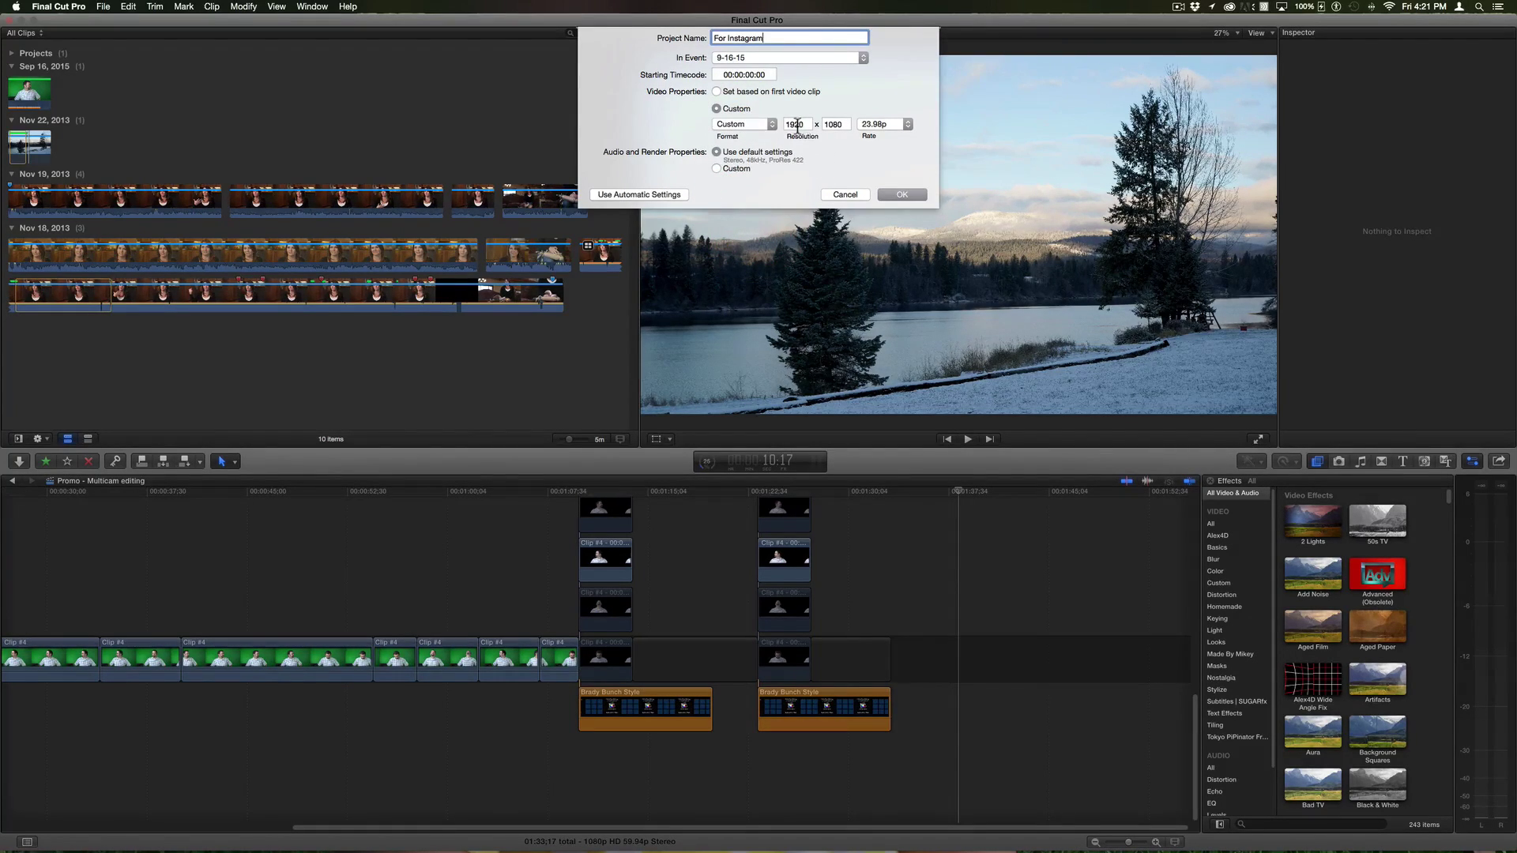
{"action": "left_click", "coordinate": [797, 124]}
{"action": "double_click", "coordinate": [795, 125]}
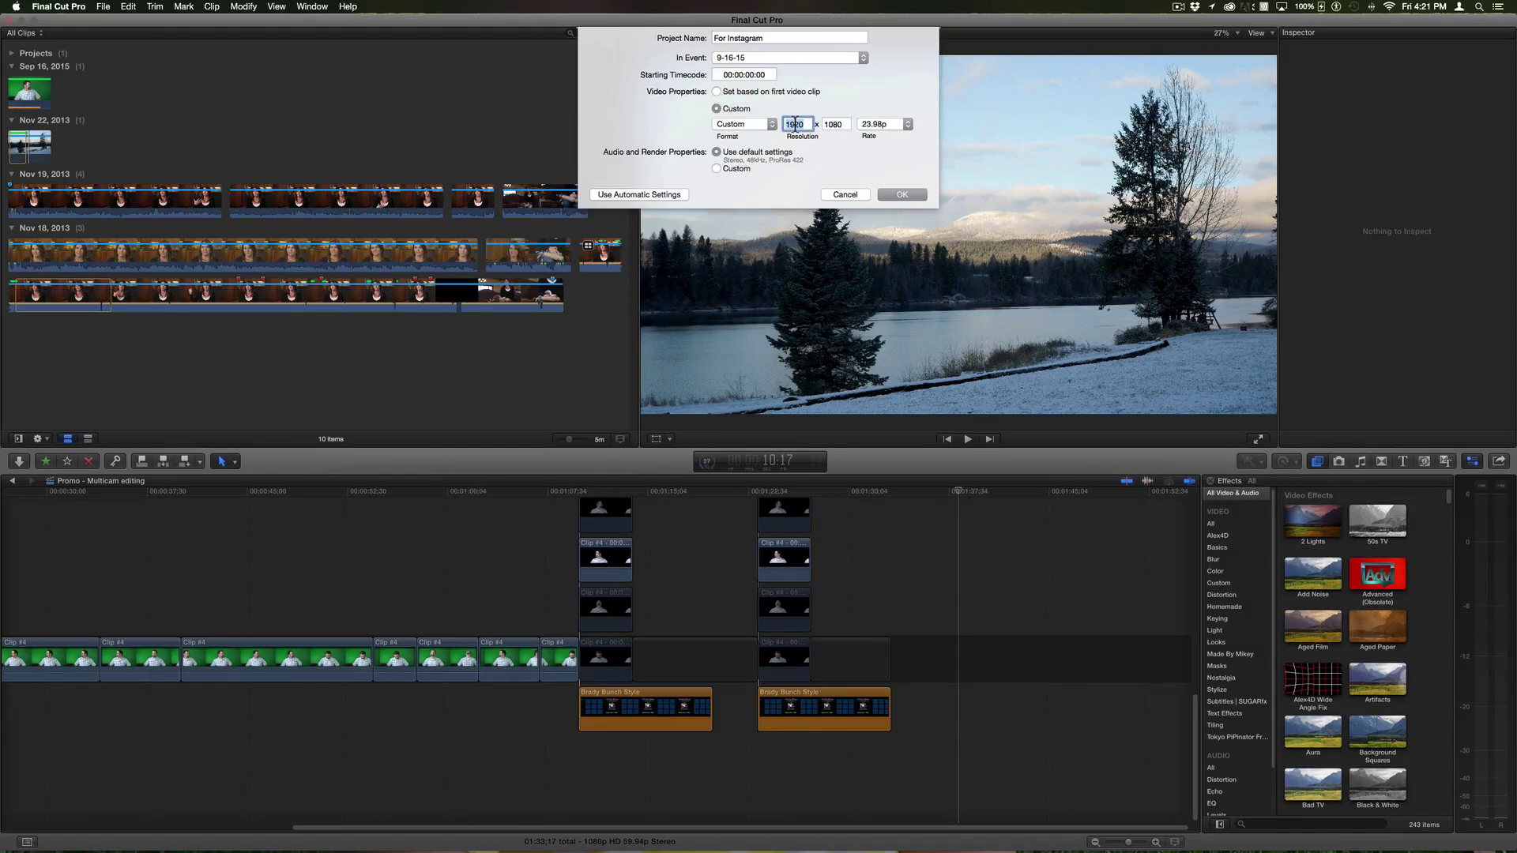
{"action": "type", "text": "1080"}
{"action": "left_click", "coordinate": [904, 194]}
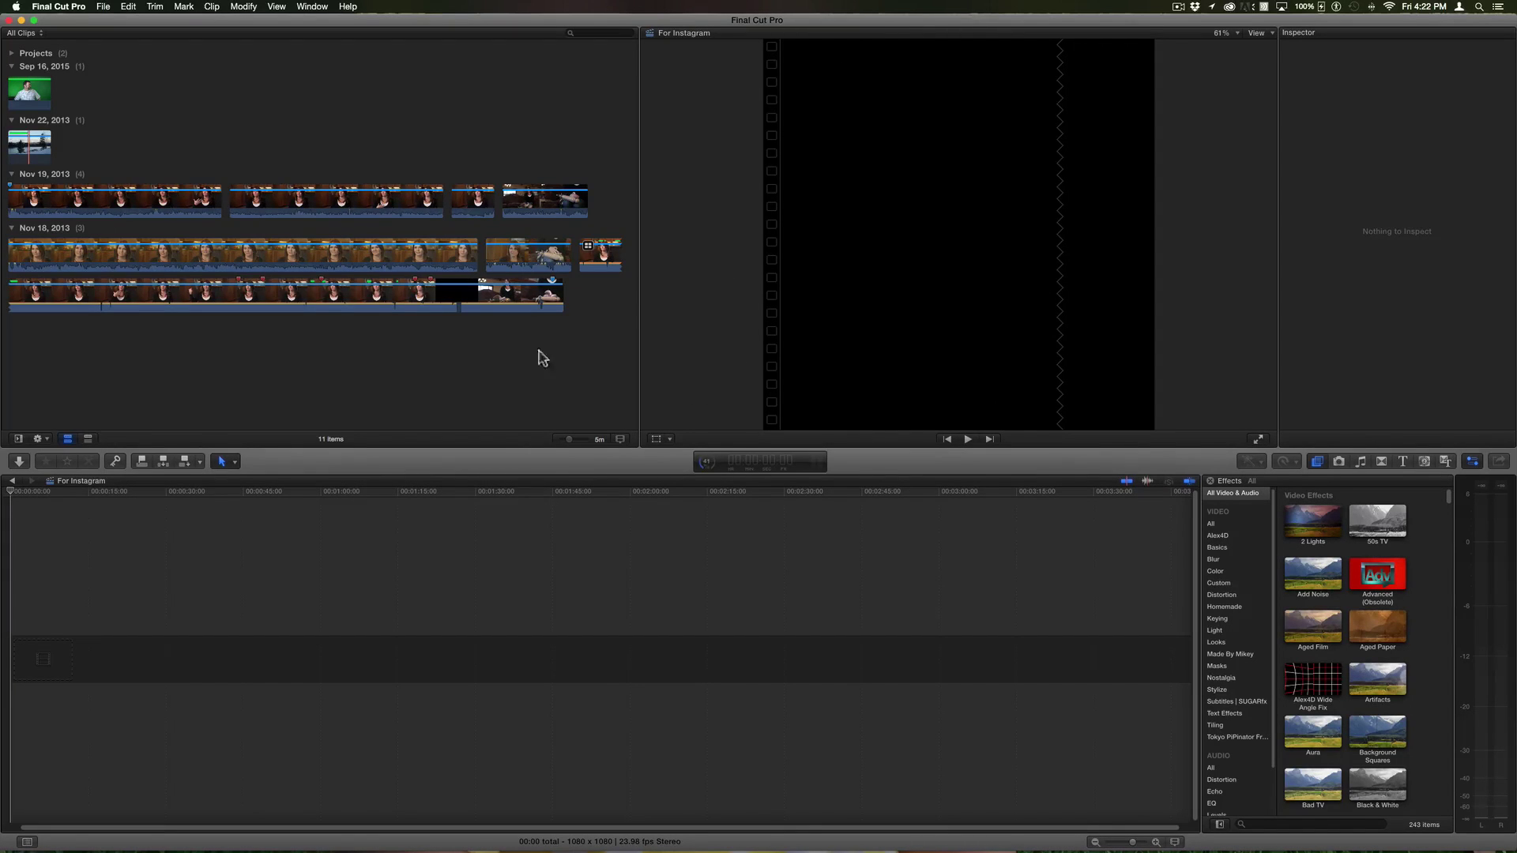
Drag the Mountain Mist Timelapse clip into the timeline and put the playhead at the start
{"action": "left_click", "coordinate": [30, 149]}
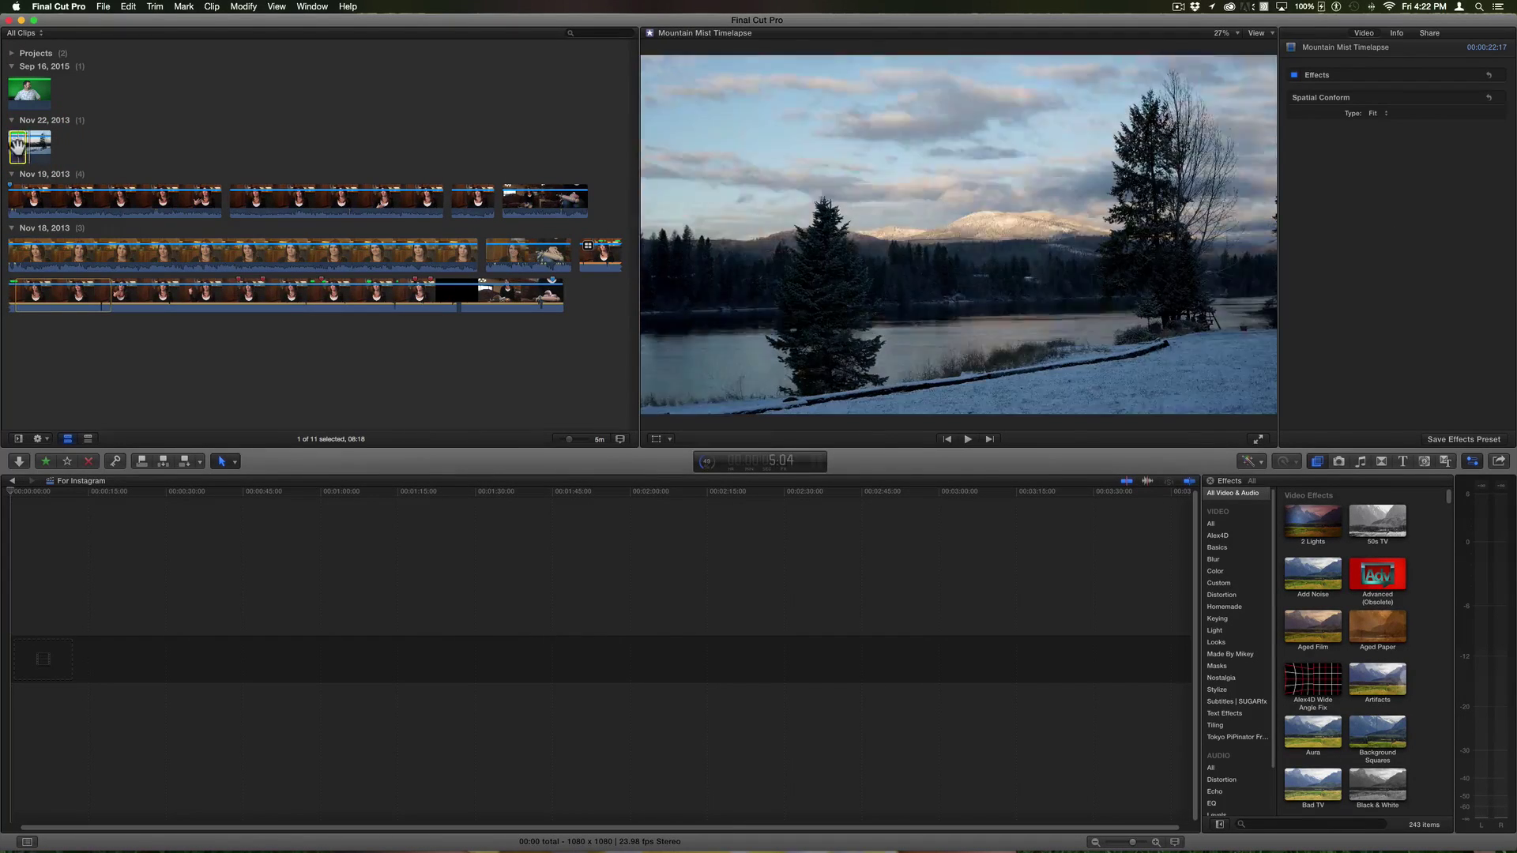
{"action": "left_click_drag", "start_coordinate": [18, 146], "coordinate": [320, 684]}
{"action": "left_click", "coordinate": [24, 609]}
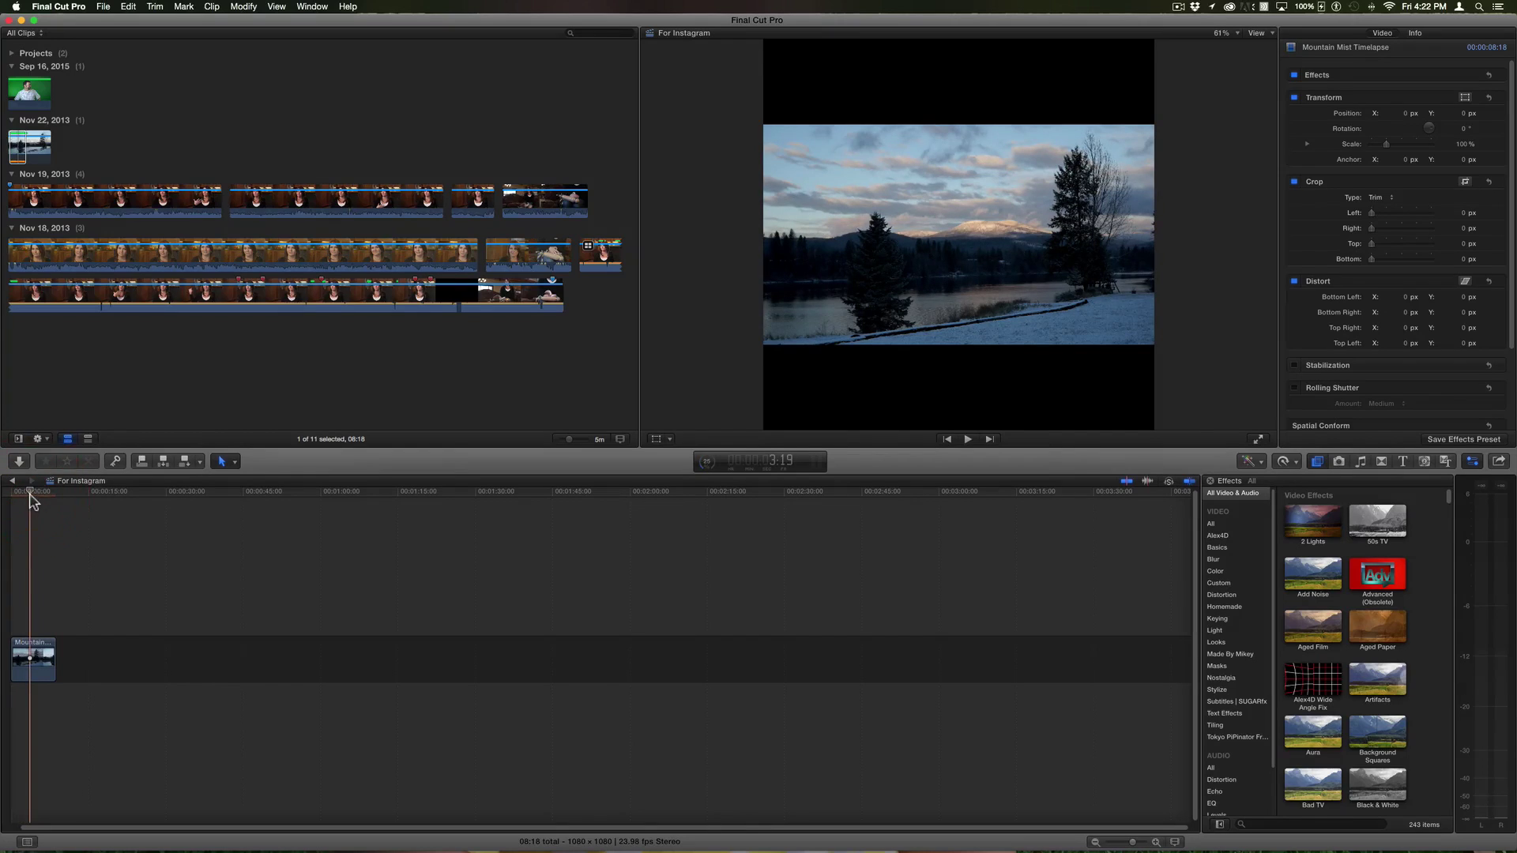
Set the timelapse clip's Spatial Conform Type to Fill in the Video inspector
{"action": "left_click", "coordinate": [29, 650]}
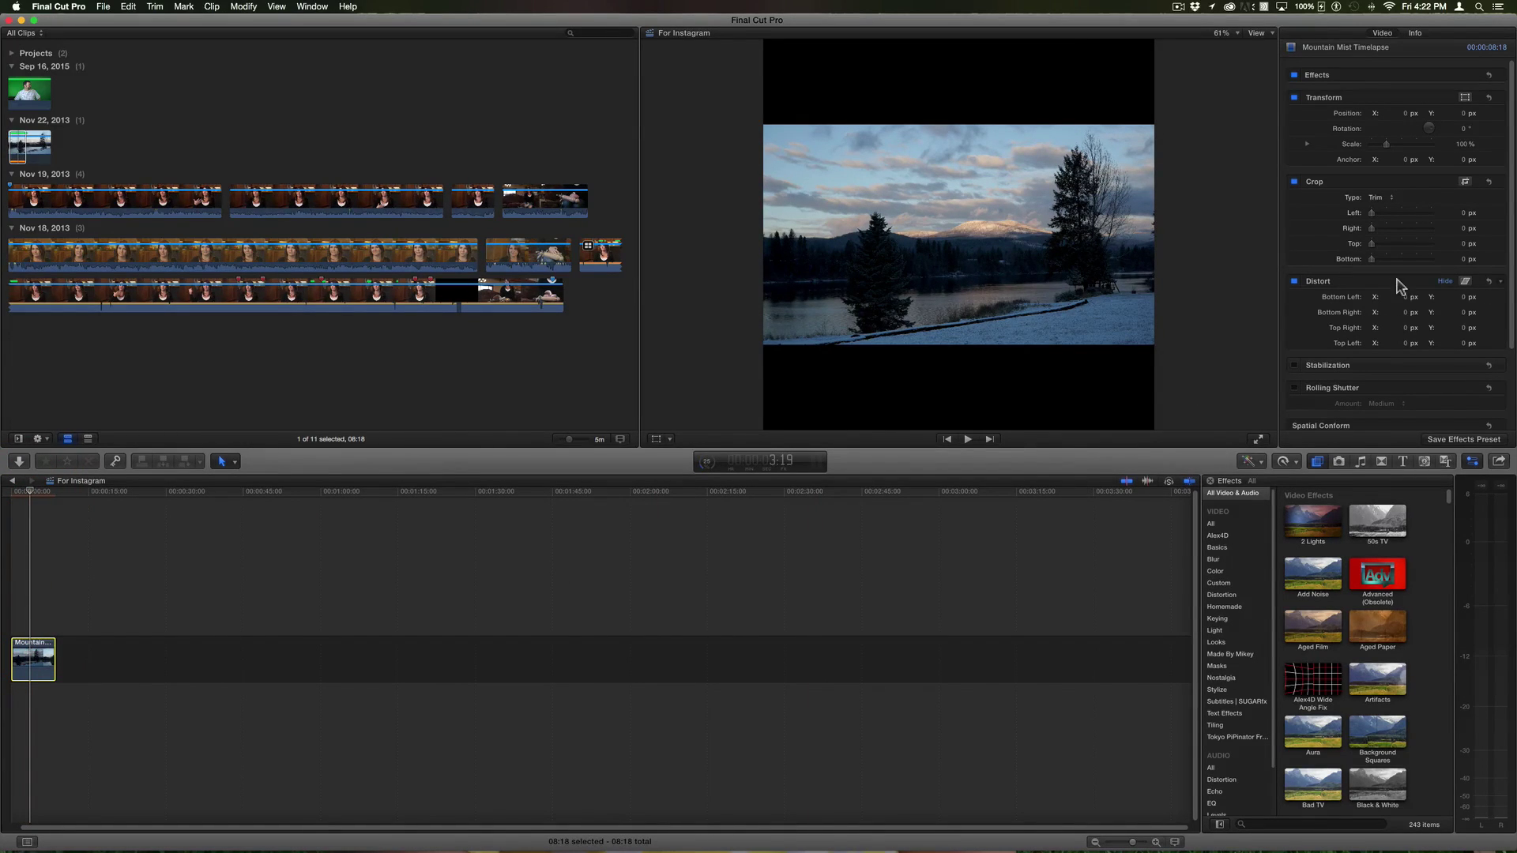
{"action": "key", "text": "super+5"}
{"action": "scroll", "coordinate": [1310, 304], "scroll_direction": "down", "scroll_amount": 5}
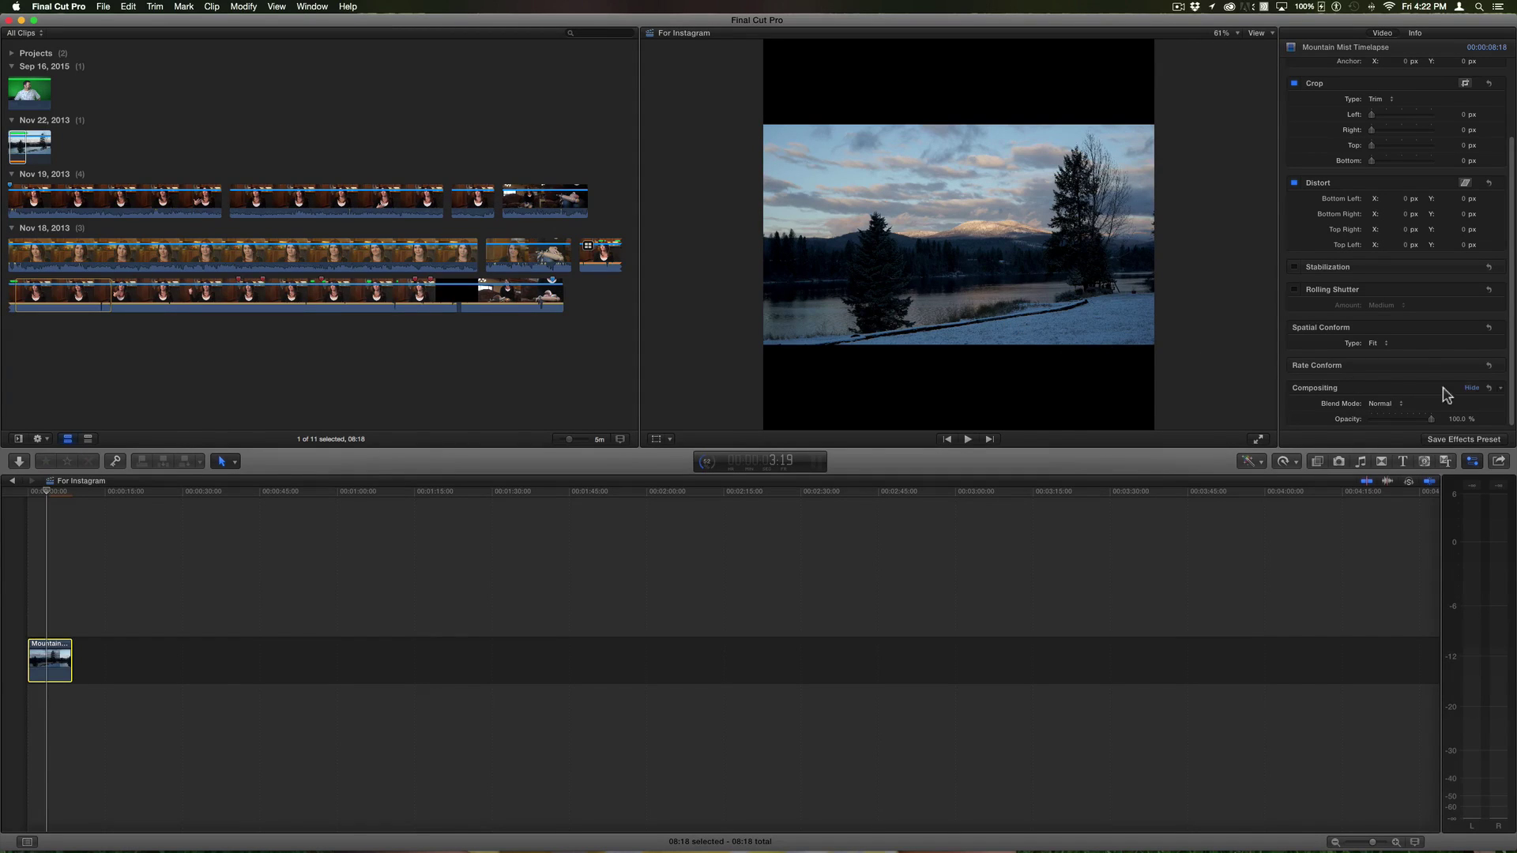
{"action": "left_click", "coordinate": [1388, 344]}
{"action": "left_click", "coordinate": [1390, 356]}
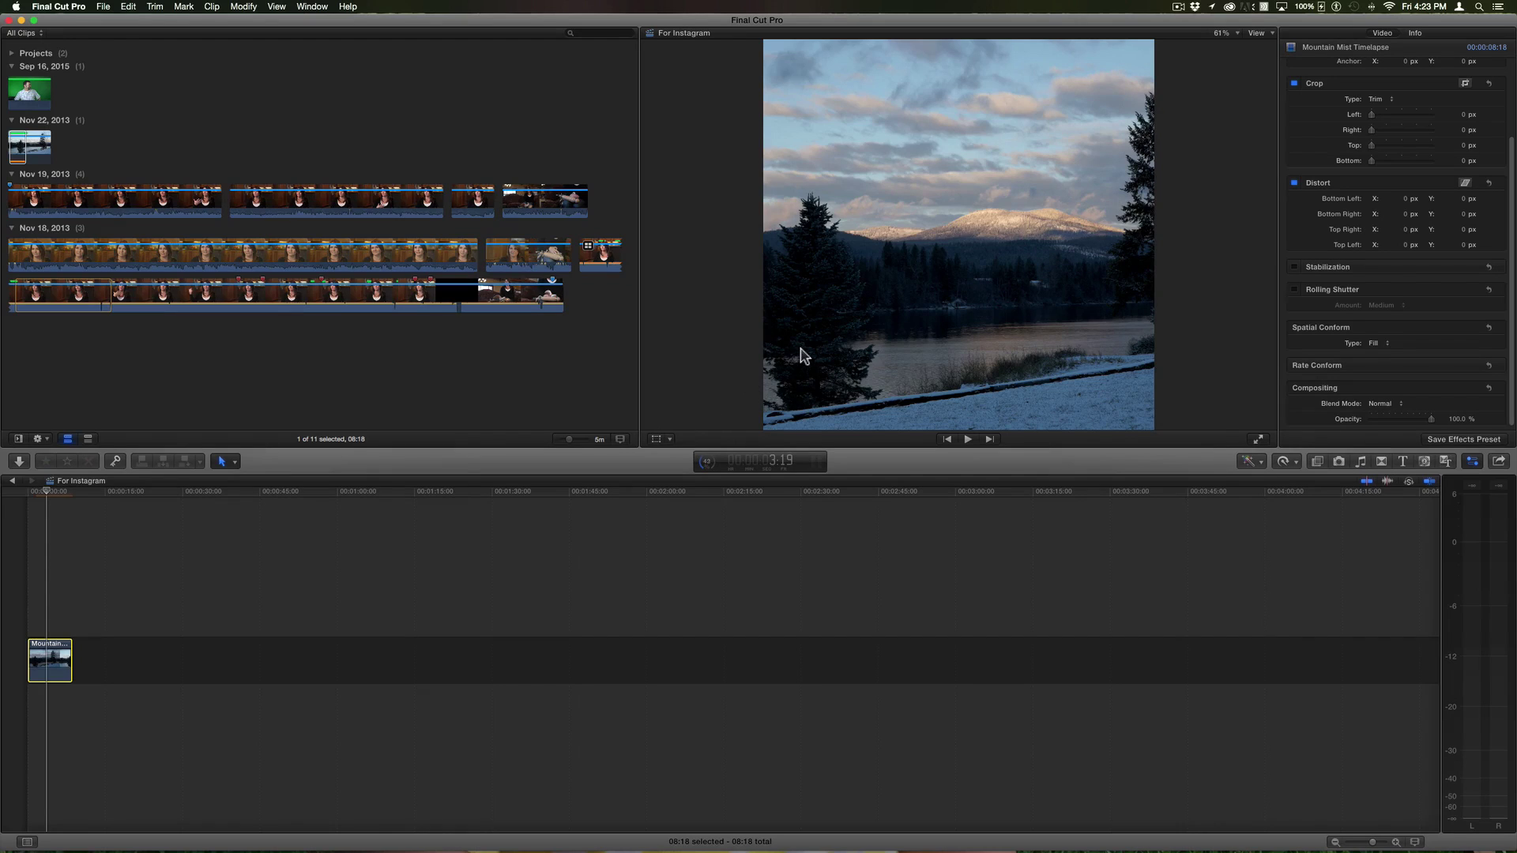
Rotate and shift the clip with on-screen Transform controls, then reset Transform and Distort
{"action": "left_click", "coordinate": [656, 440]}
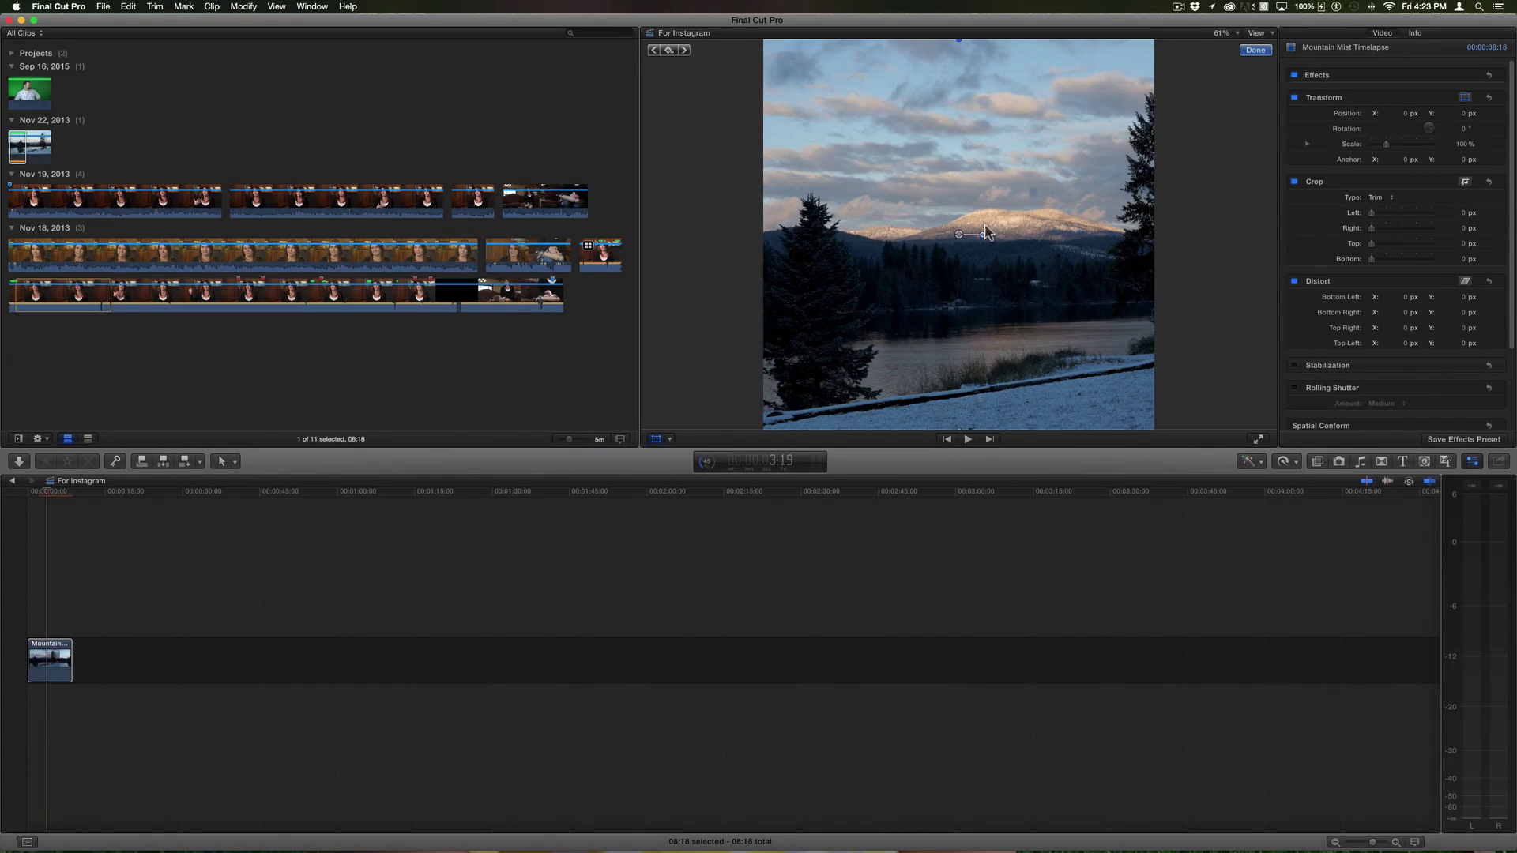
{"action": "left_click_drag", "start_coordinate": [982, 234], "coordinate": [1135, 243]}
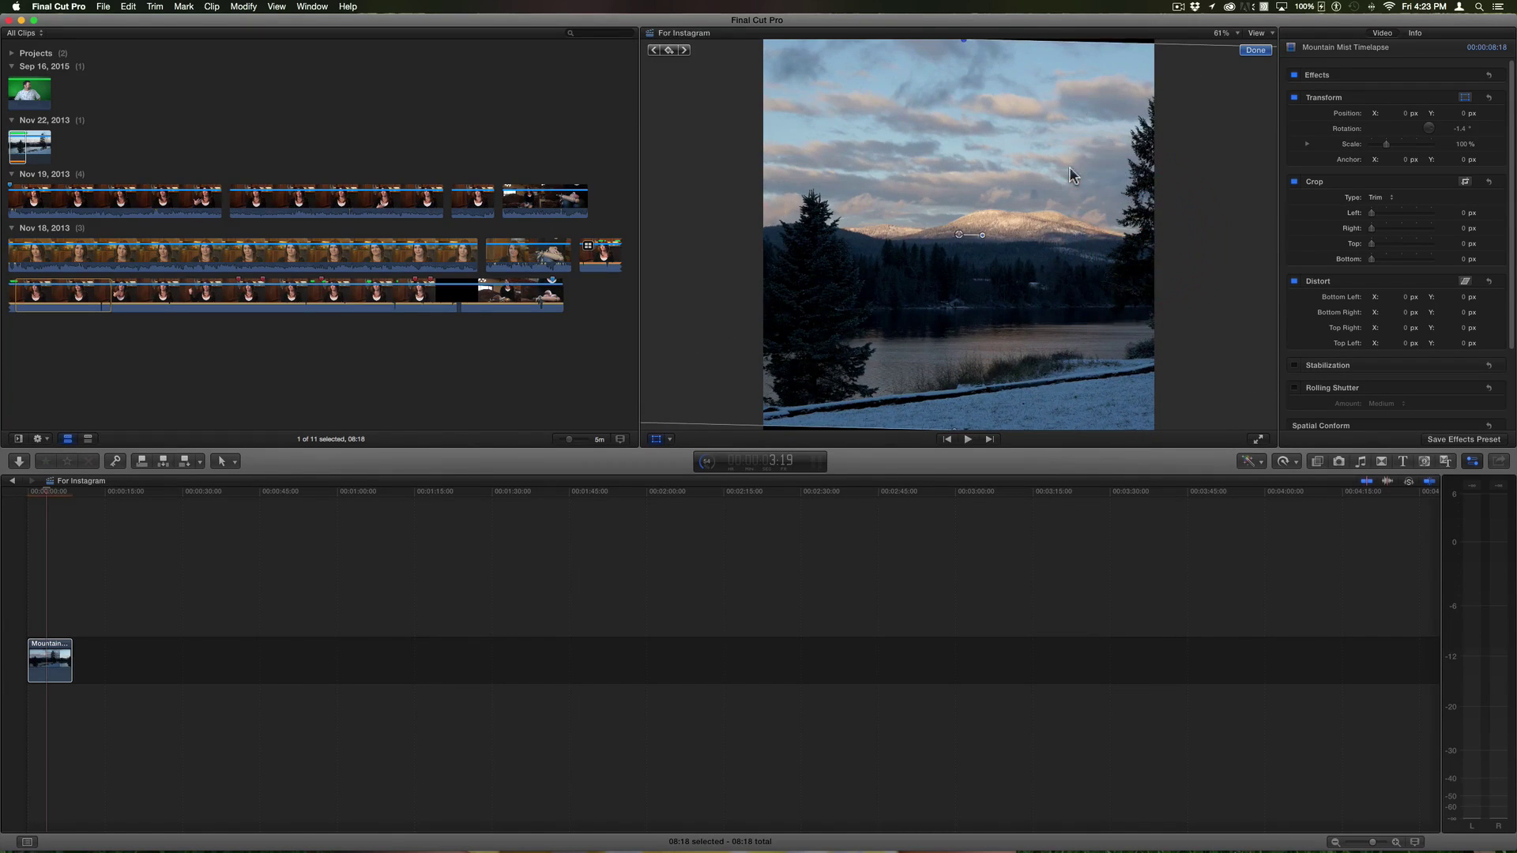
{"action": "mouse_move", "coordinate": [1070, 169]}
{"action": "left_mouse_down"}
{"action": "mouse_move", "coordinate": [1025, 92]}
{"action": "mouse_move", "coordinate": [874, 186]}
{"action": "mouse_move", "coordinate": [1070, 159]}
{"action": "left_mouse_up"}
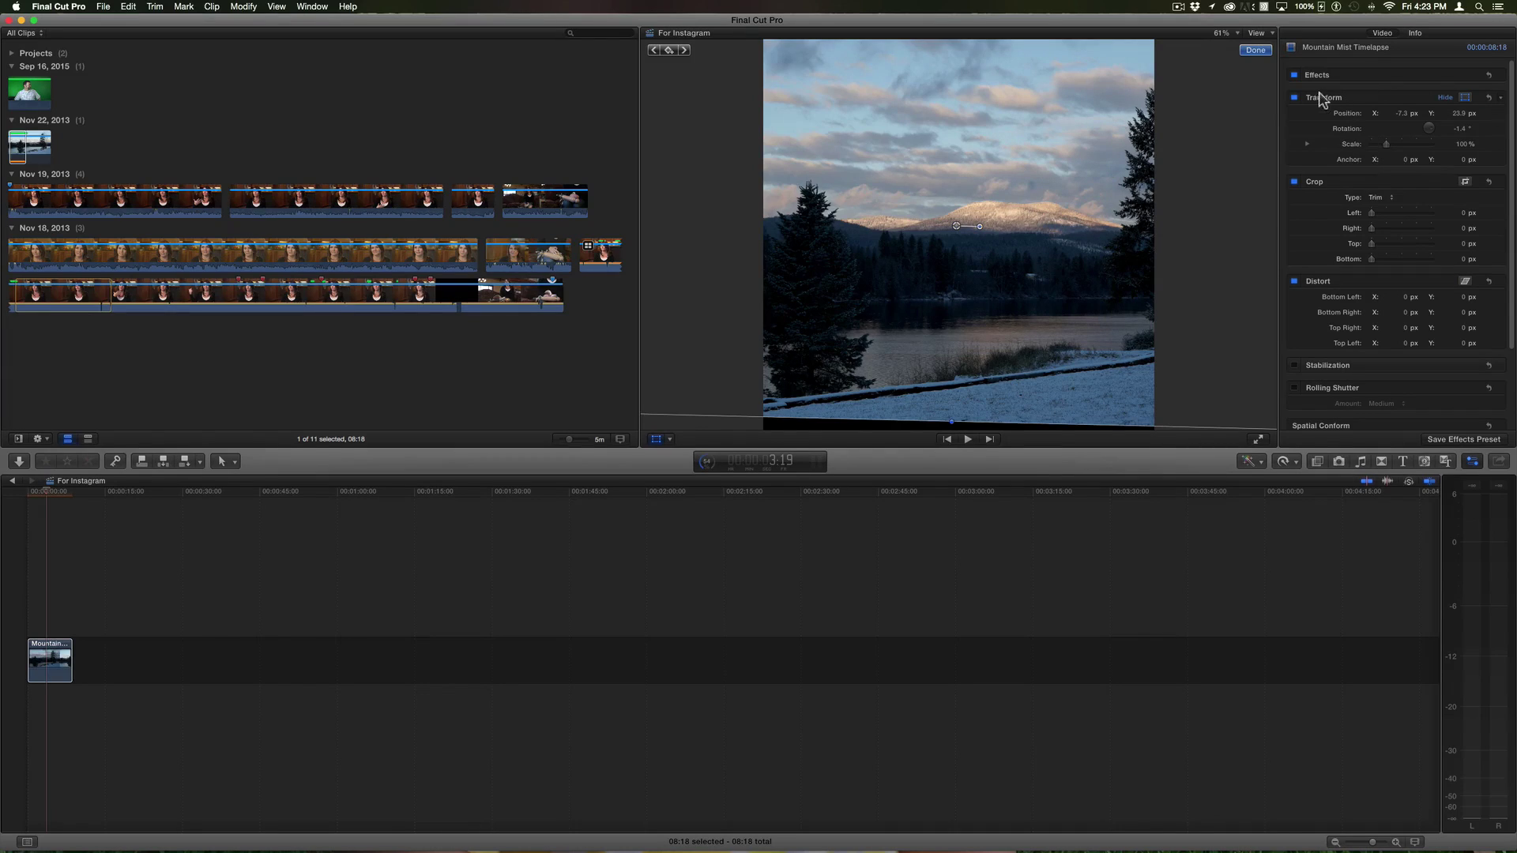
{"action": "left_click", "coordinate": [1489, 98]}
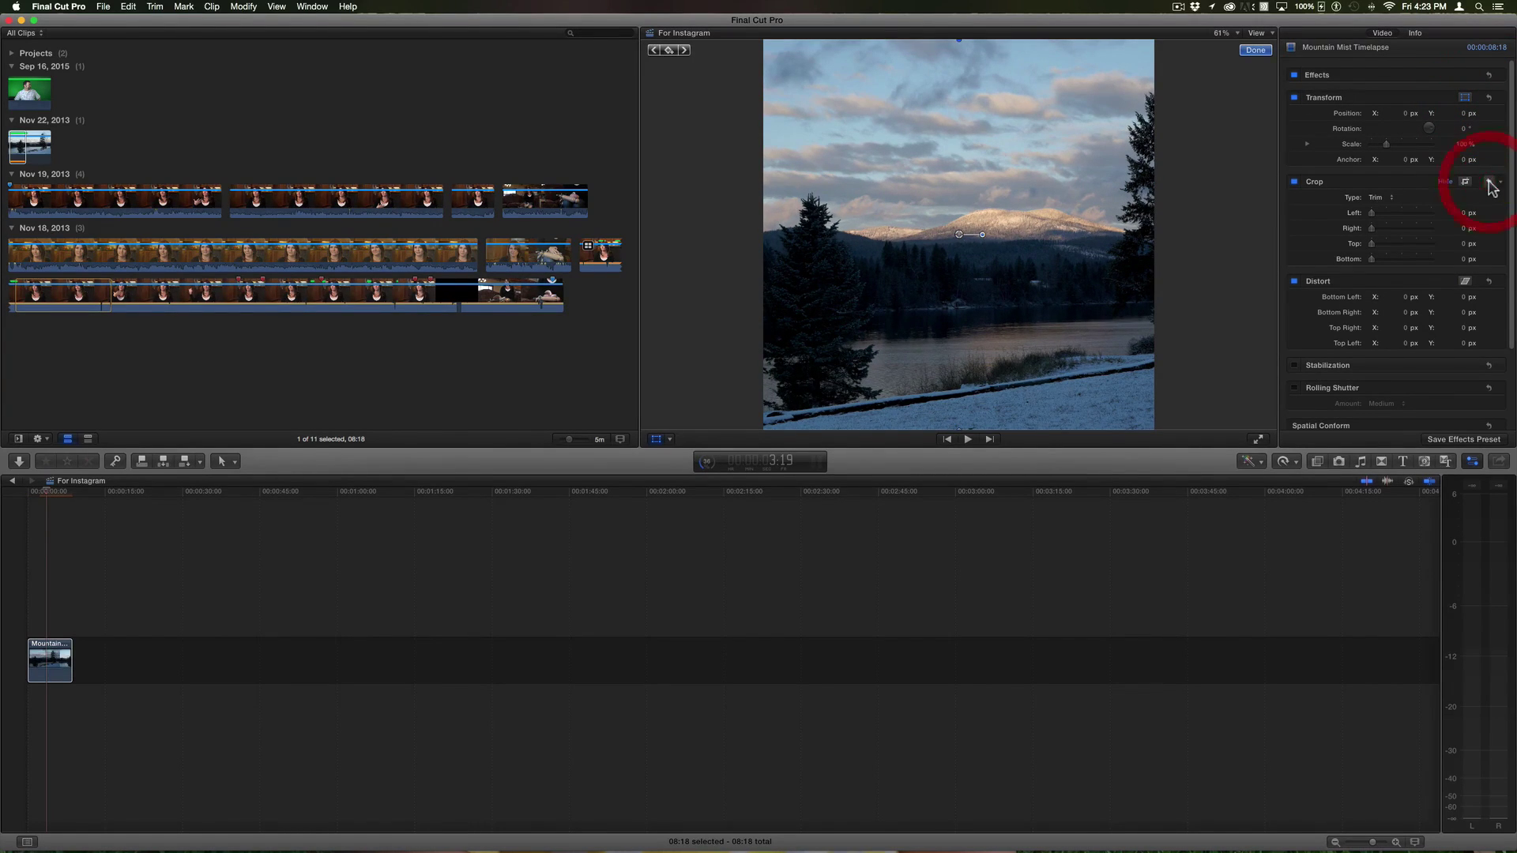
{"action": "left_click", "coordinate": [1487, 283]}
{"action": "left_click", "coordinate": [1253, 51]}
Set the timelapse's Spatial Conform Type back to Fit
{"action": "scroll", "coordinate": [1363, 312], "scroll_direction": "down", "scroll_amount": 4}
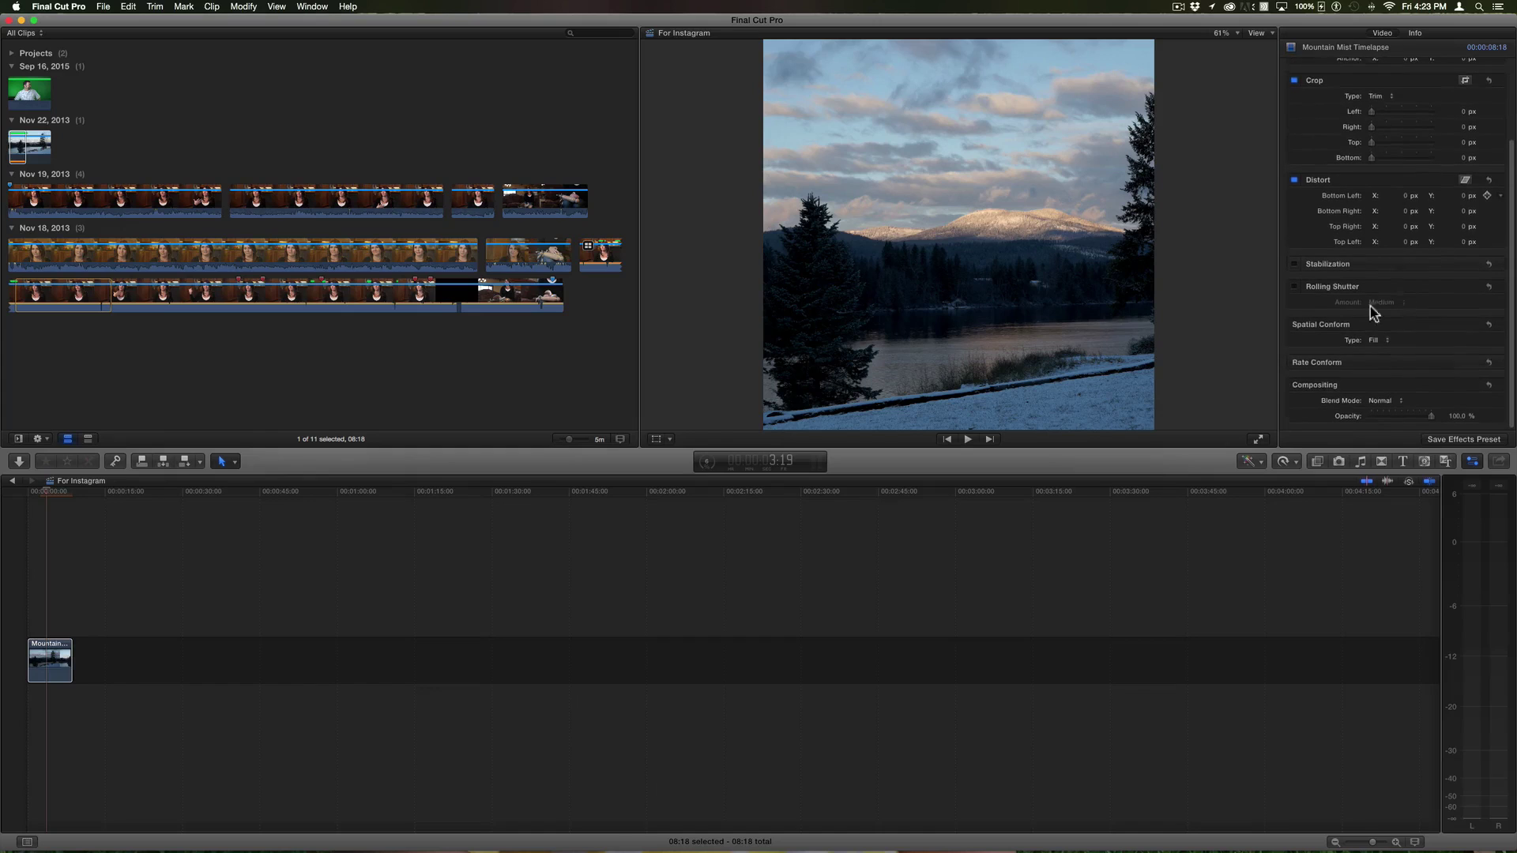
{"action": "left_click", "coordinate": [1380, 341]}
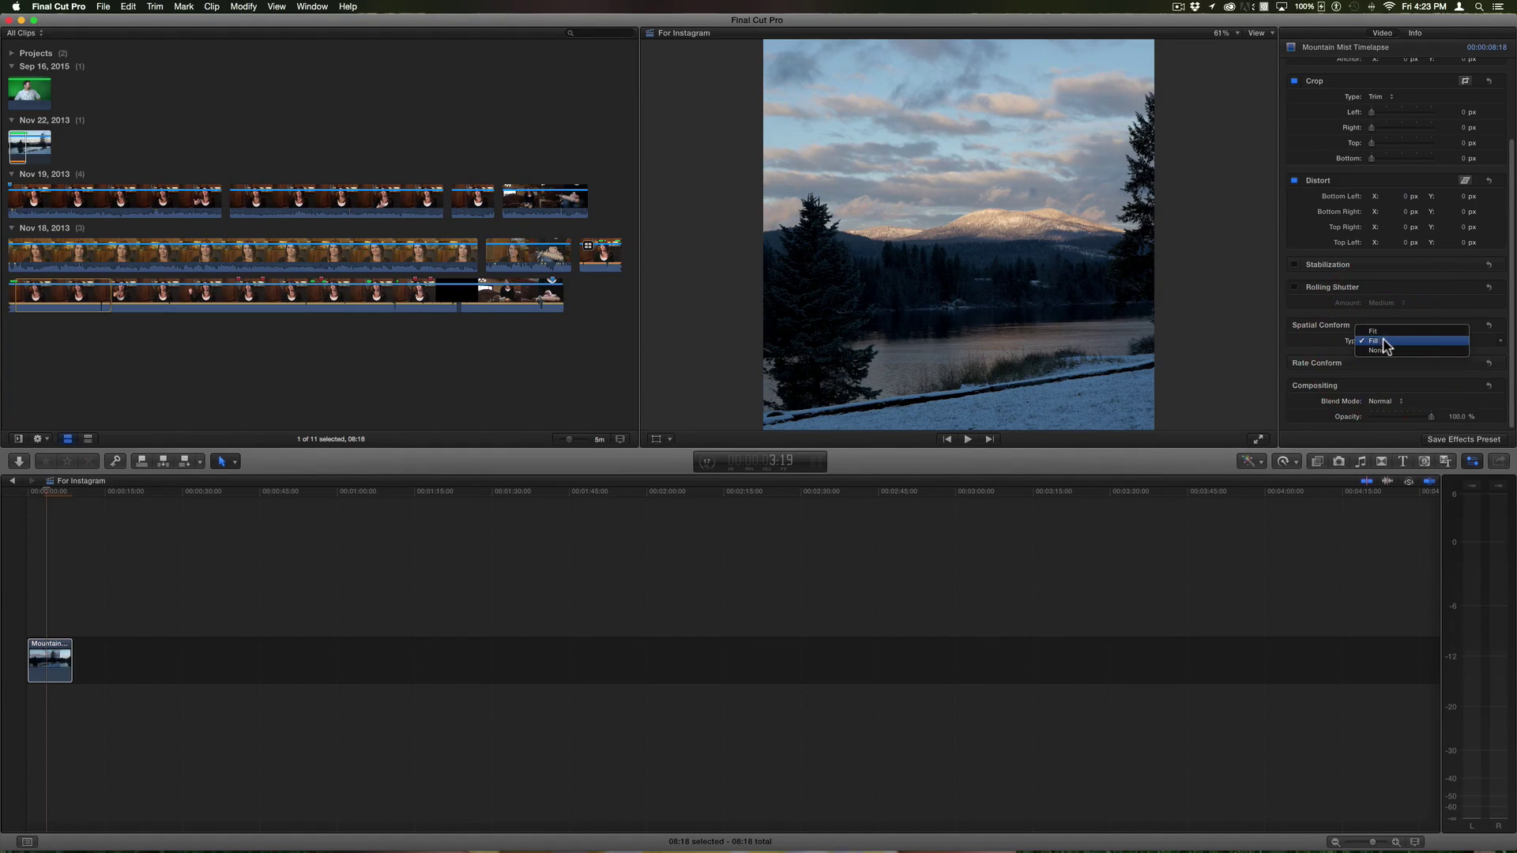
{"action": "left_click", "coordinate": [1381, 331]}
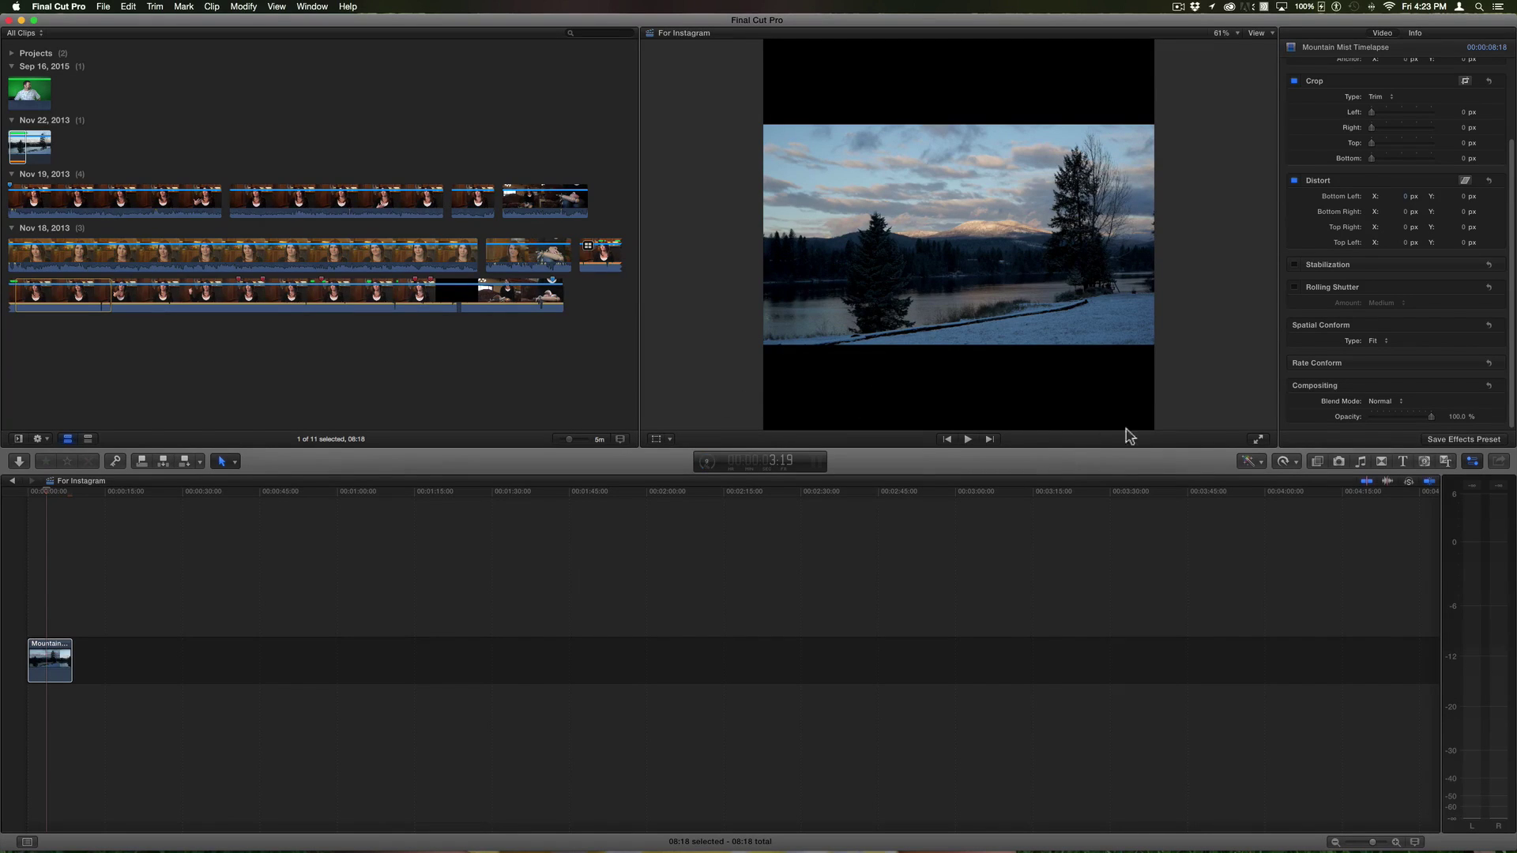
Add a Custom solid from Generators beneath the timelapse and make it white
{"action": "left_click", "coordinate": [1425, 463]}
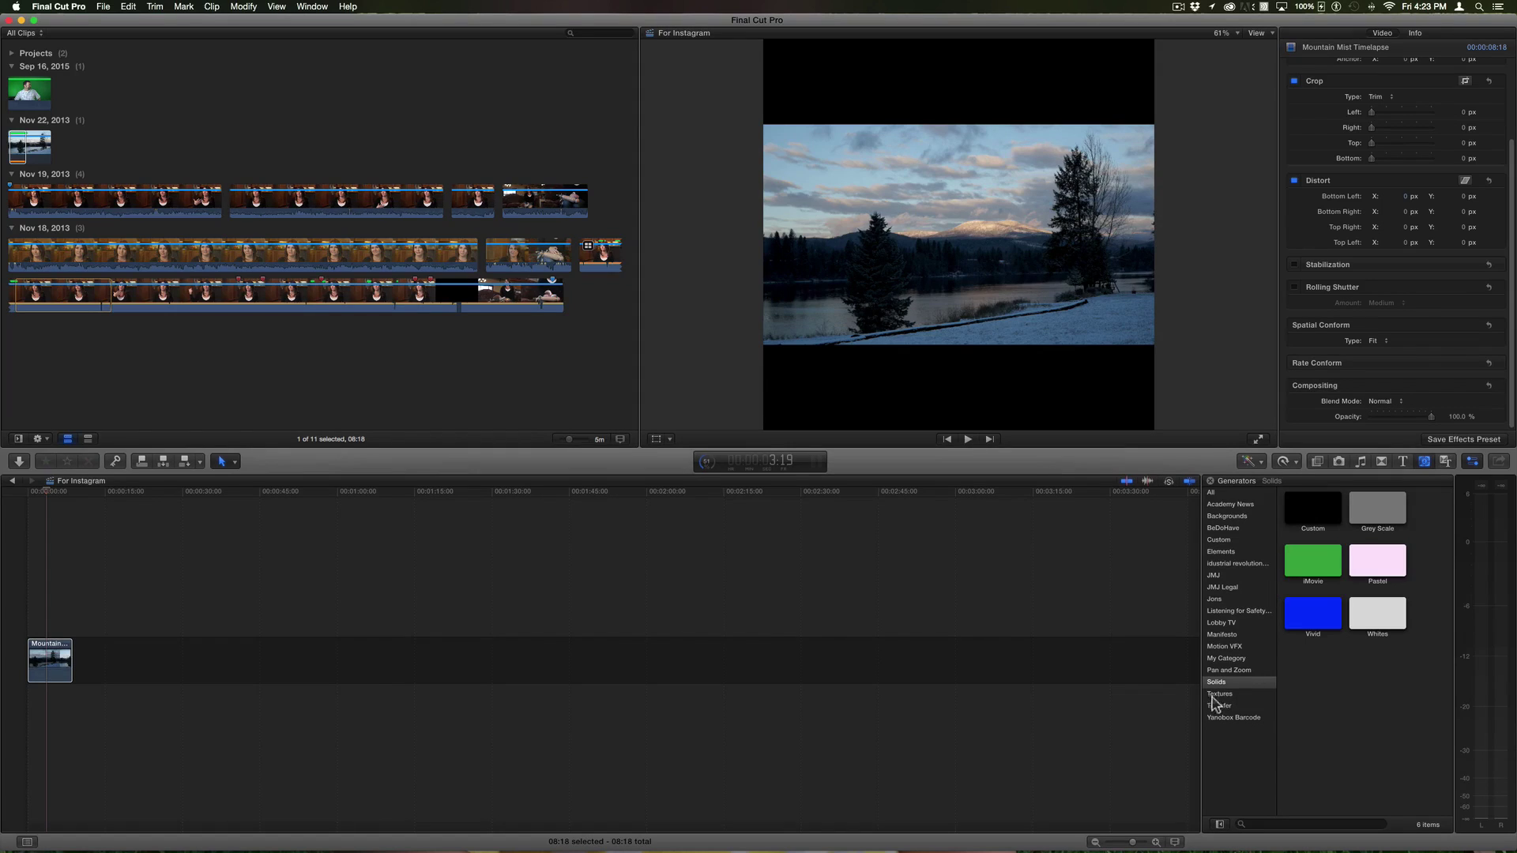
{"action": "left_click_drag", "start_coordinate": [1317, 517], "coordinate": [32, 703]}
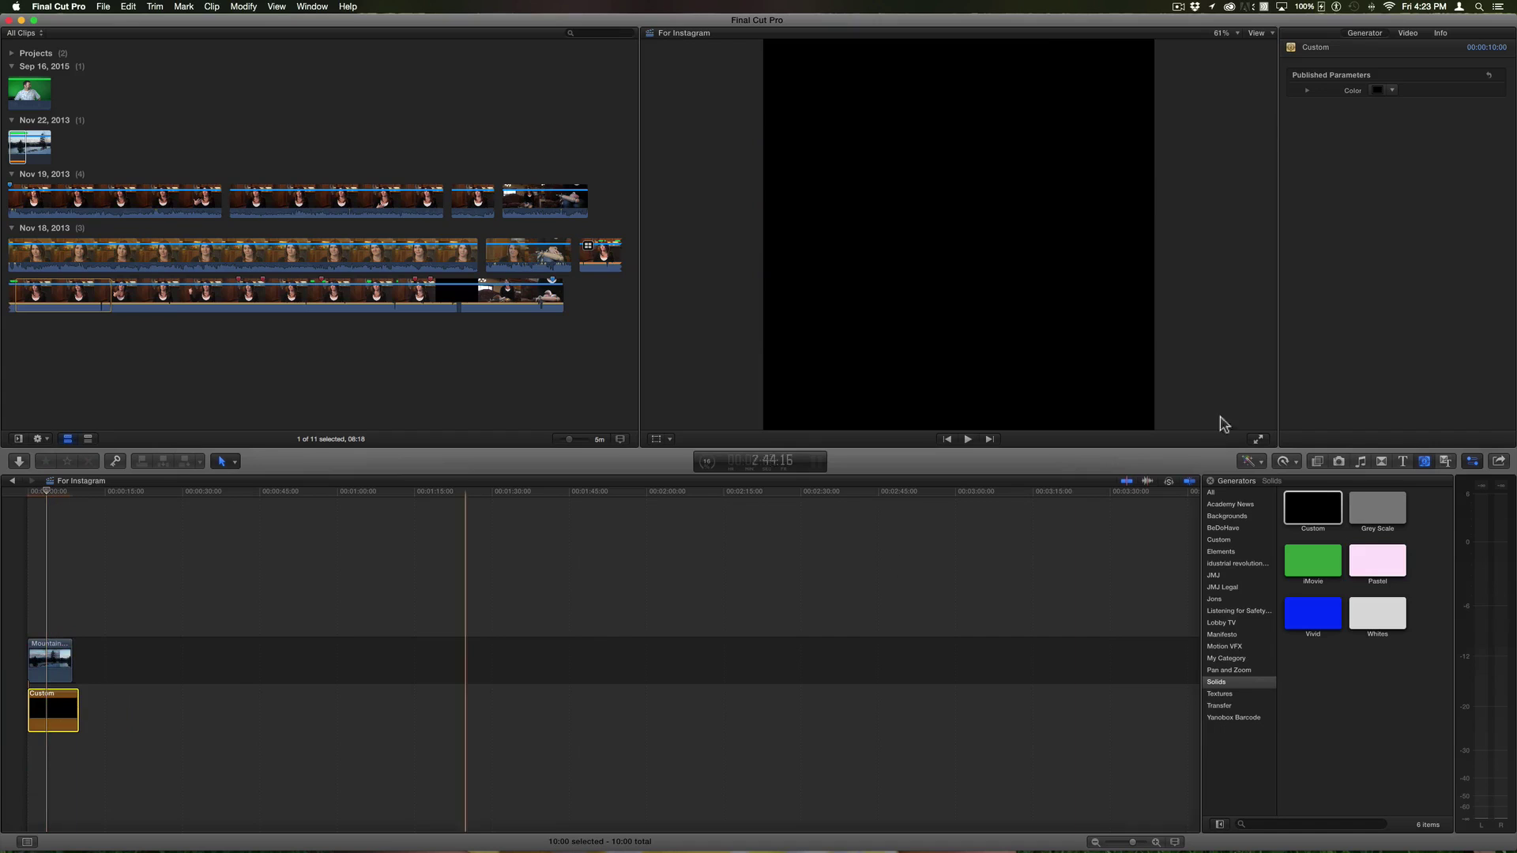
{"action": "left_click", "coordinate": [1376, 91]}
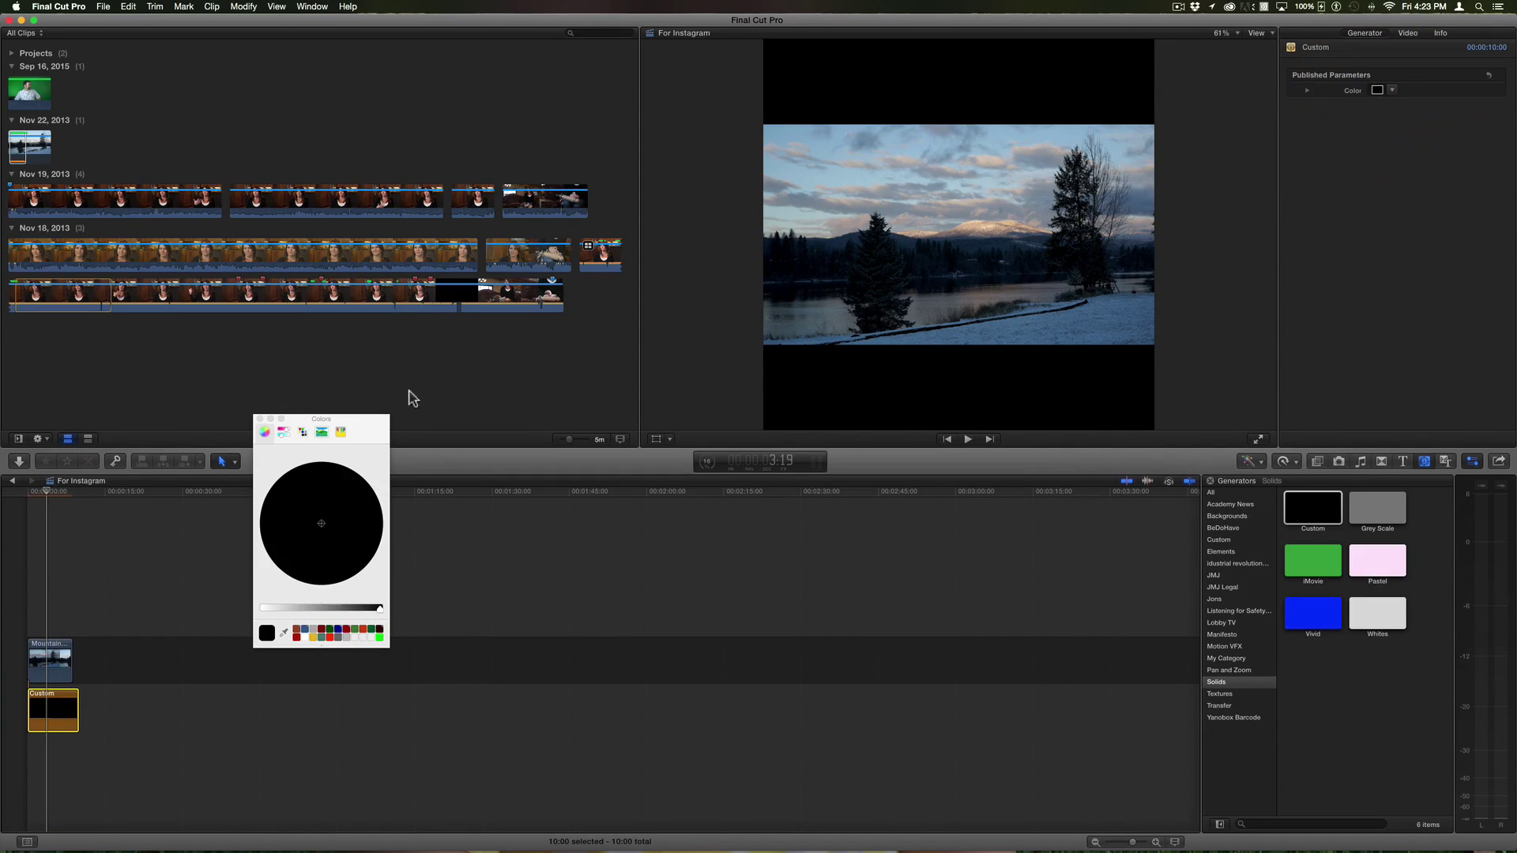
{"action": "left_click", "coordinate": [337, 608]}
{"action": "left_click_drag", "start_coordinate": [336, 608], "coordinate": [169, 580]}
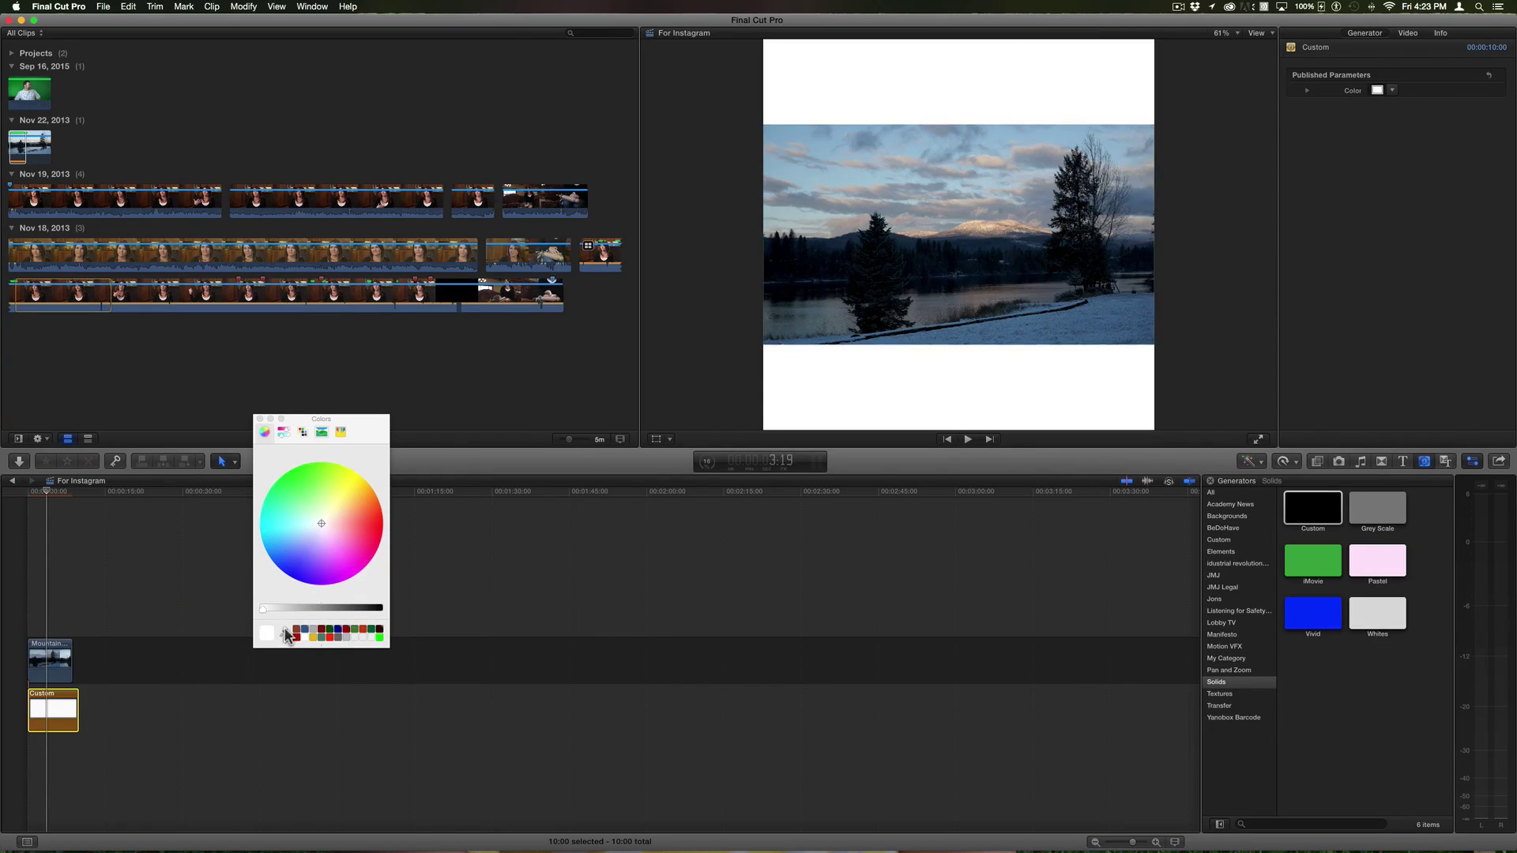
Sample a brown, then a blue-grey colour from the clip with the eyedropper
{"action": "left_click", "coordinate": [283, 632]}
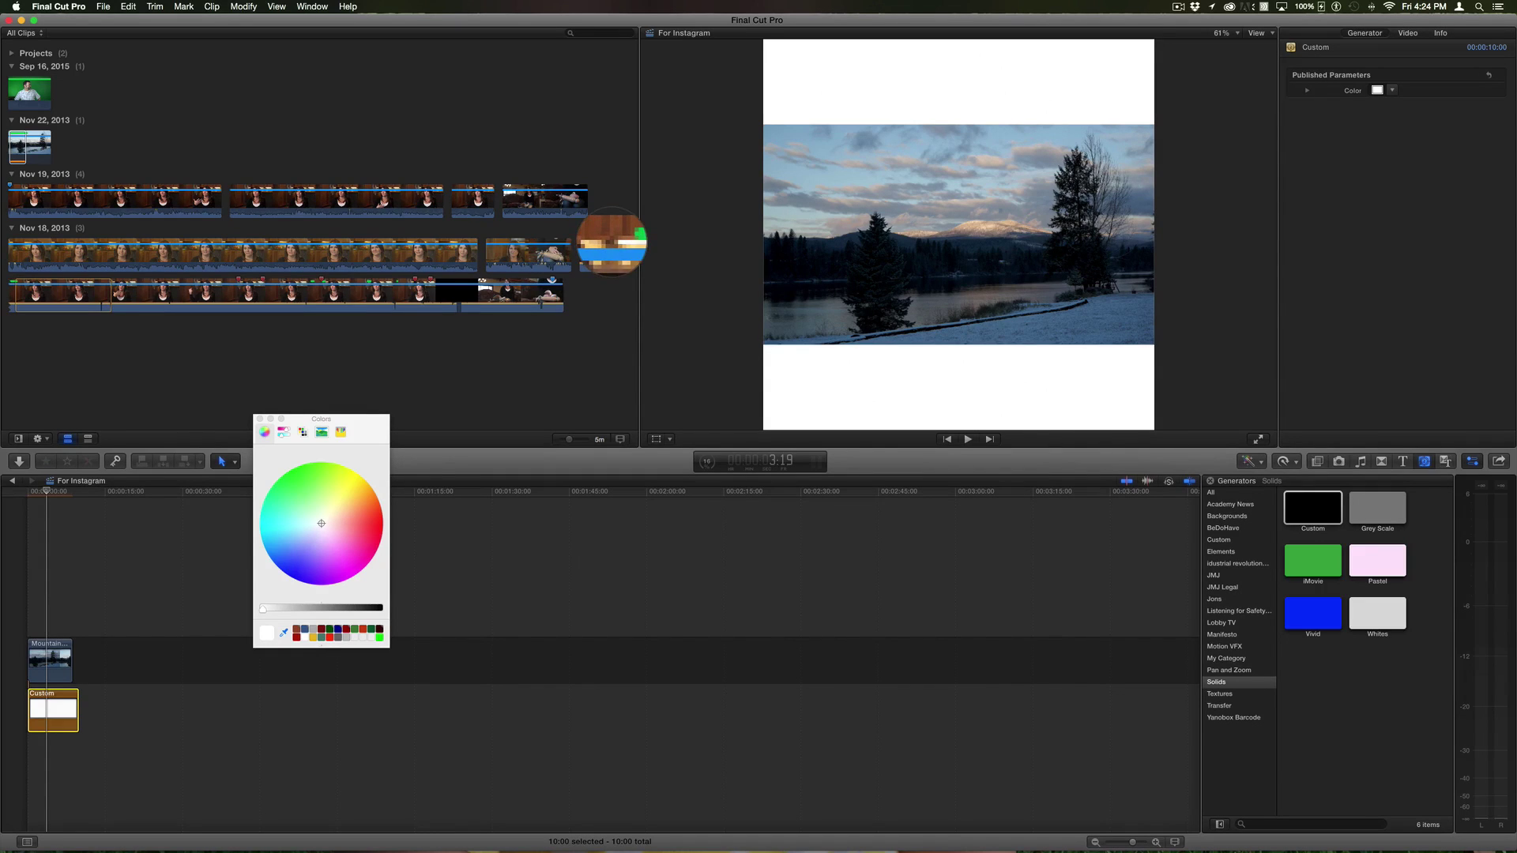
{"action": "left_click", "coordinate": [610, 243]}
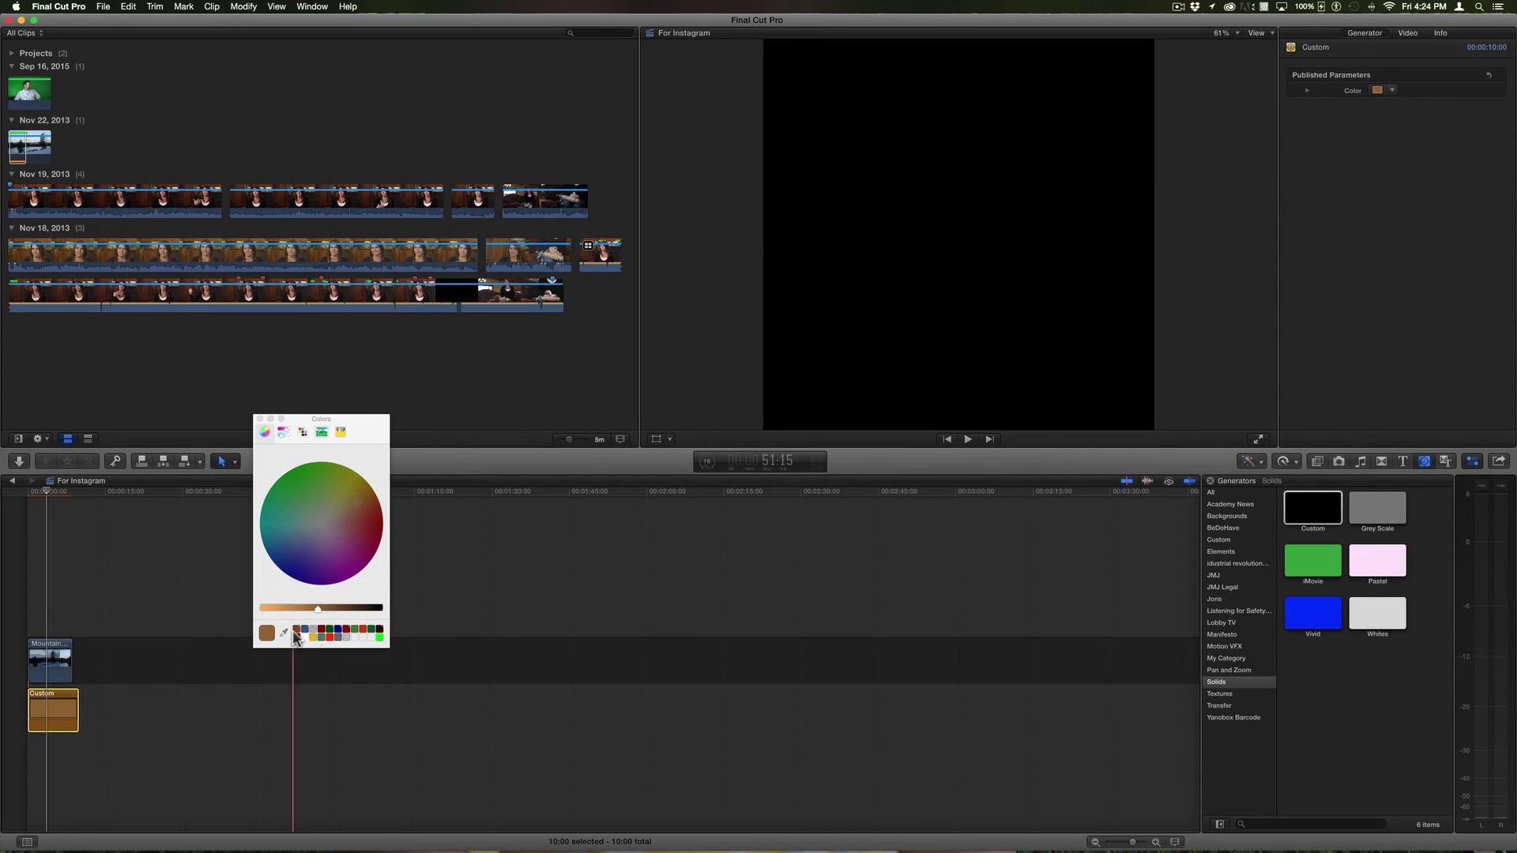
{"action": "left_click", "coordinate": [285, 633]}
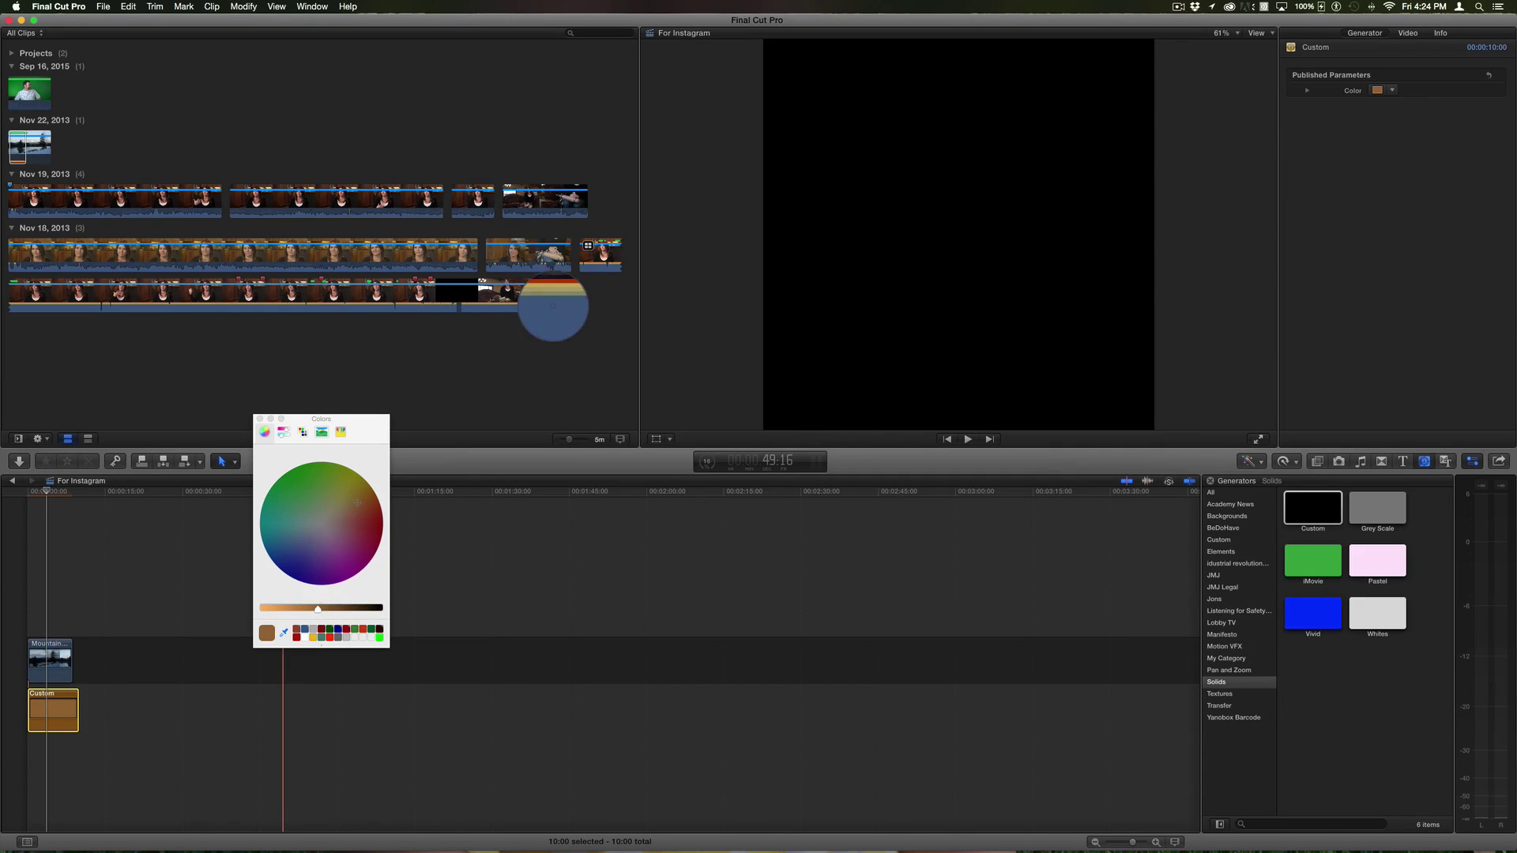
{"action": "left_click", "coordinate": [553, 307]}
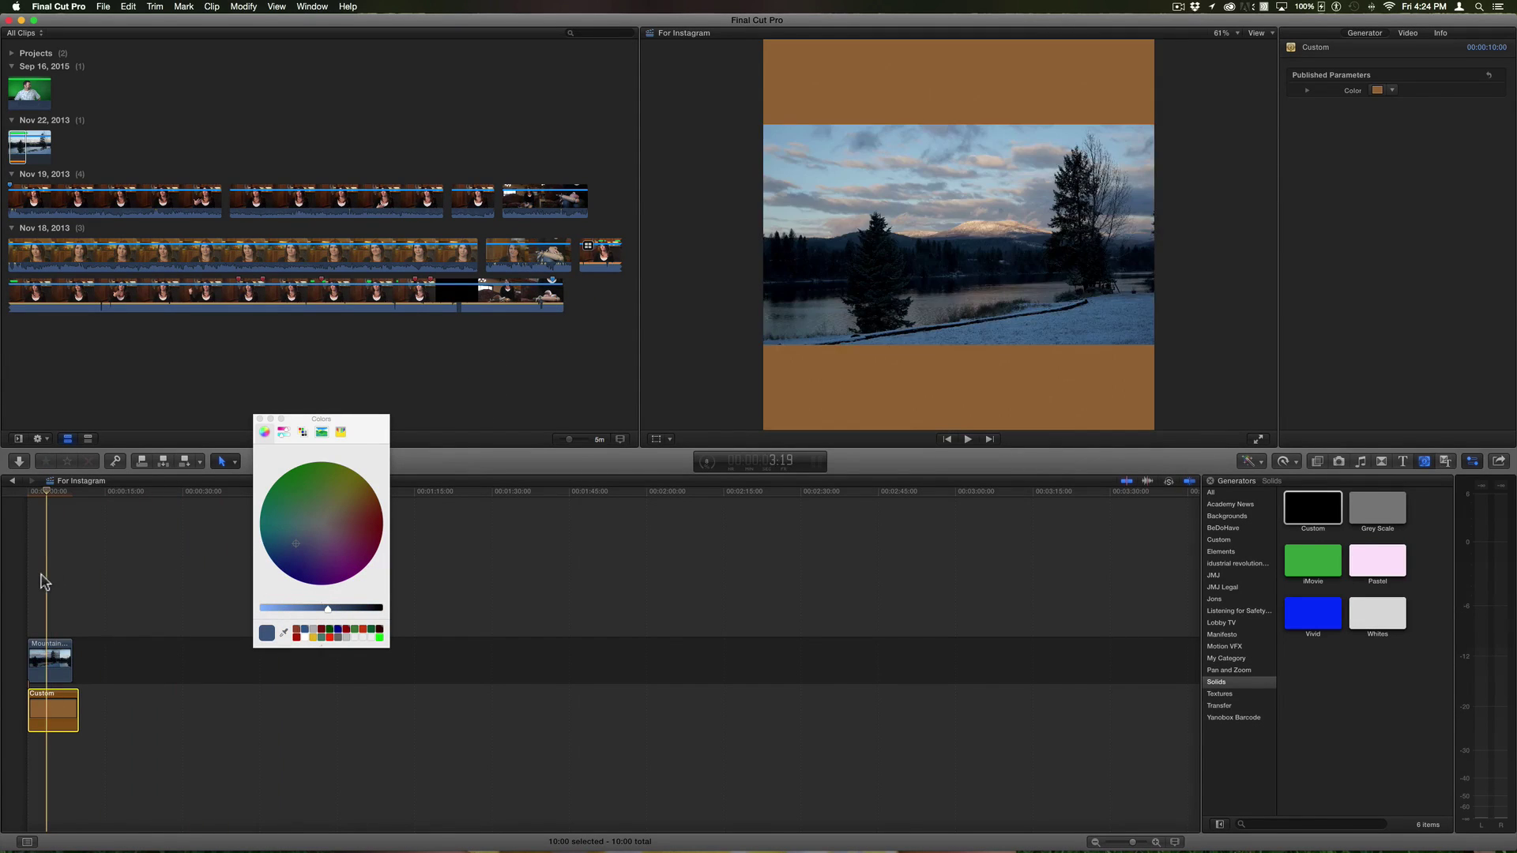
{"action": "left_click", "coordinate": [48, 585]}
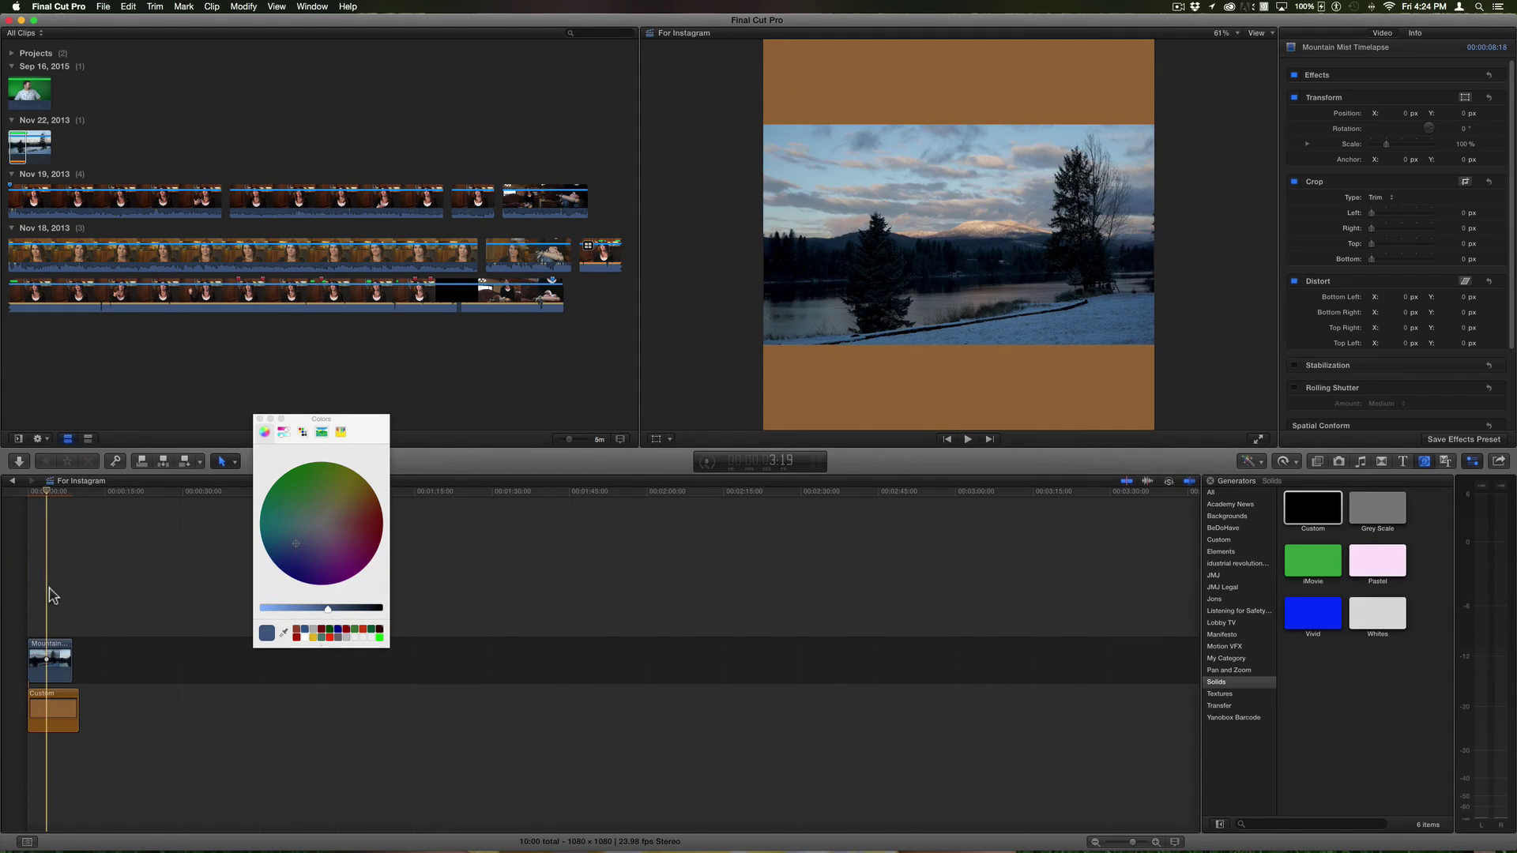
Reselect the Custom solid and colour it with a slate blue sampled from the clip
{"action": "left_click", "coordinate": [49, 711]}
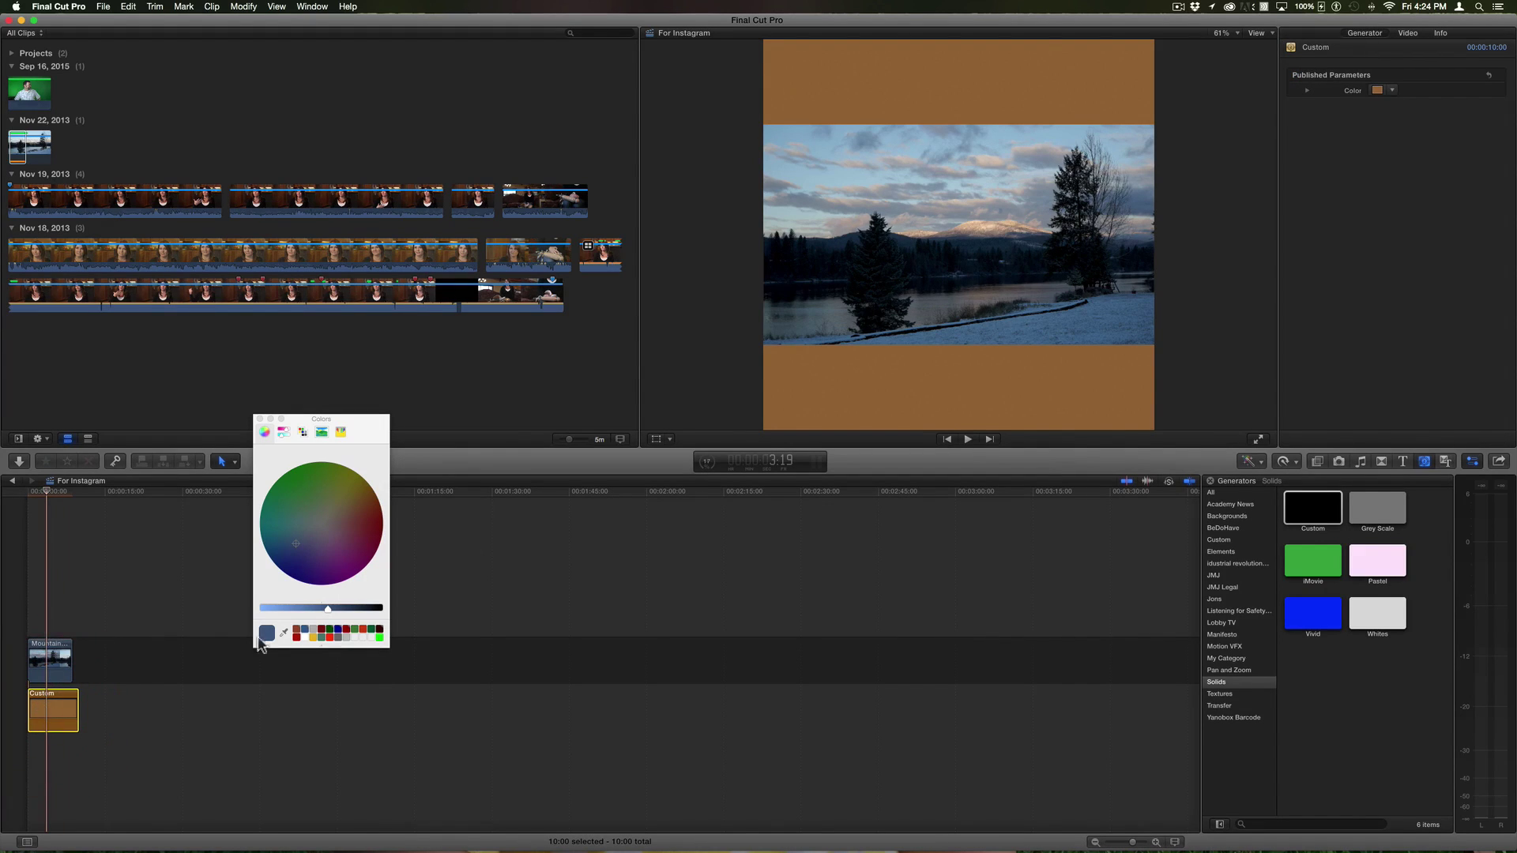
{"action": "left_click", "coordinate": [1378, 91]}
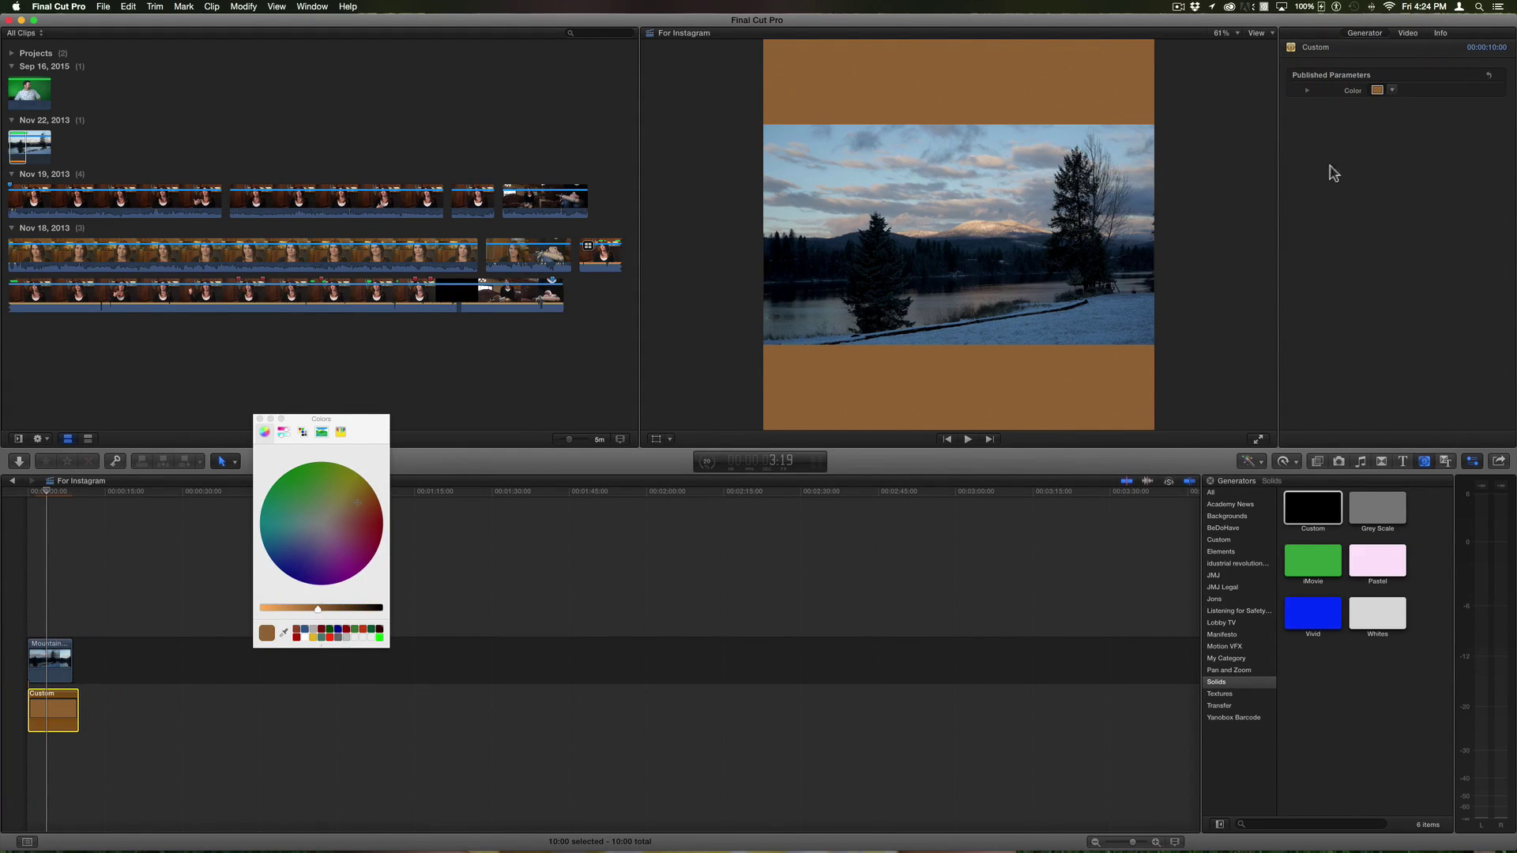
{"action": "left_click", "coordinate": [286, 637]}
{"action": "left_click", "coordinate": [508, 312]}
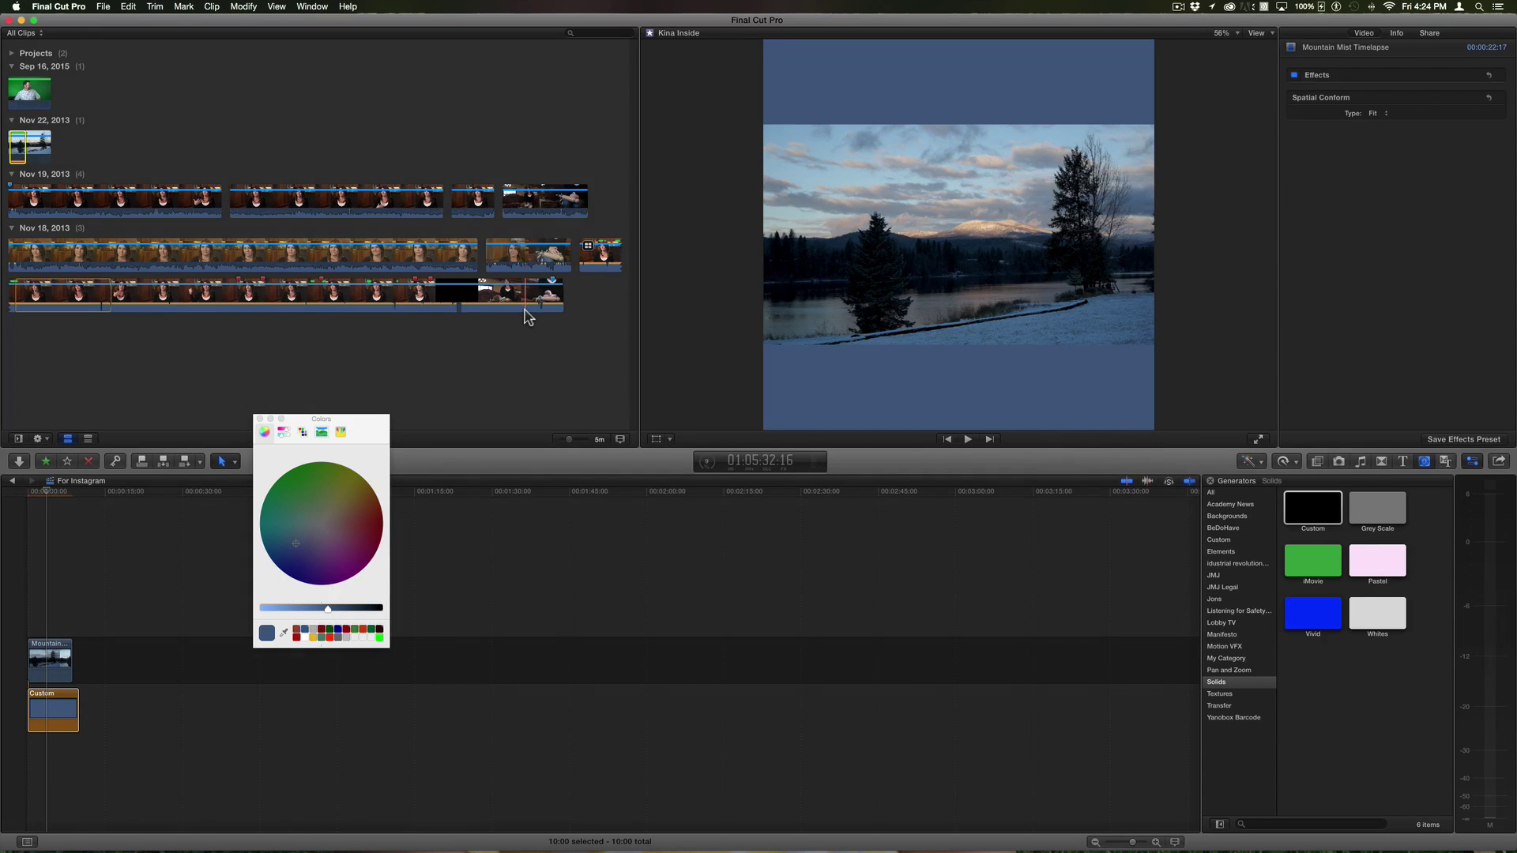
{"action": "left_click", "coordinate": [258, 419]}
{"action": "left_click", "coordinate": [35, 715]}
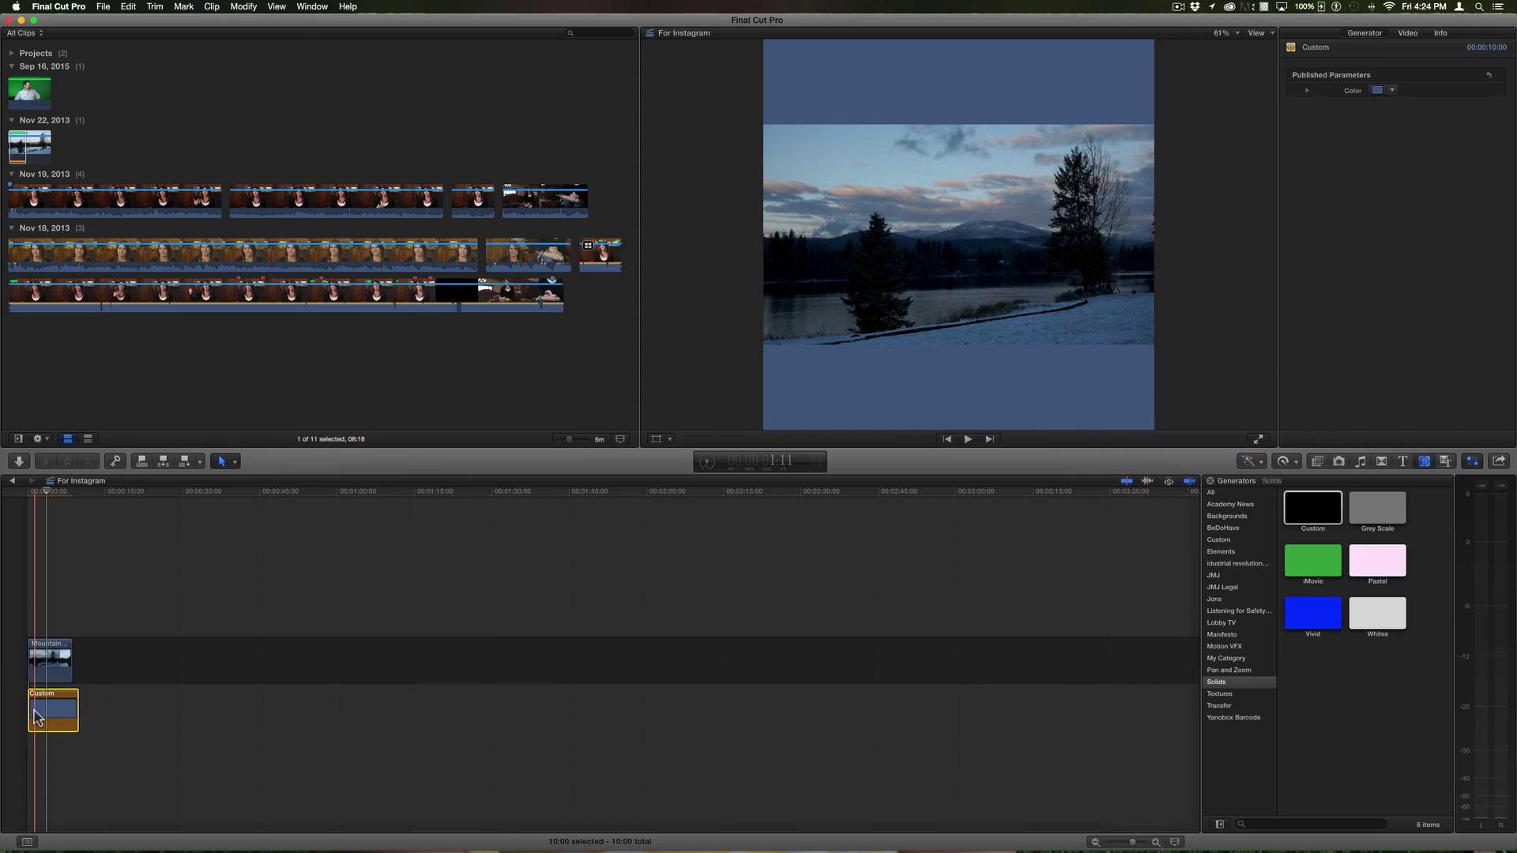
Replace the blue solid with a Whites generator set to bright white, then fit the timeline
{"action": "key", "text": "BackSpace"}
{"action": "left_click_drag", "start_coordinate": [1380, 619], "coordinate": [39, 713]}
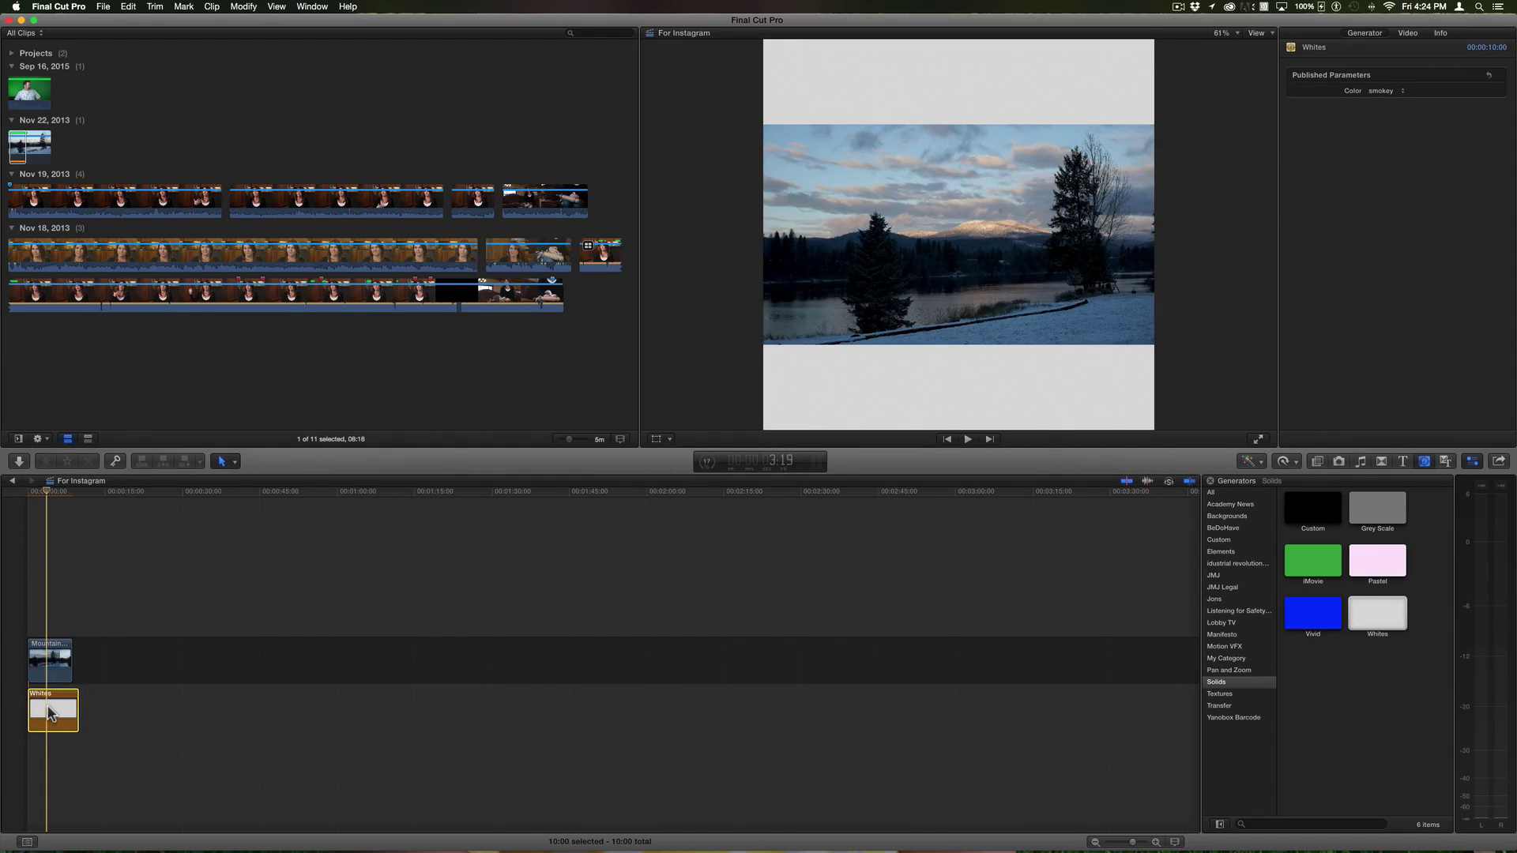
{"action": "left_click", "coordinate": [1384, 91]}
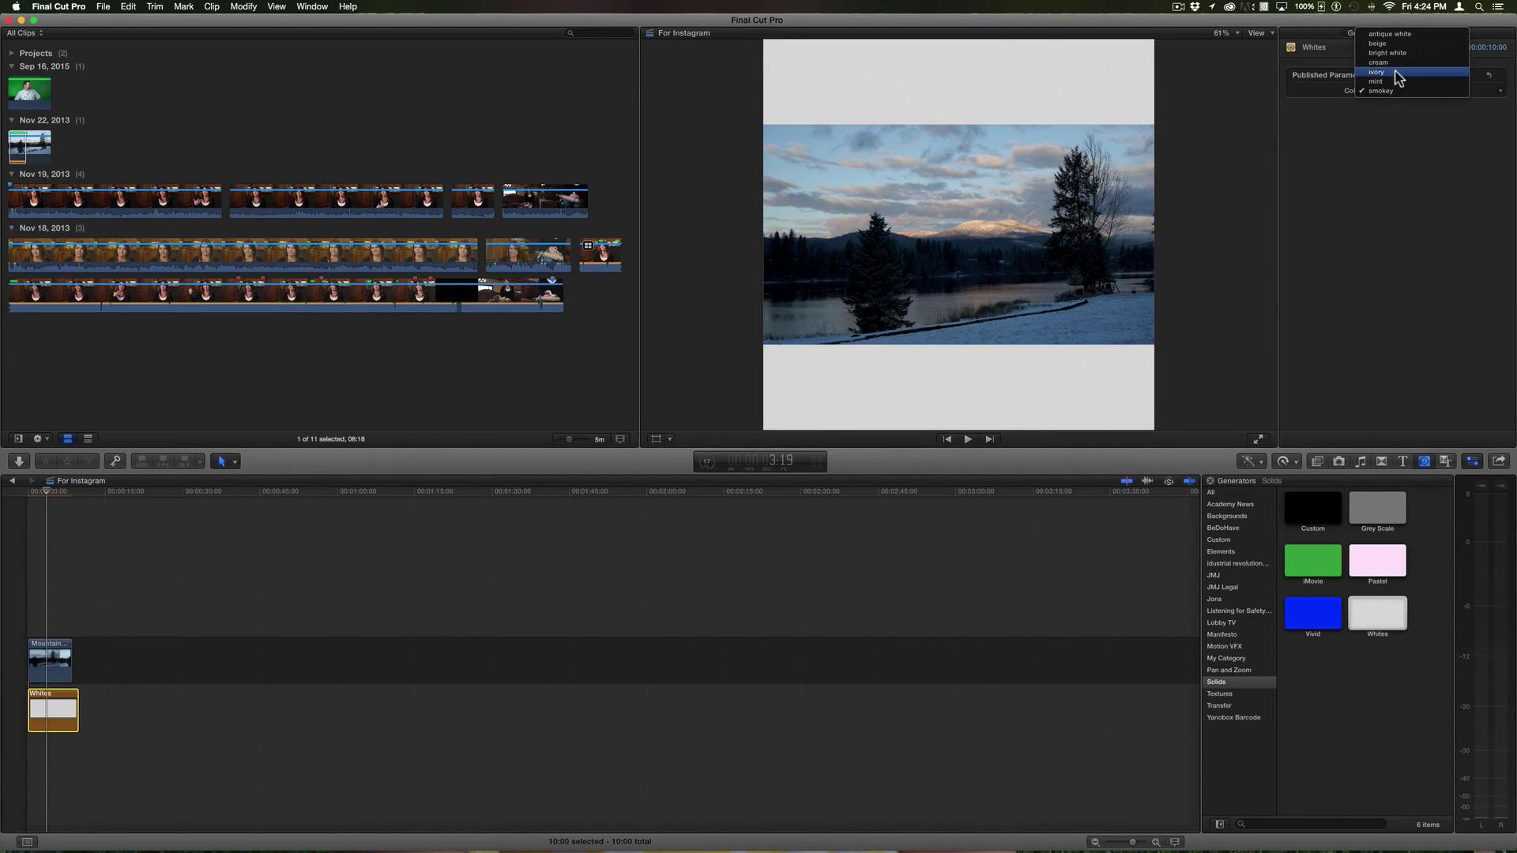
{"action": "left_click", "coordinate": [1397, 53]}
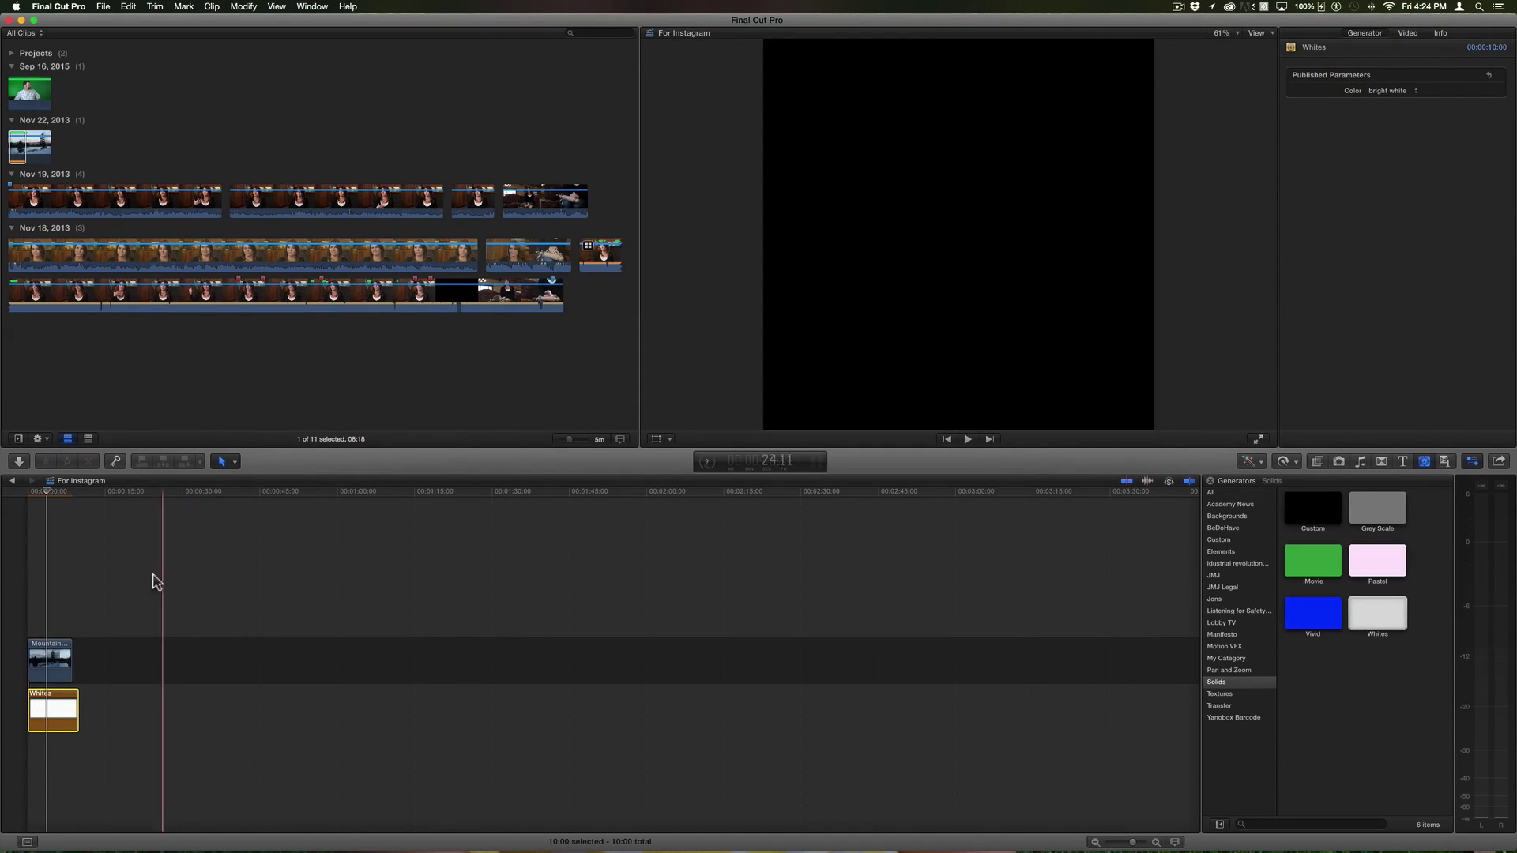
{"action": "key", "text": "shift+z"}
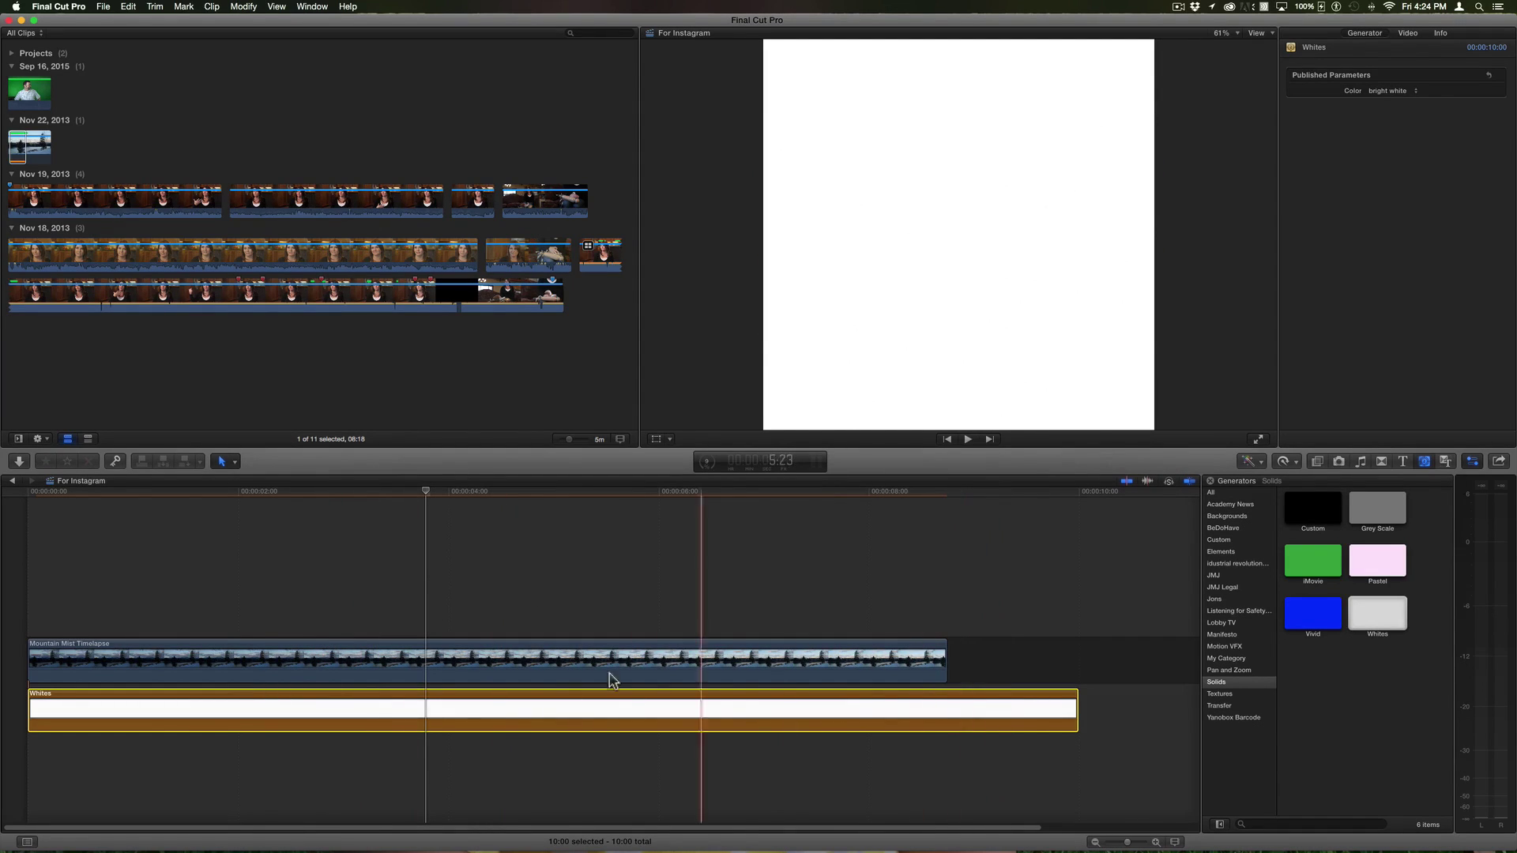
Set the Whites background clip's duration to 15 seconds
{"action": "left_click", "coordinate": [475, 711]}
{"action": "key", "text": "ctrl+d"}
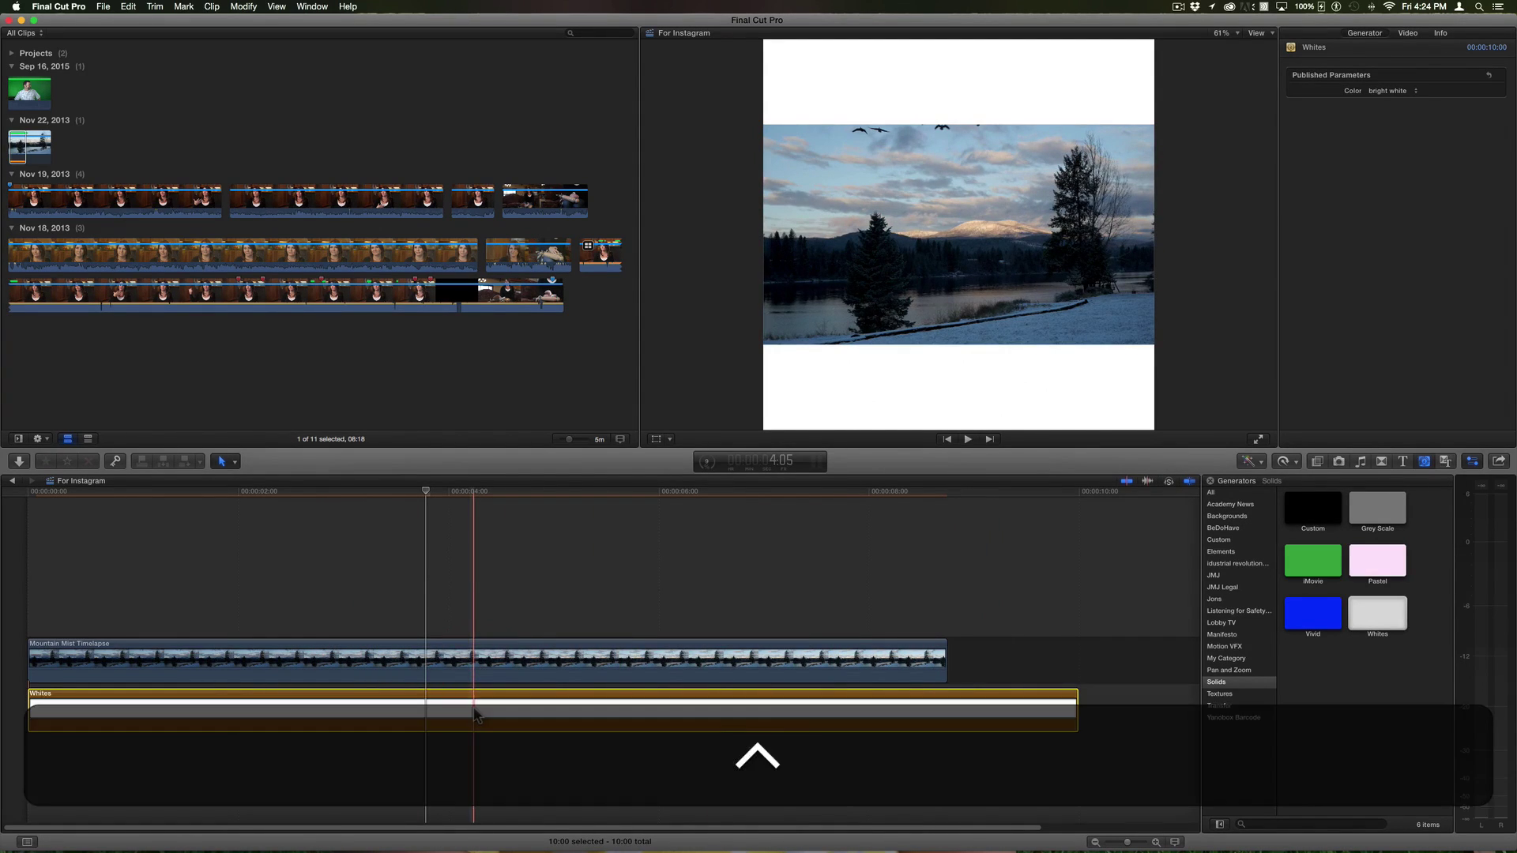
{"action": "type", "text": "15"}
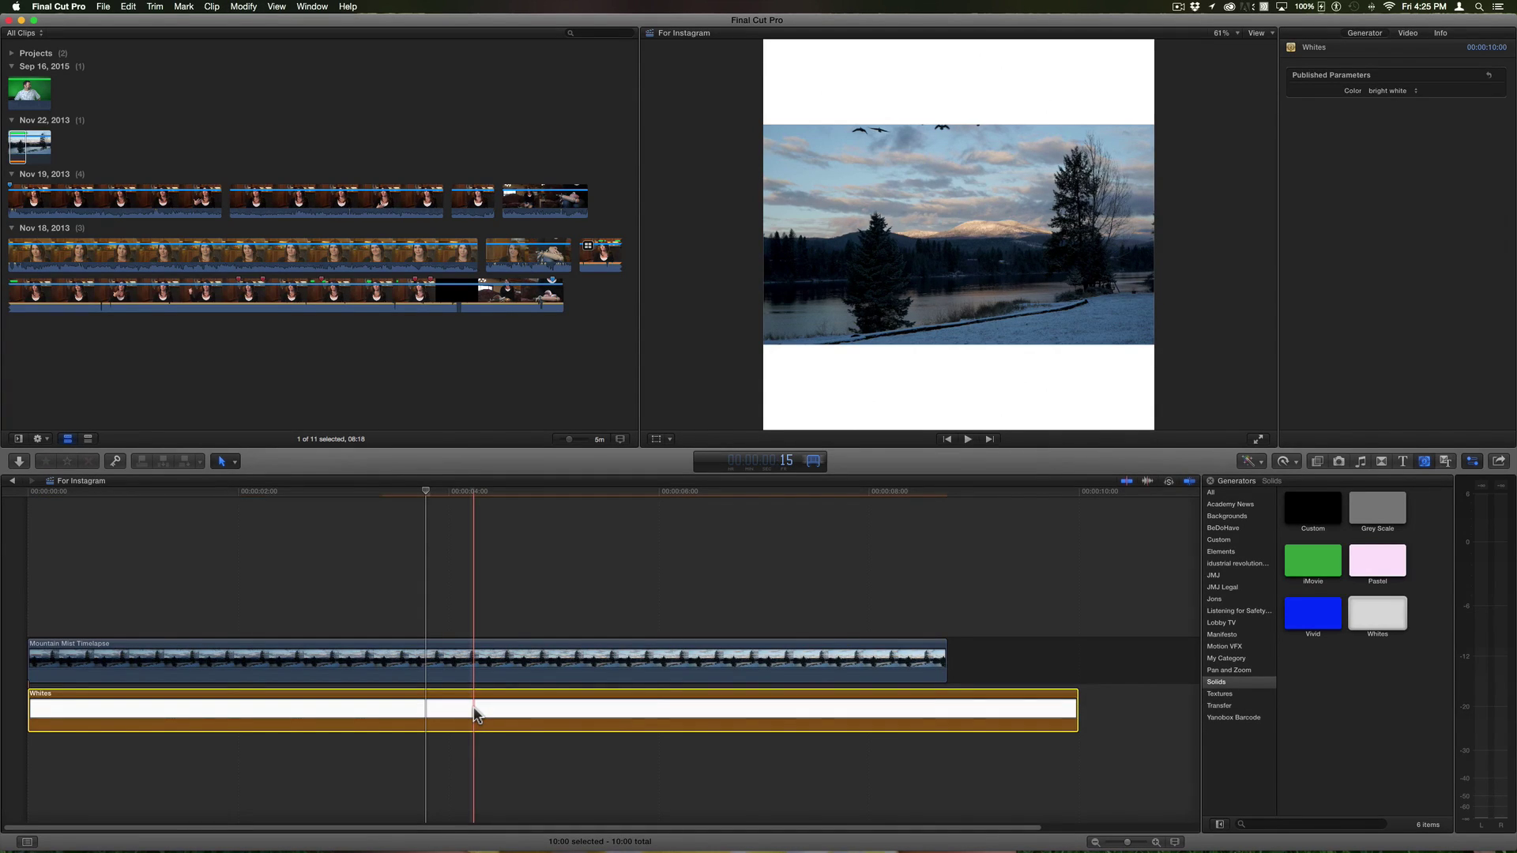
{"action": "type", "text": "."}
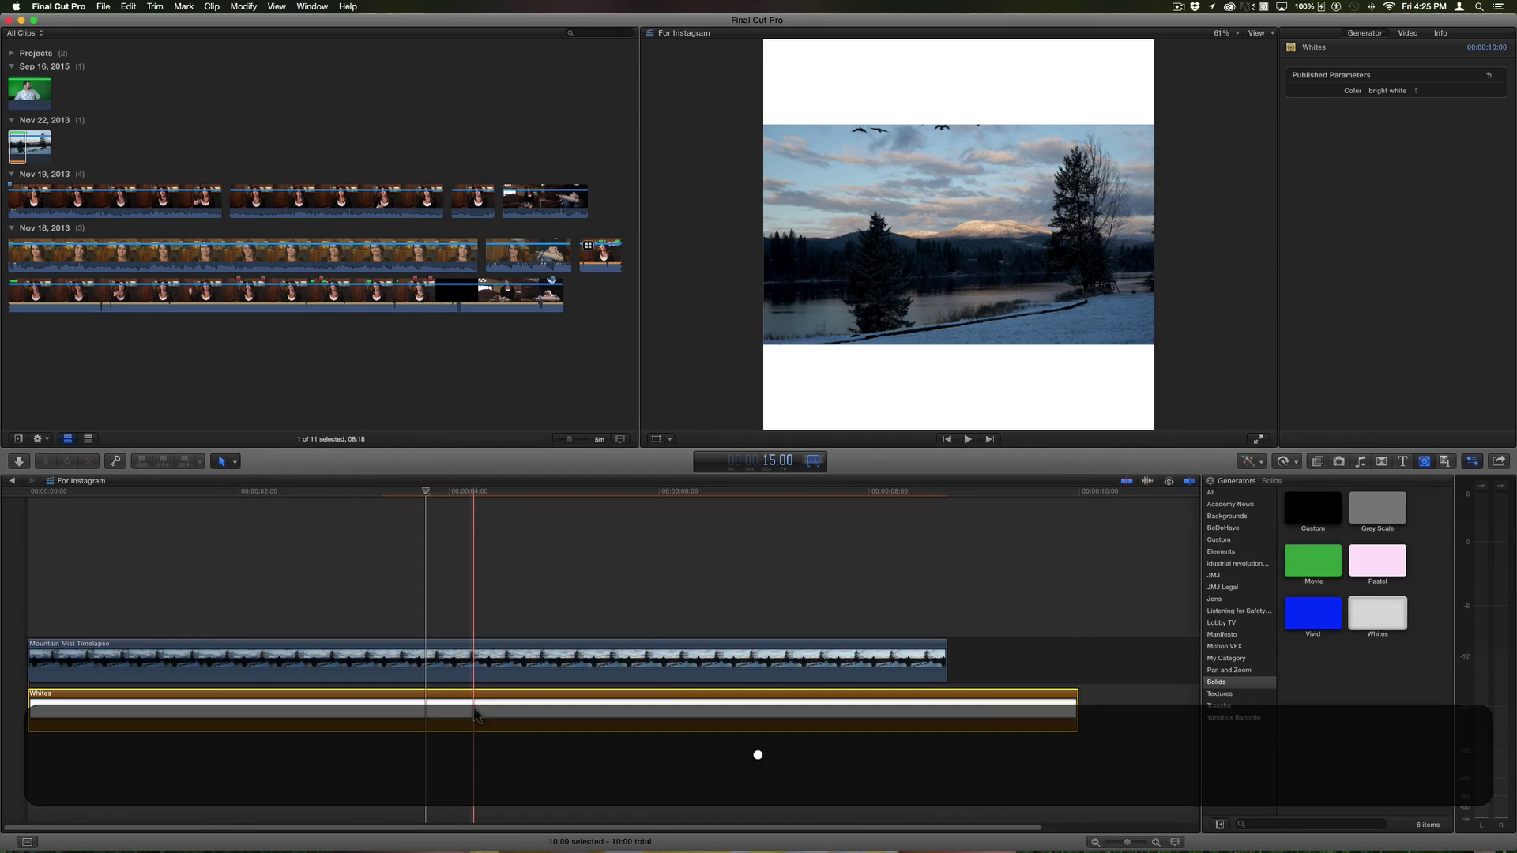
{"action": "key", "text": "Return"}
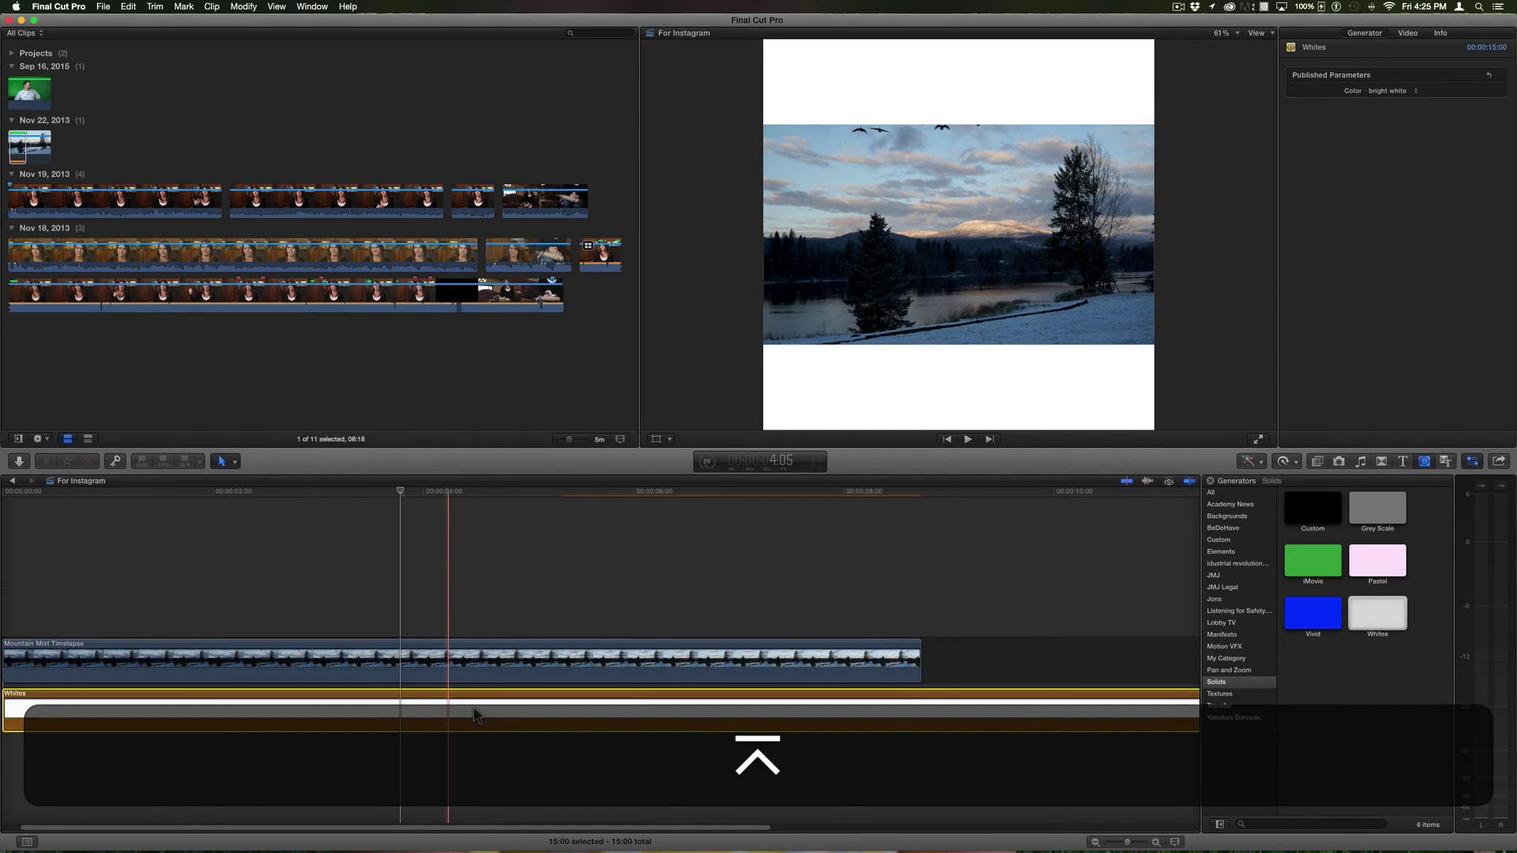
{"action": "key", "text": "shift+z"}
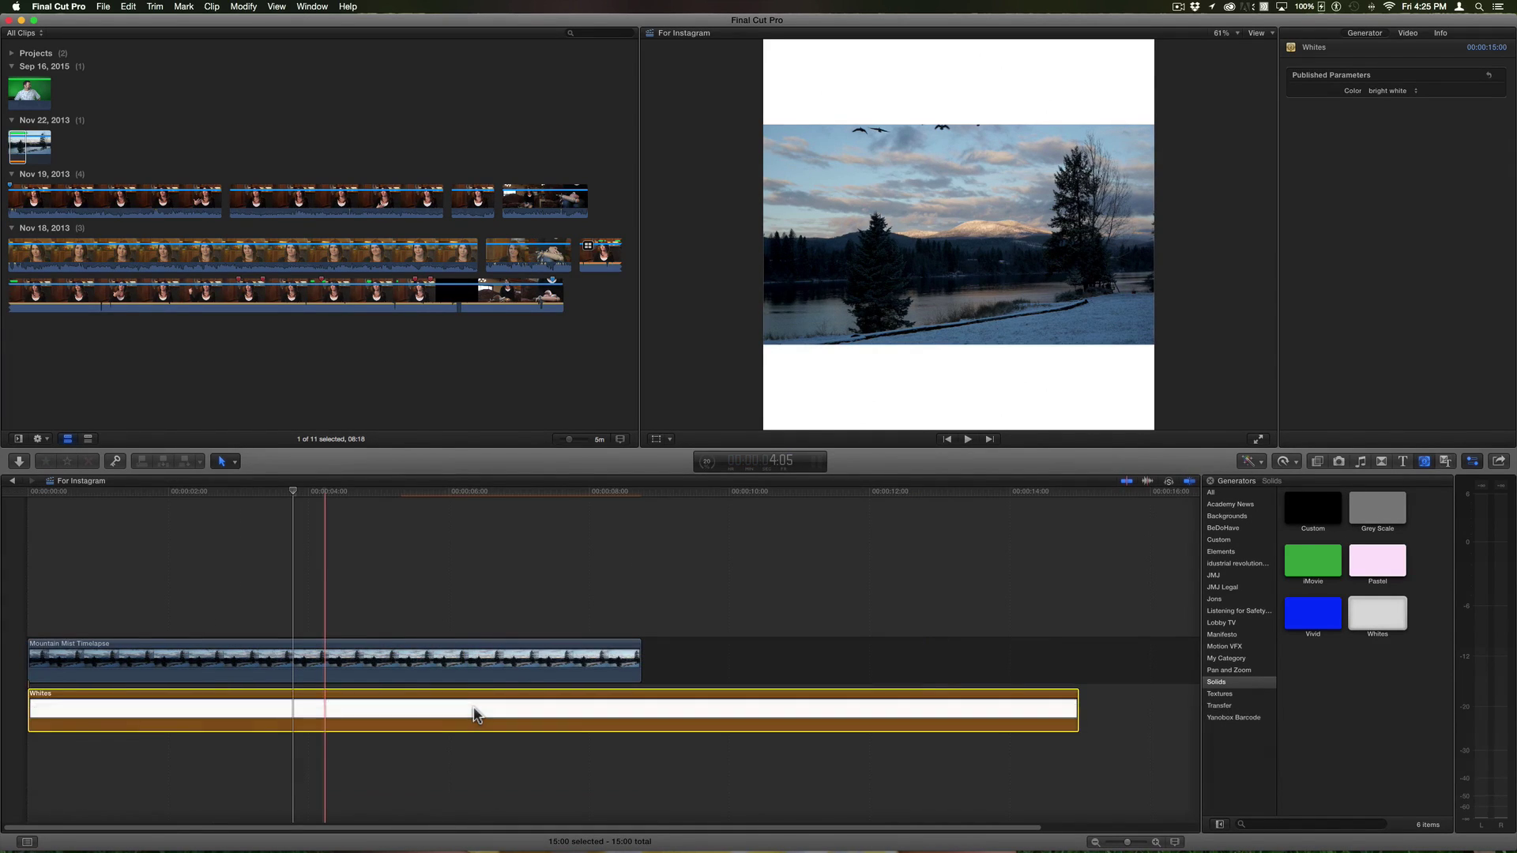
Extend the Mountain Mist Timelapse to 15:00 and mark the whole clip as a range
{"action": "left_click", "coordinate": [474, 659]}
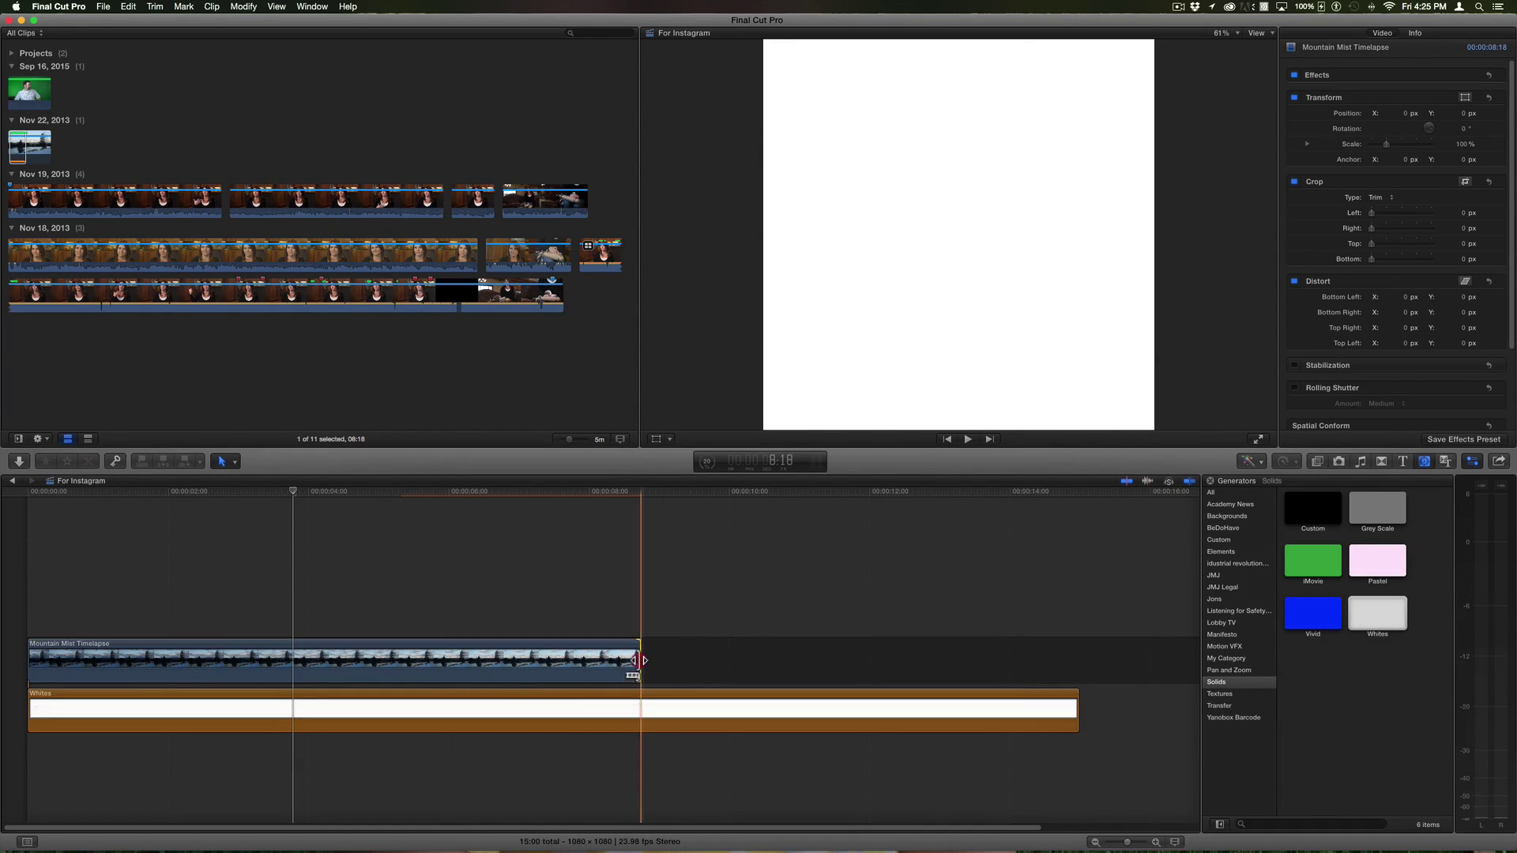
{"action": "left_click_drag", "start_coordinate": [640, 660], "coordinate": [1071, 651]}
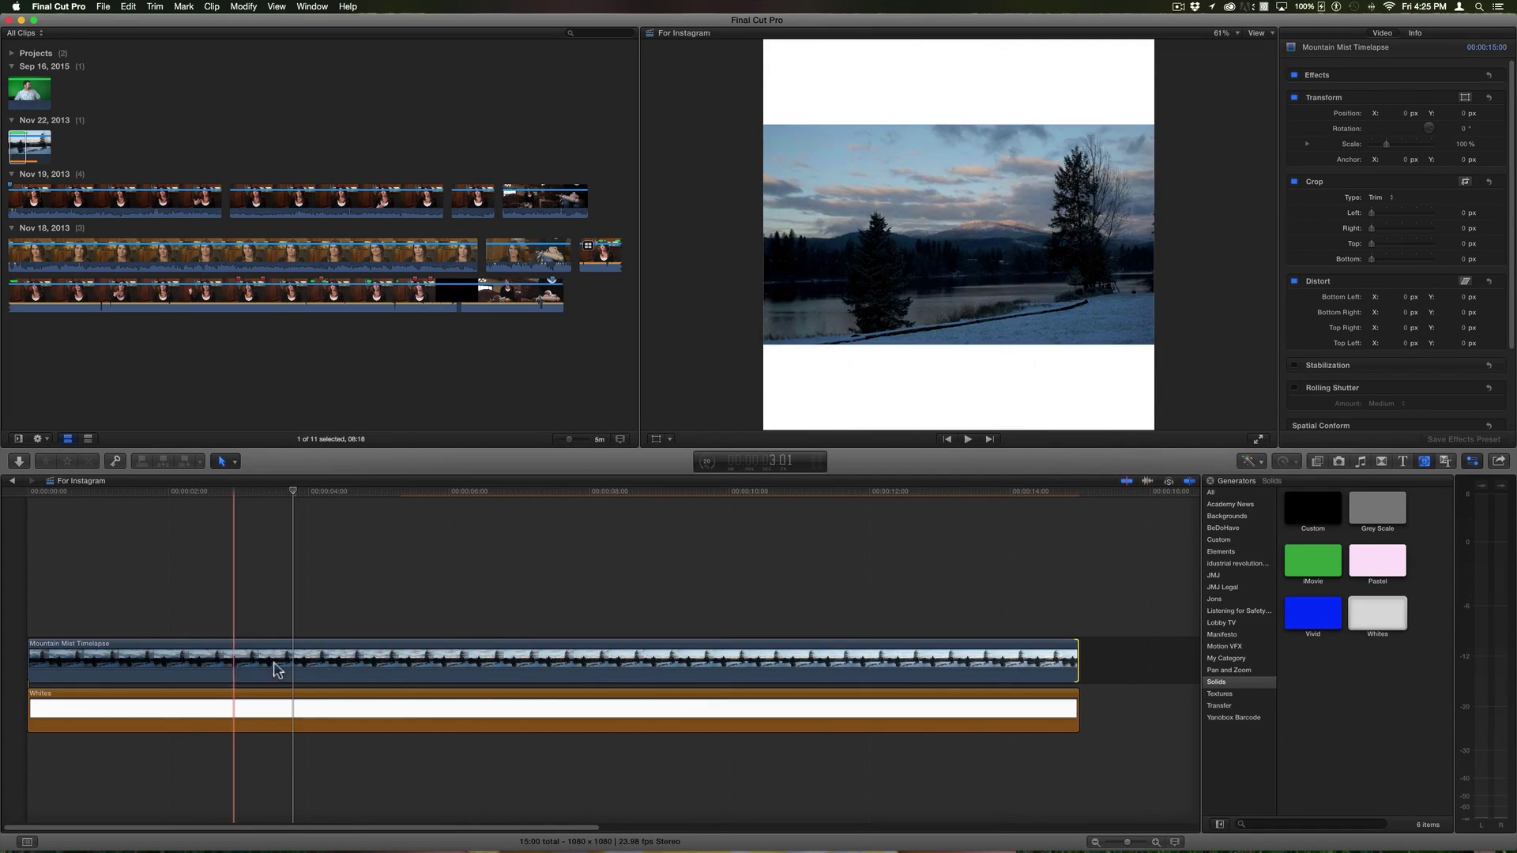
{"action": "left_click", "coordinate": [392, 660]}
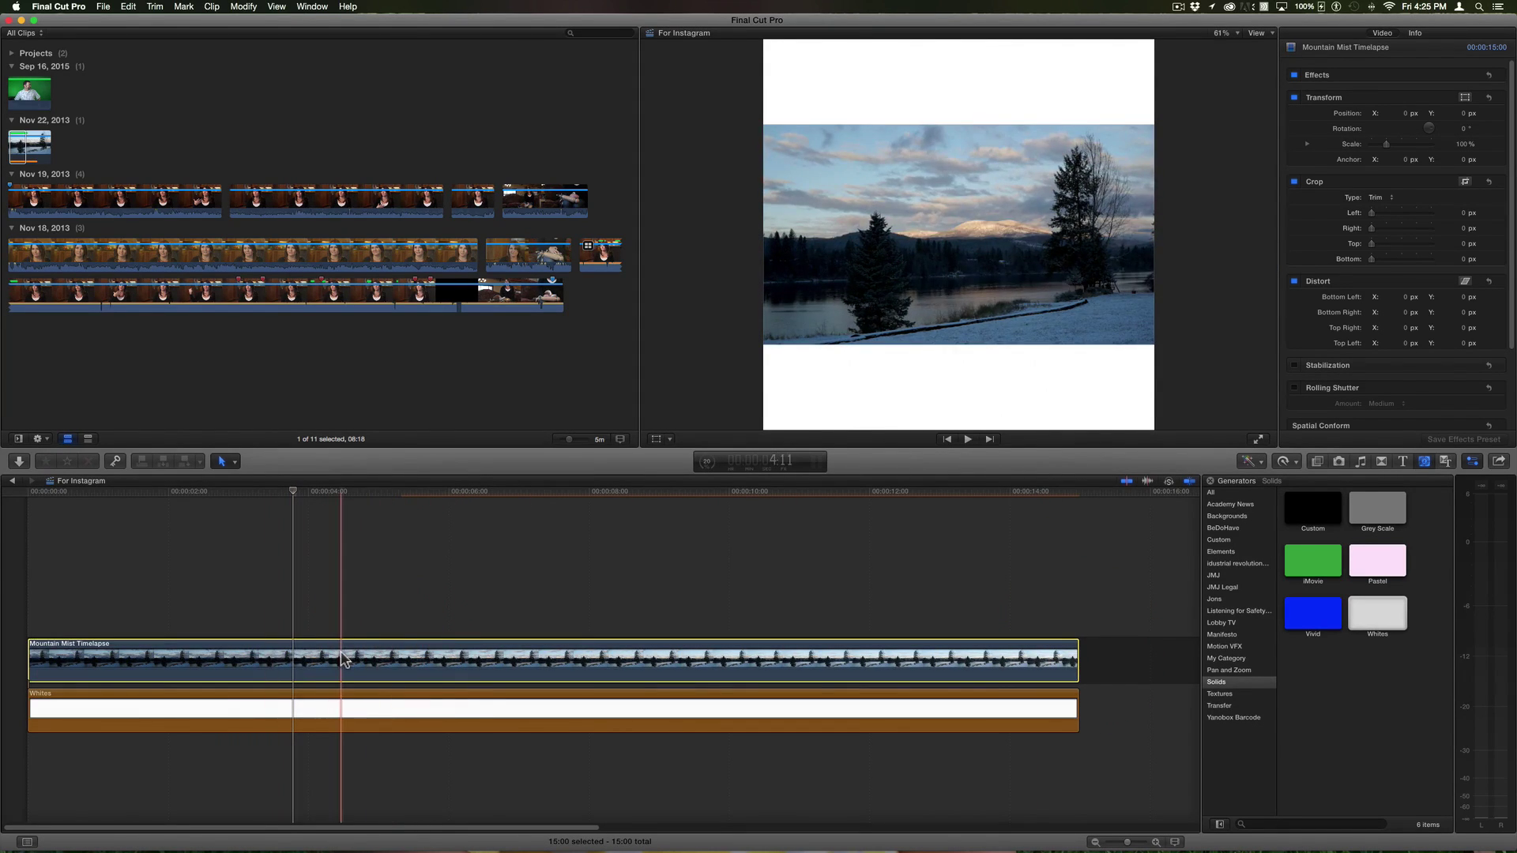
{"action": "key", "text": "x"}
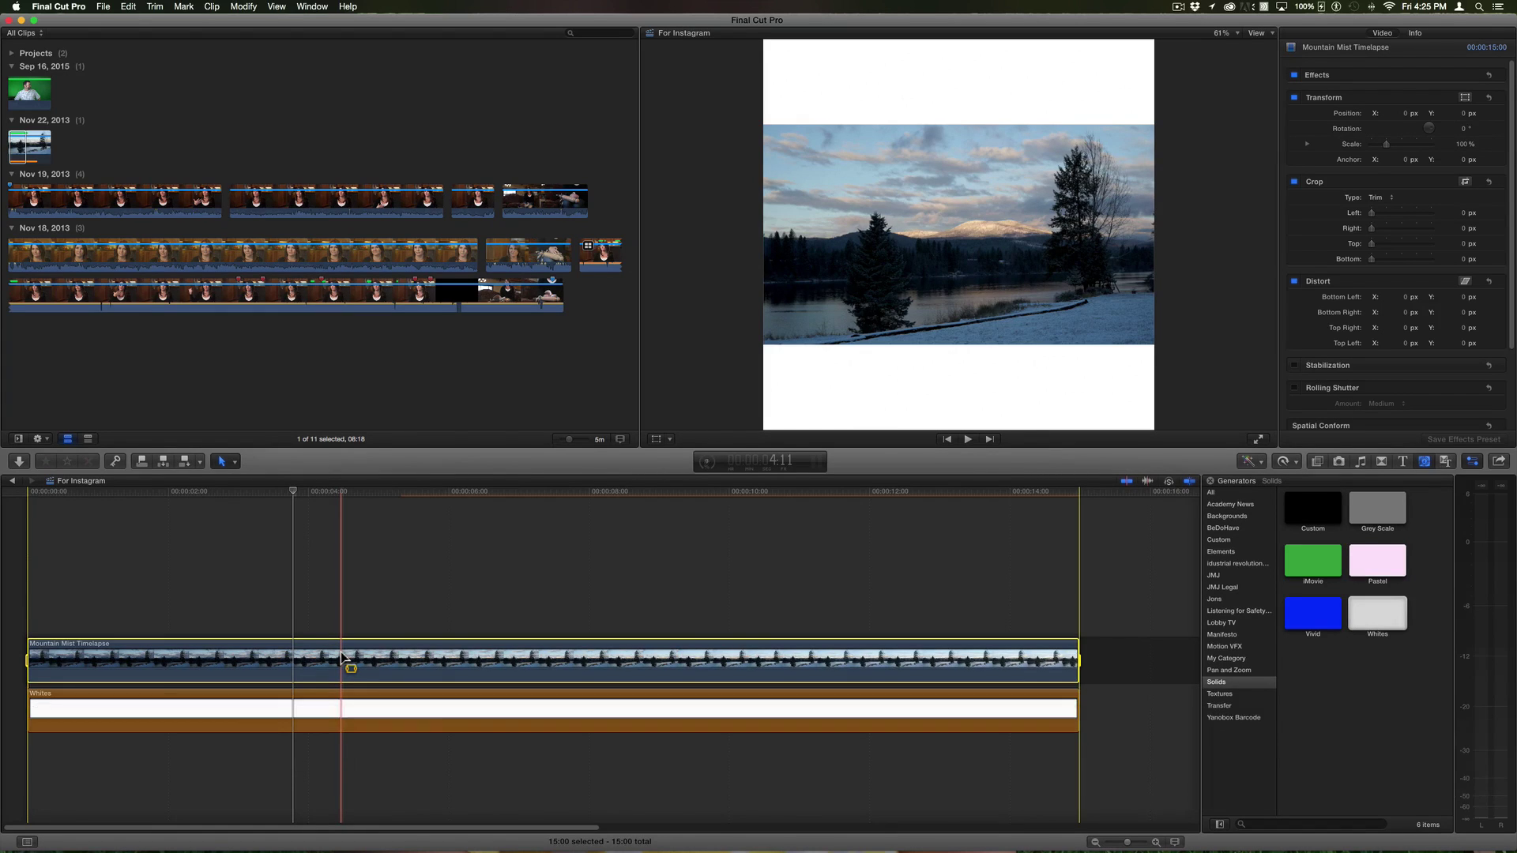
{"action": "key", "text": "ctrl"}
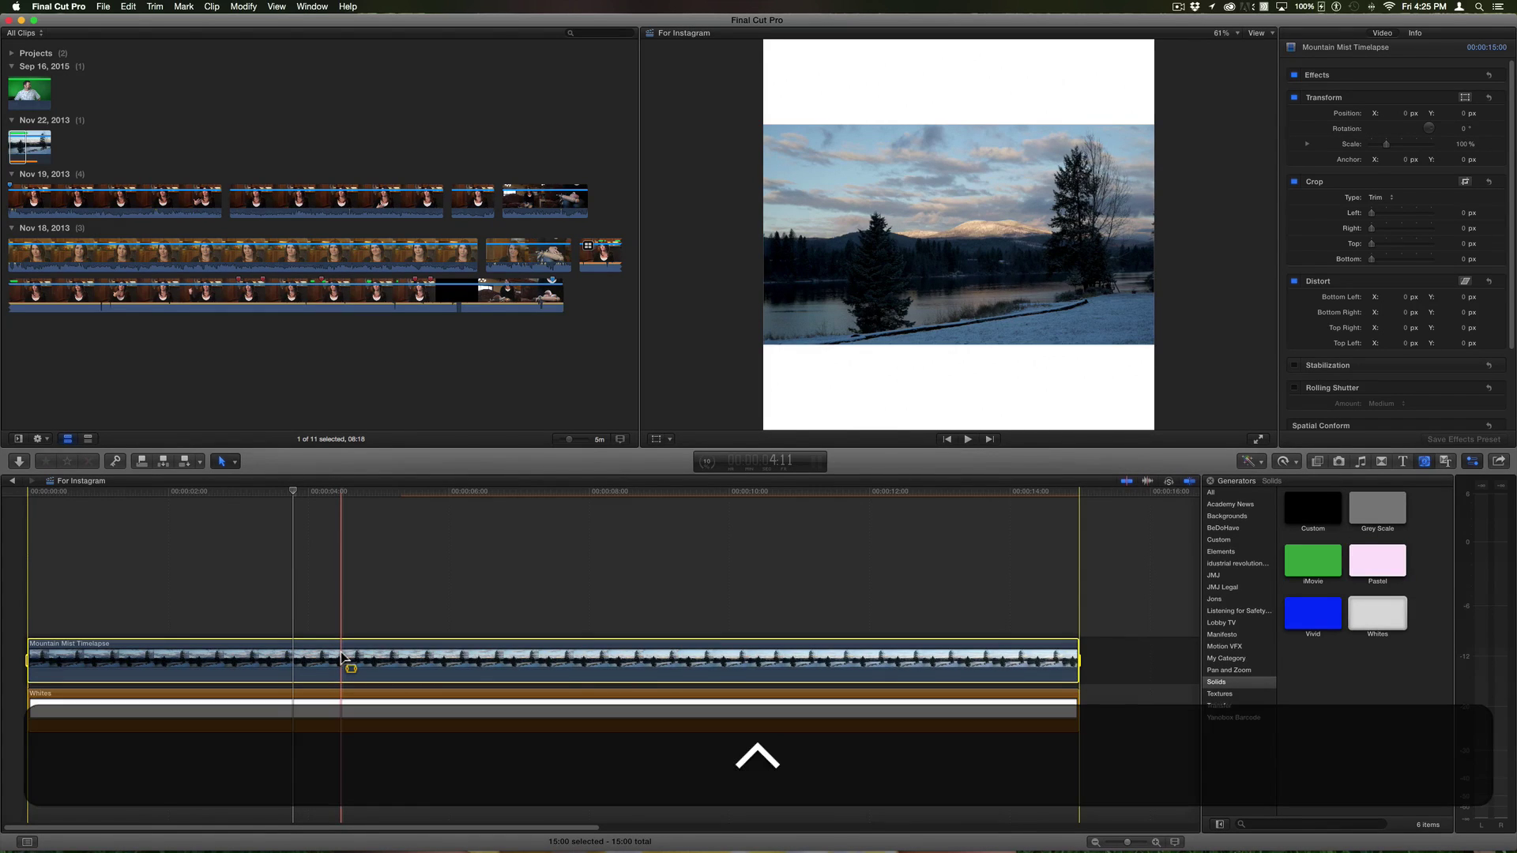
Add a Basic Title across the marked 15-second range and select its 'Title' text
{"action": "key", "text": "ctrl+t"}
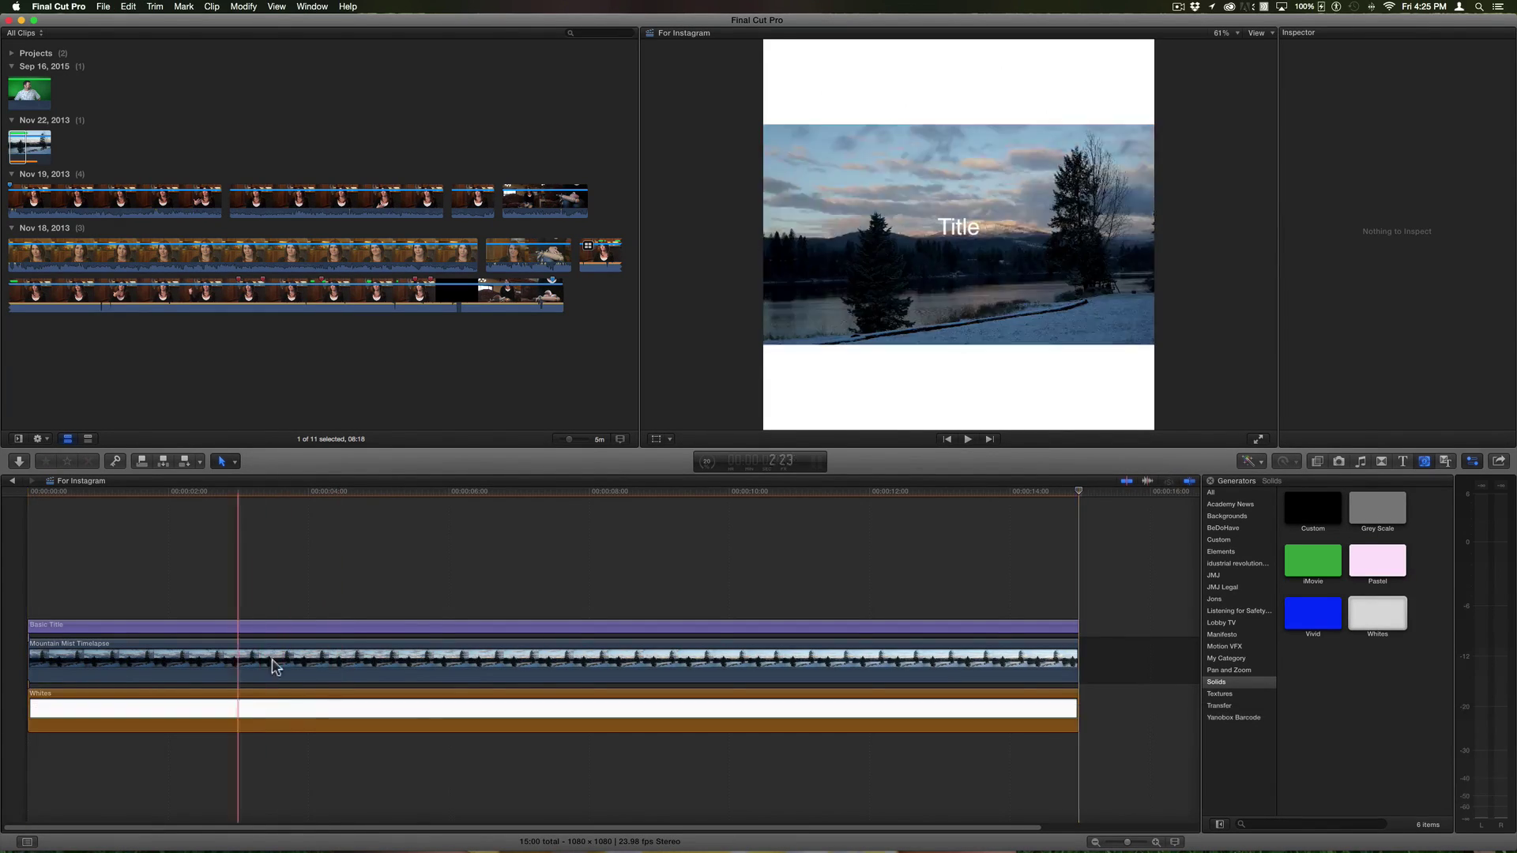
{"action": "left_click", "coordinate": [478, 625]}
{"action": "left_click", "coordinate": [961, 230]}
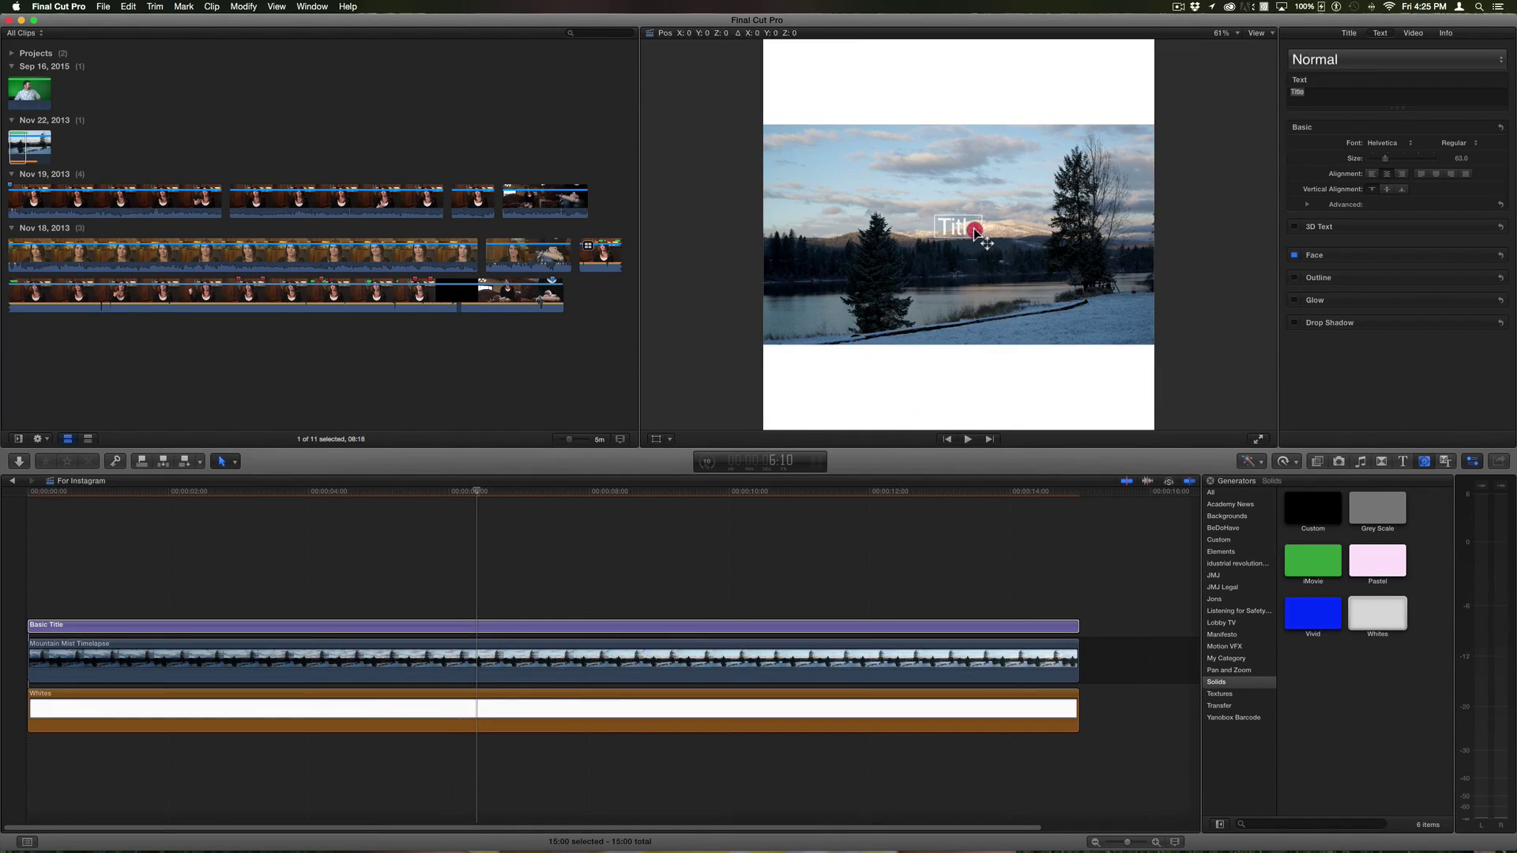
Move the title into the white bar below the image, retype it as 'Jonbelew.com' and colour it black
{"action": "left_click_drag", "start_coordinate": [987, 231], "coordinate": [957, 378]}
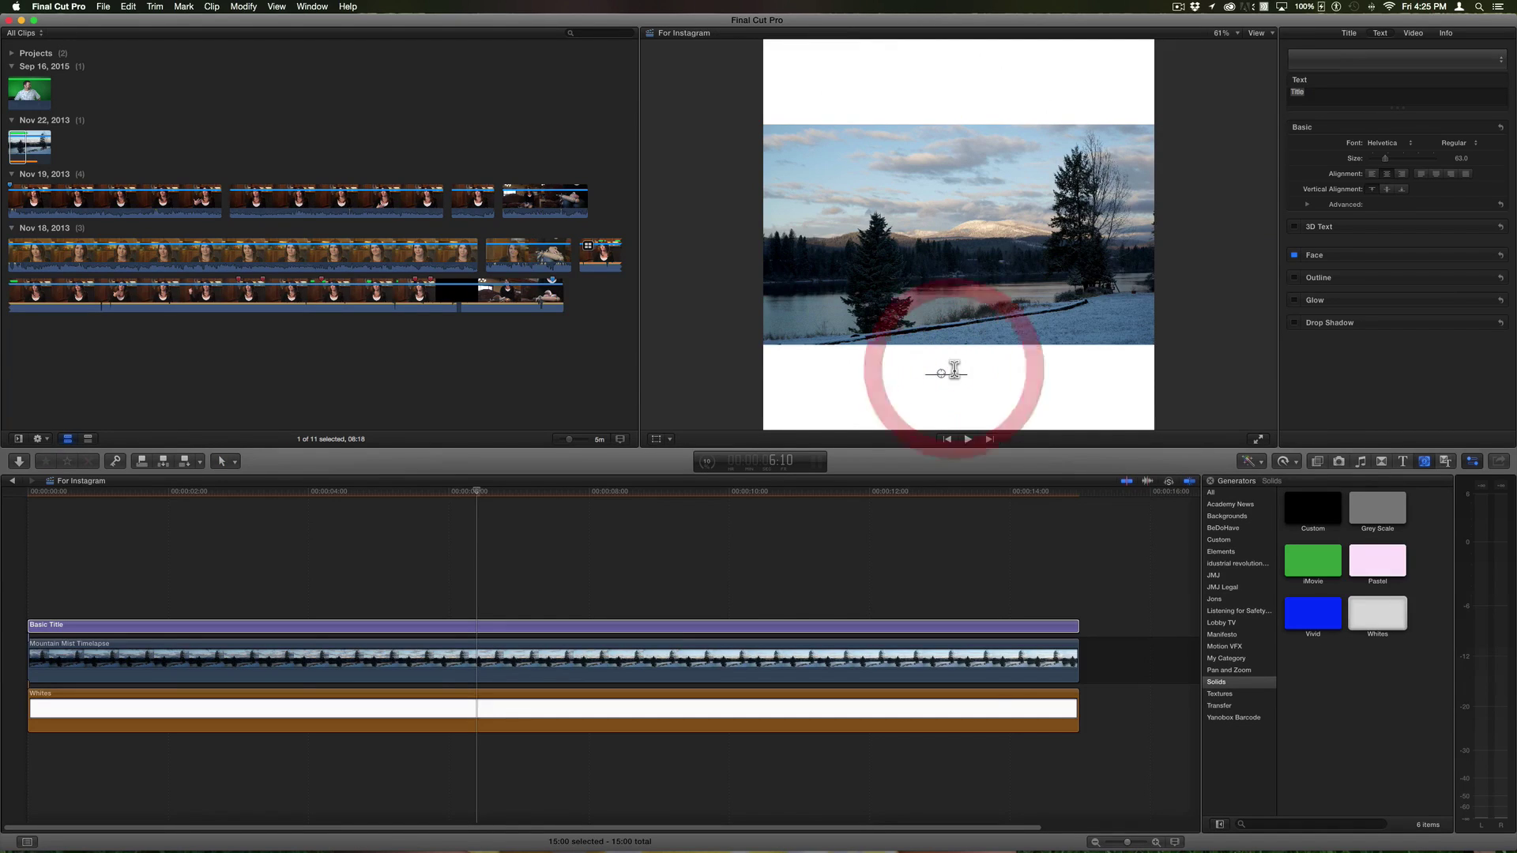
{"action": "type", "text": "Jon"}
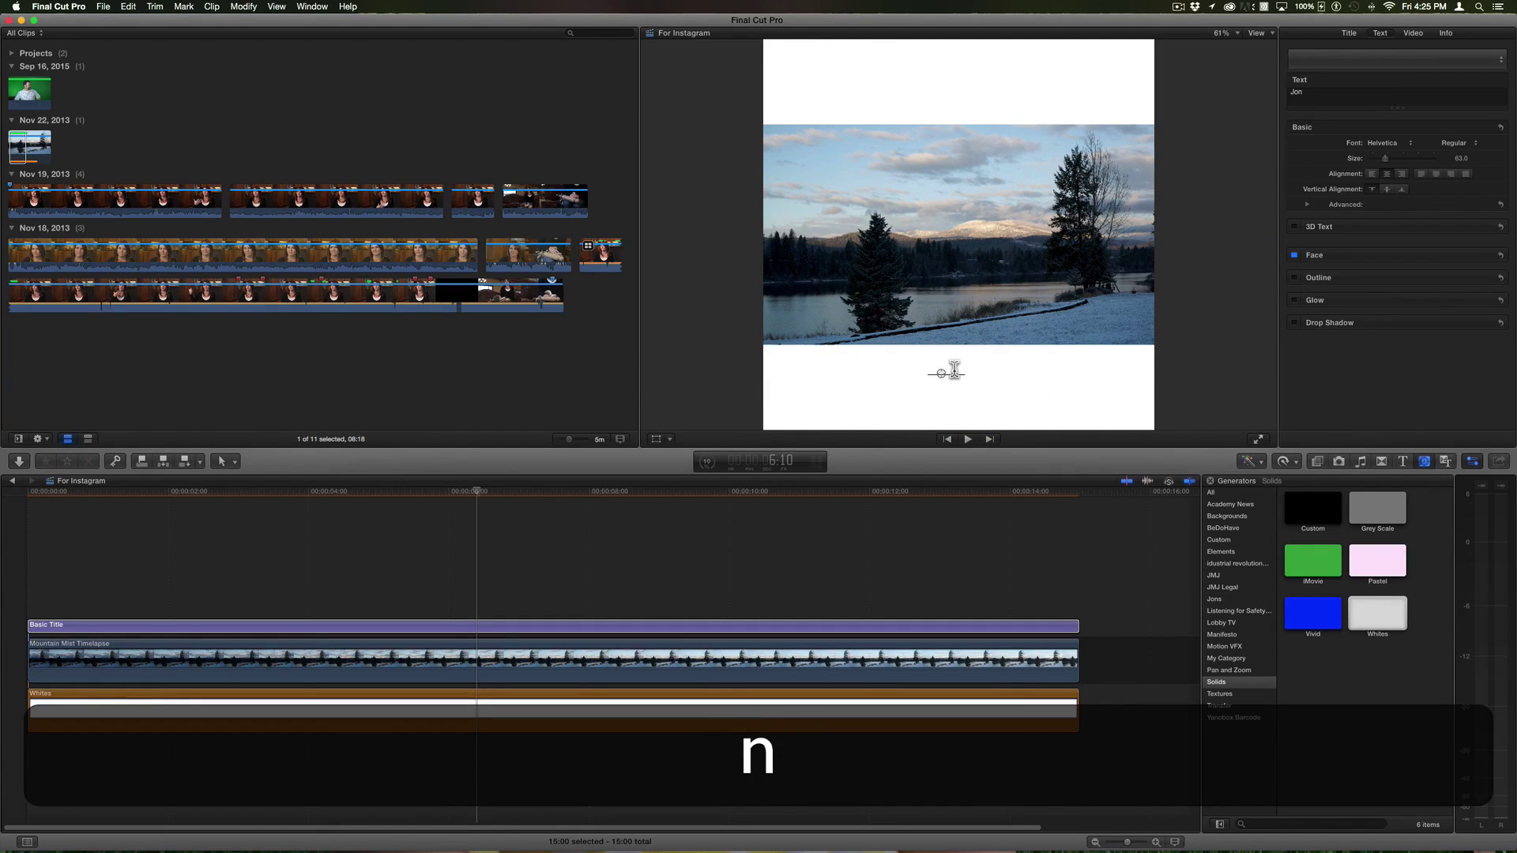
{"action": "type", "text": "belew.com"}
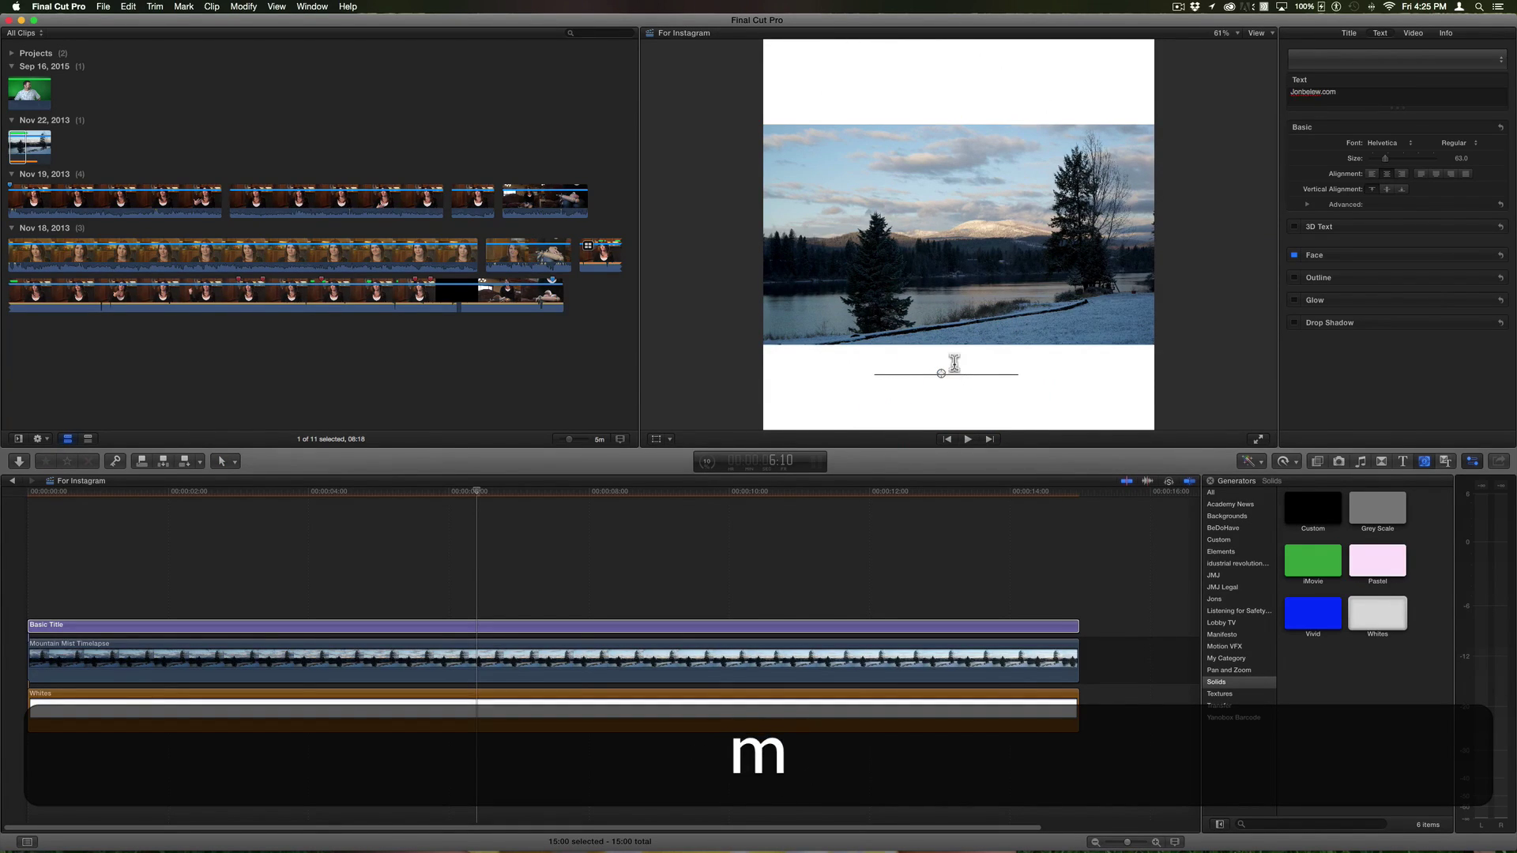
{"action": "left_click", "coordinate": [1479, 256]}
{"action": "left_click", "coordinate": [1378, 286]}
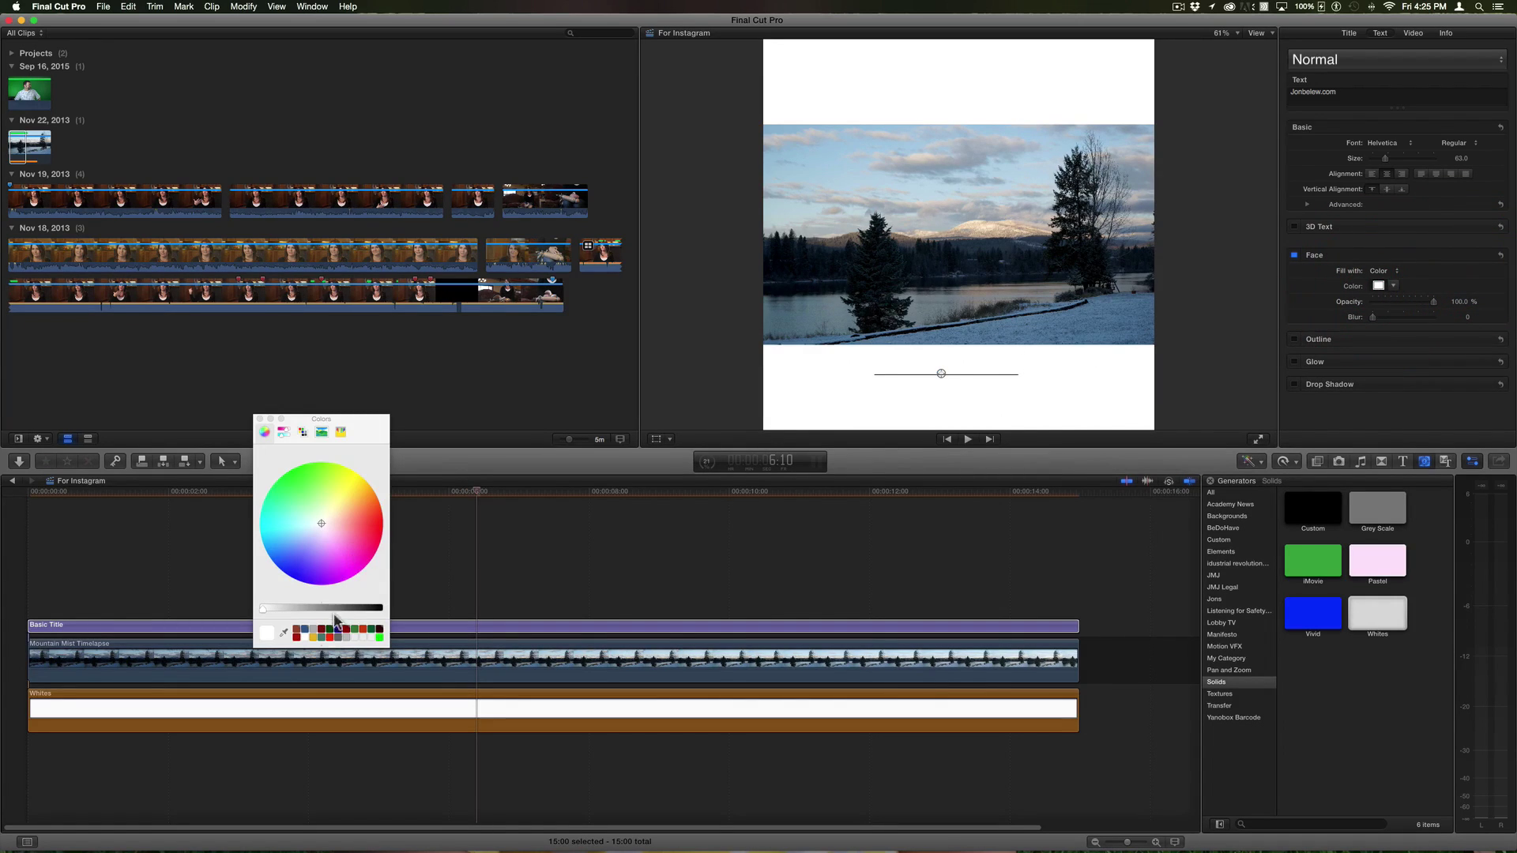
{"action": "left_click_drag", "start_coordinate": [335, 611], "coordinate": [447, 640]}
{"action": "left_click", "coordinate": [260, 419]}
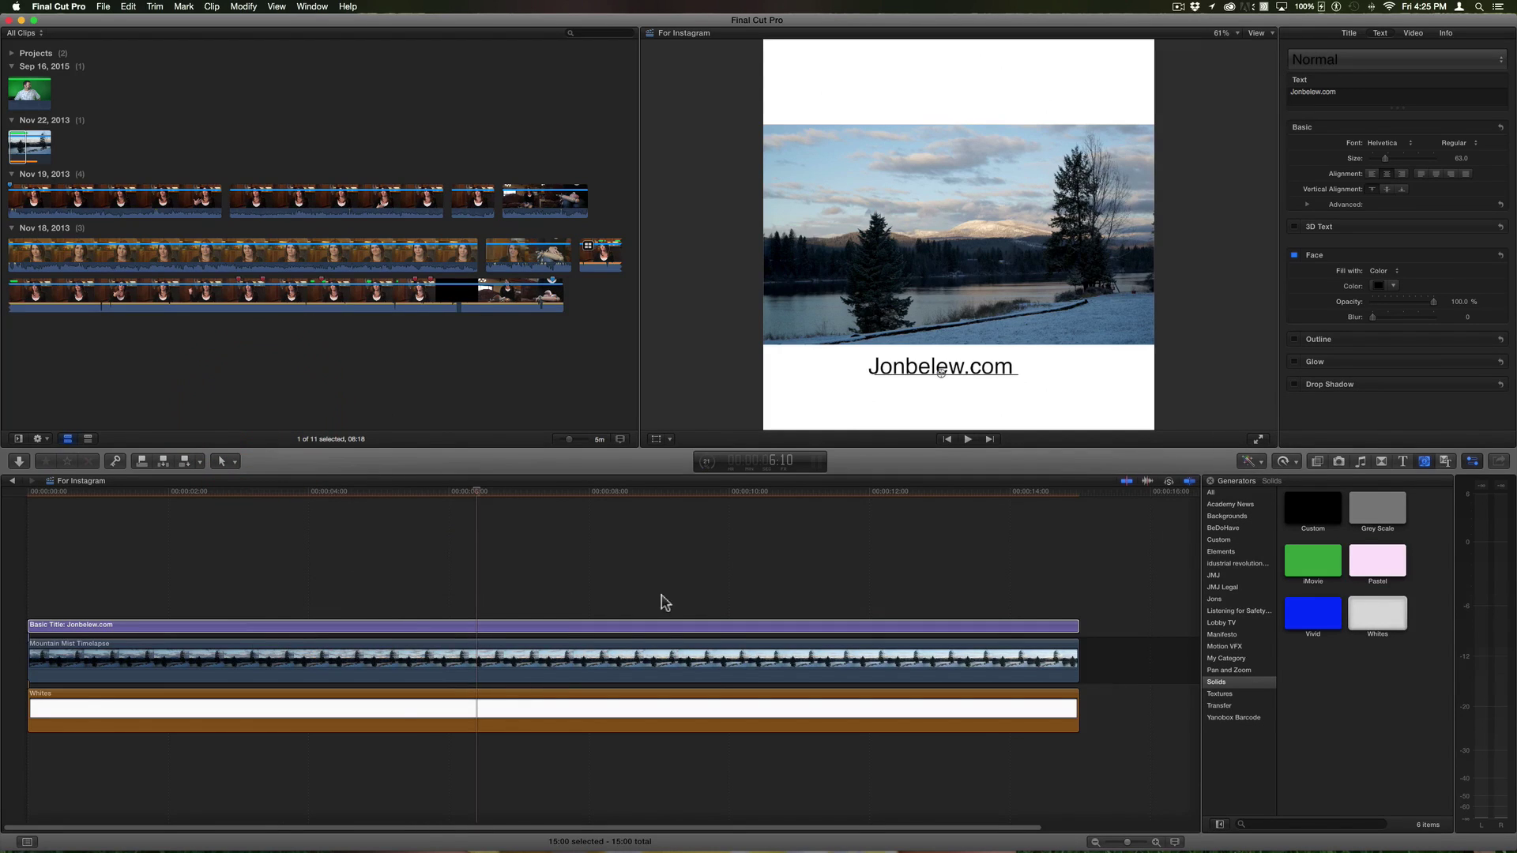
{"action": "left_click", "coordinate": [397, 594]}
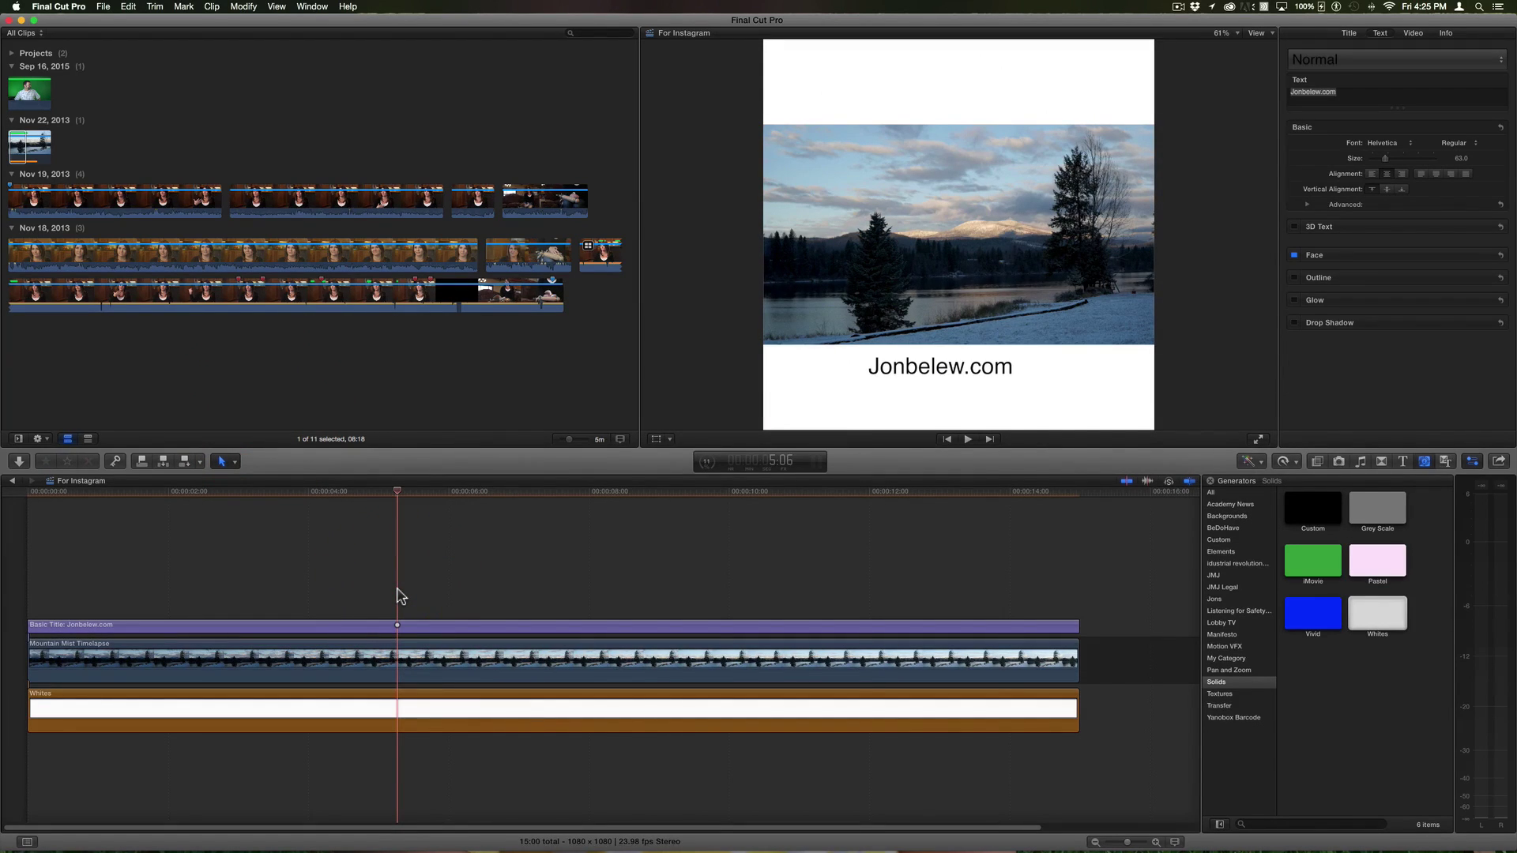
{"action": "left_click_drag", "start_coordinate": [64, 569], "coordinate": [355, 784]}
{"action": "key", "text": "super+t"}
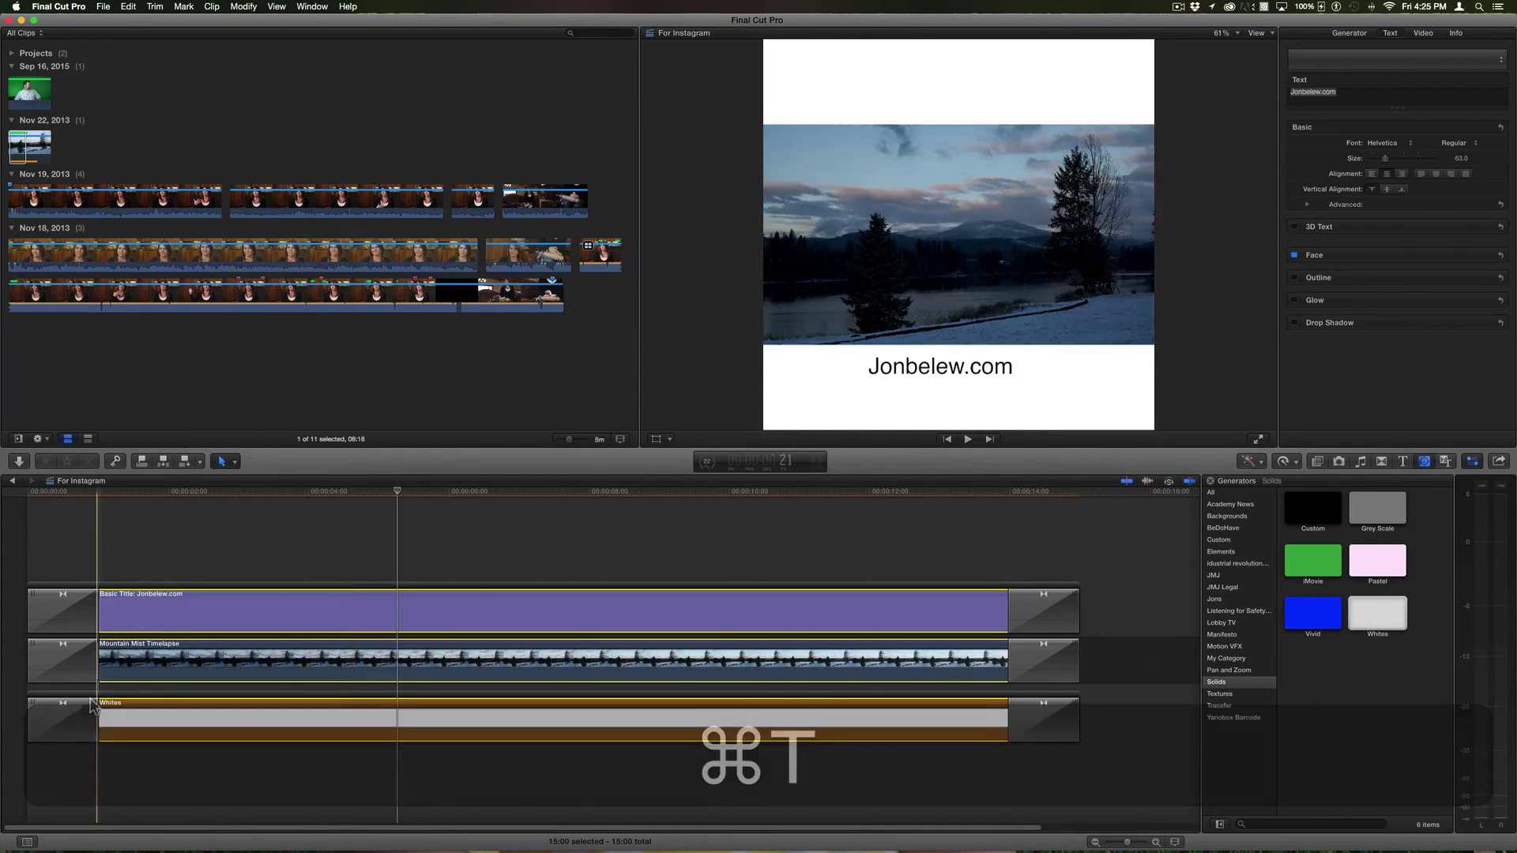
{"action": "key", "text": "space"}
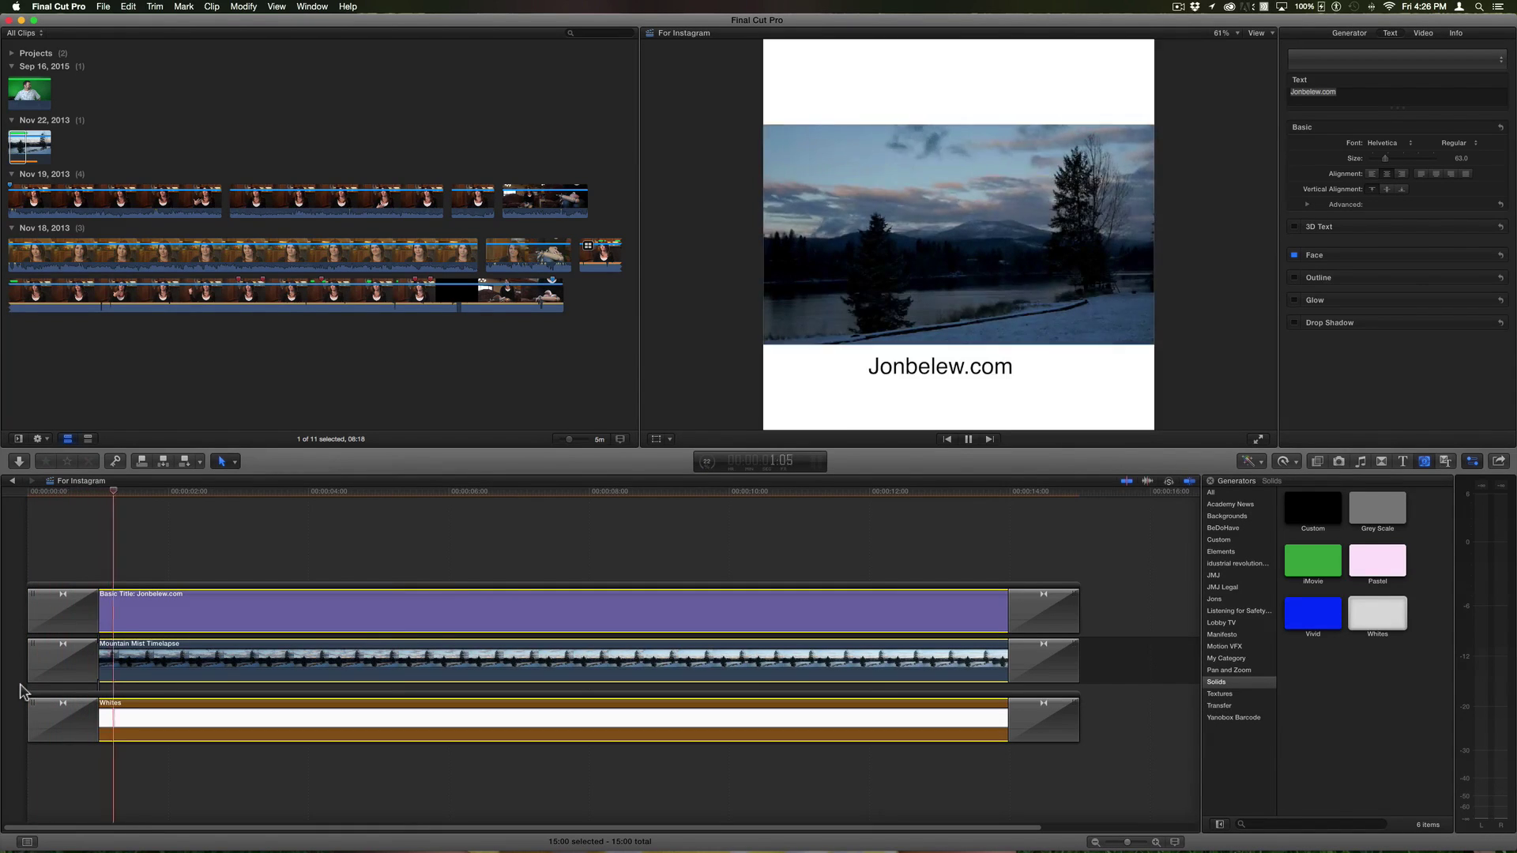
{"action": "key", "text": "space"}
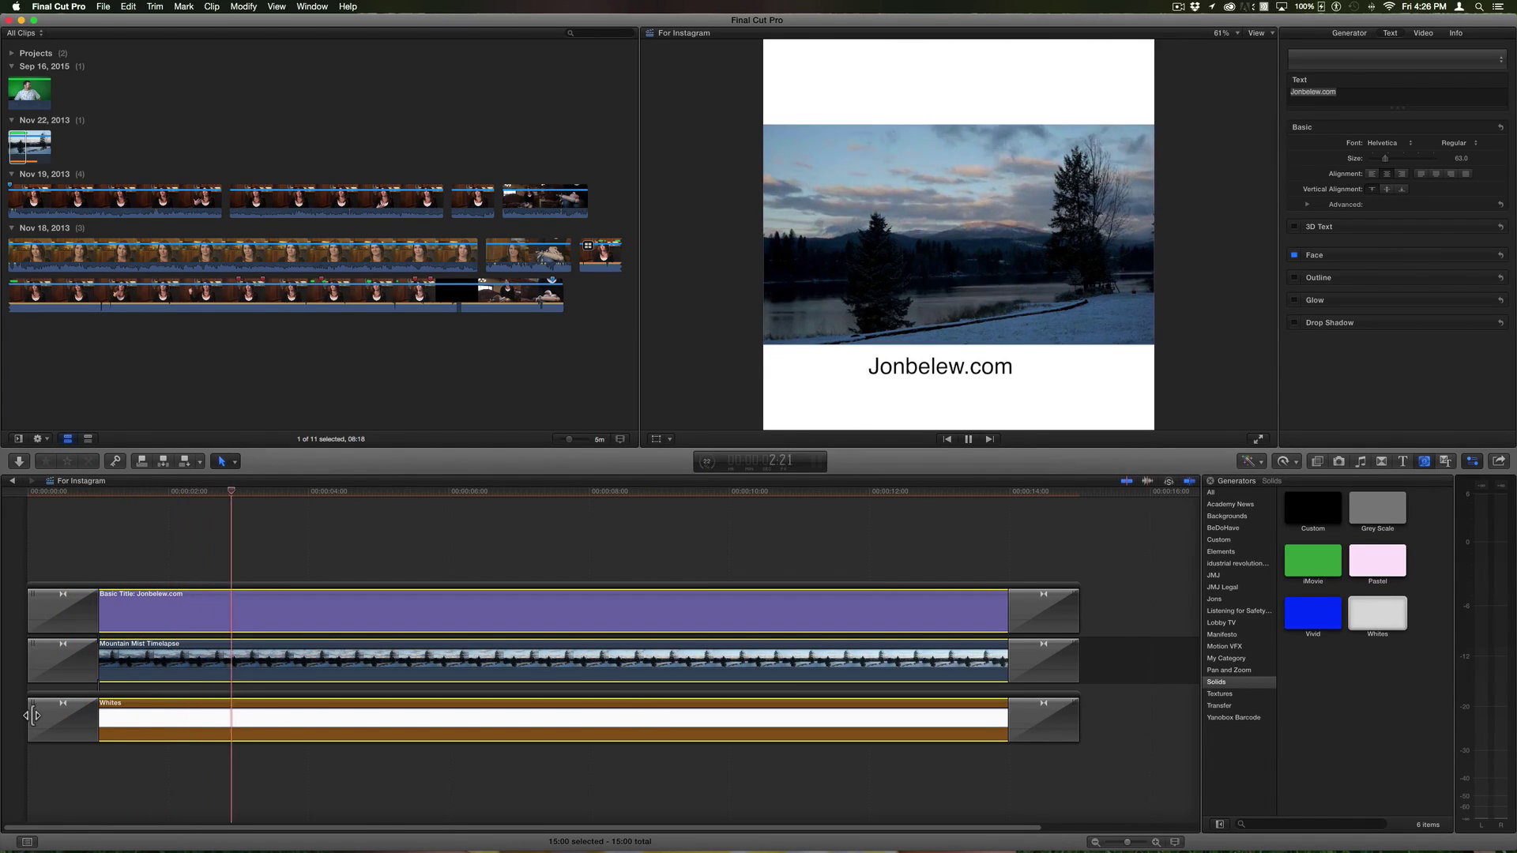
{"action": "key", "text": "space"}
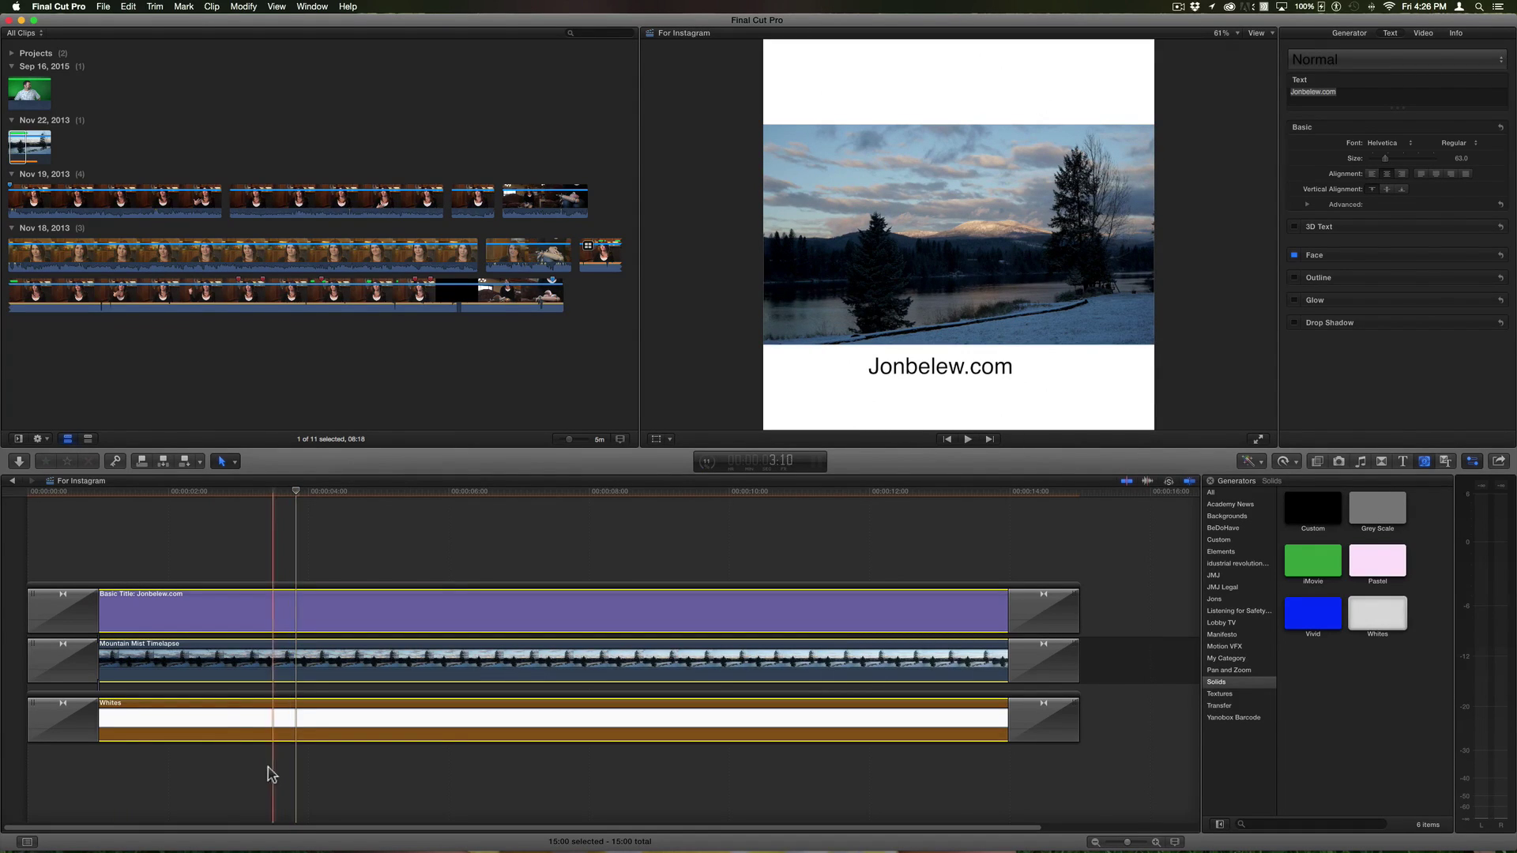
{"action": "key", "text": "super"}
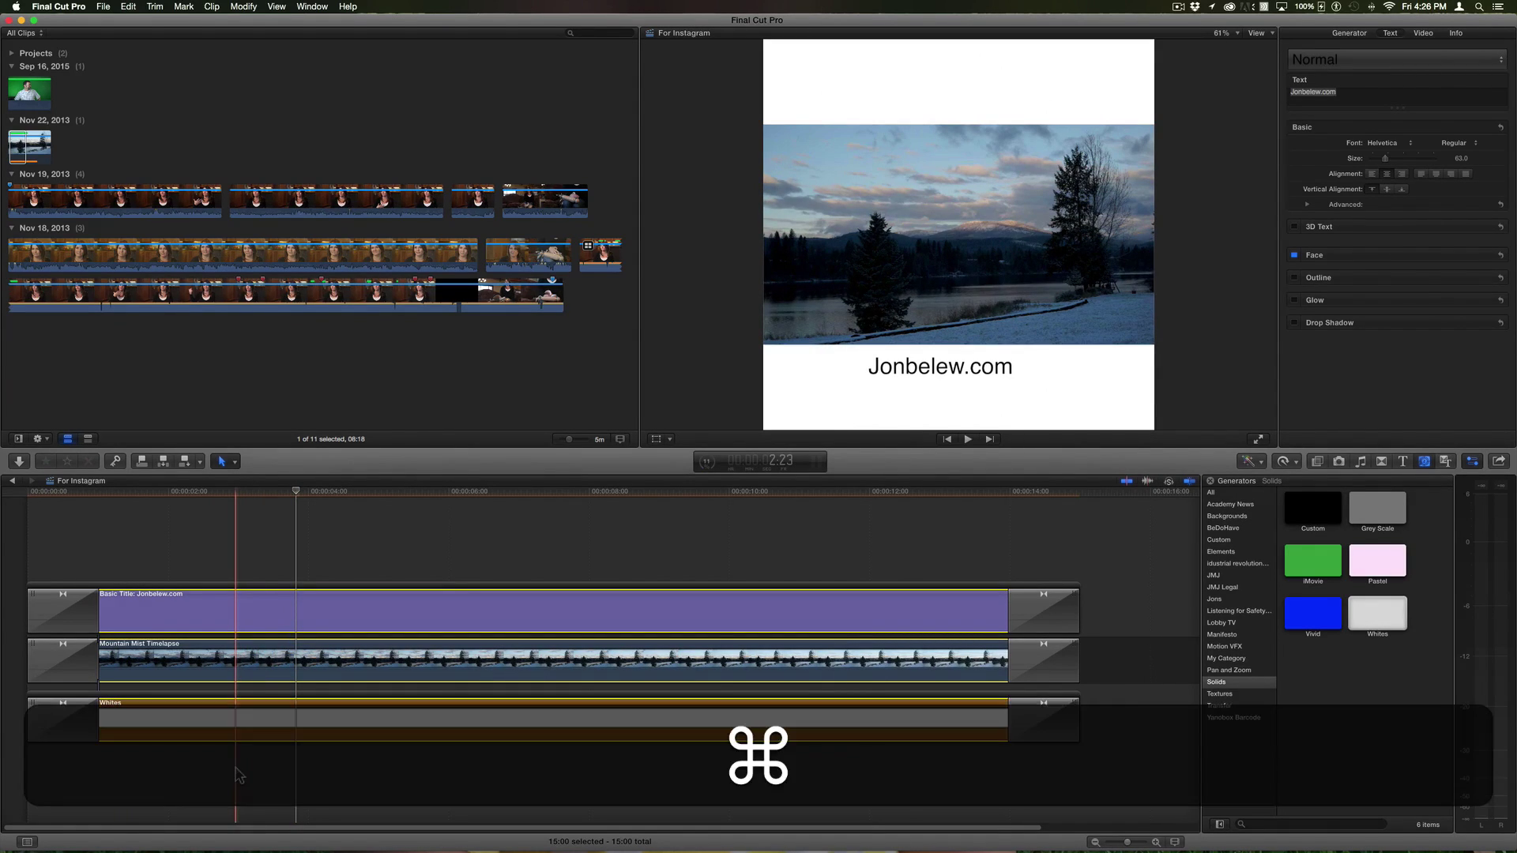
{"action": "key", "text": "super+z"}
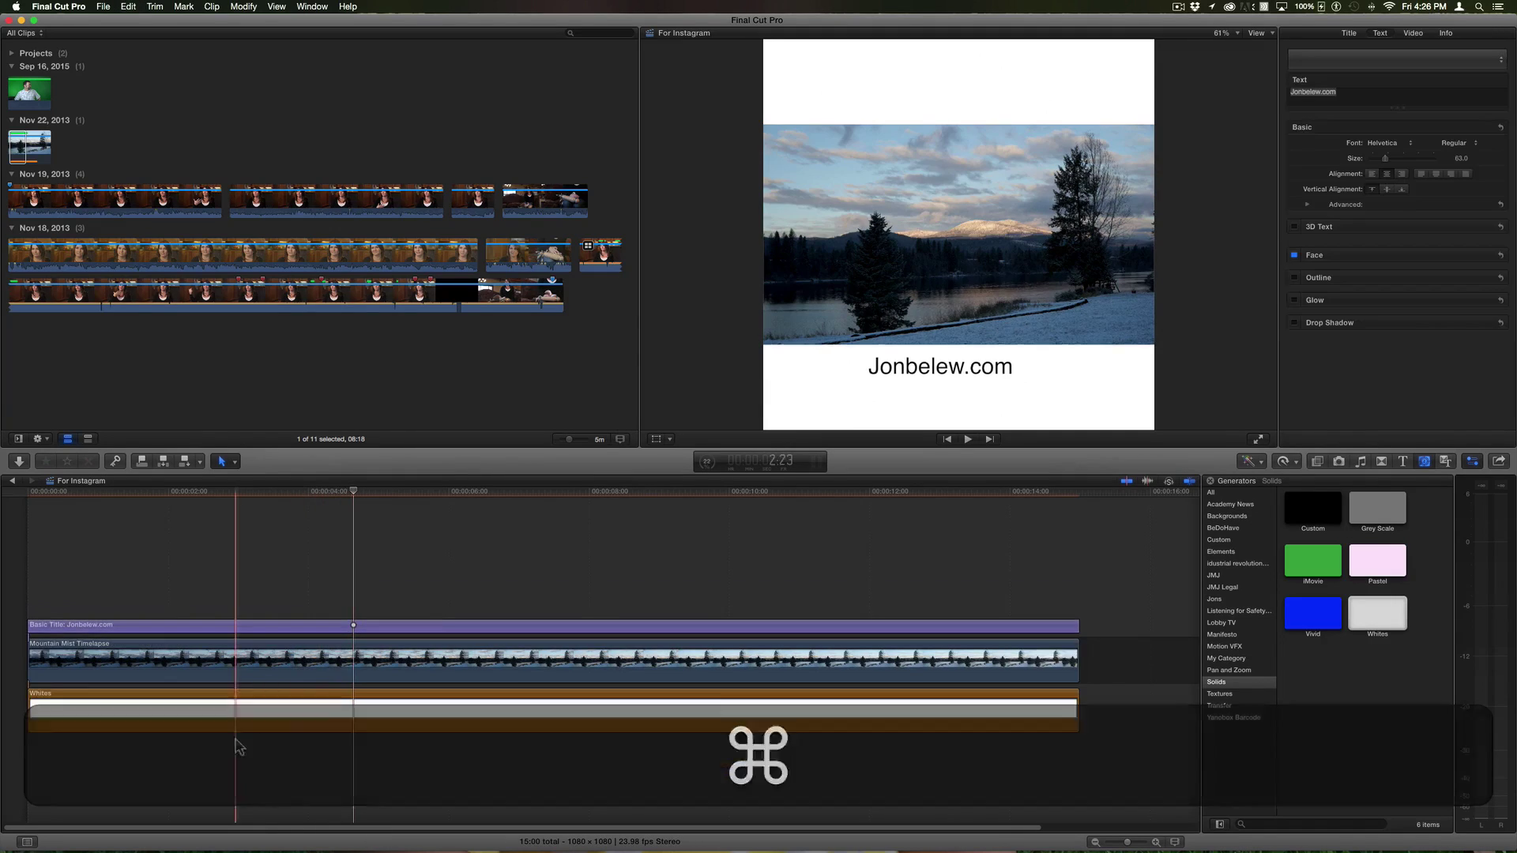
{"action": "left_click_drag", "start_coordinate": [269, 587], "coordinate": [496, 778]}
Create a compound clip with Option-G named 'Compound Clip for Instagram'
{"action": "key", "text": "alt"}
{"action": "key", "text": "alt+g"}
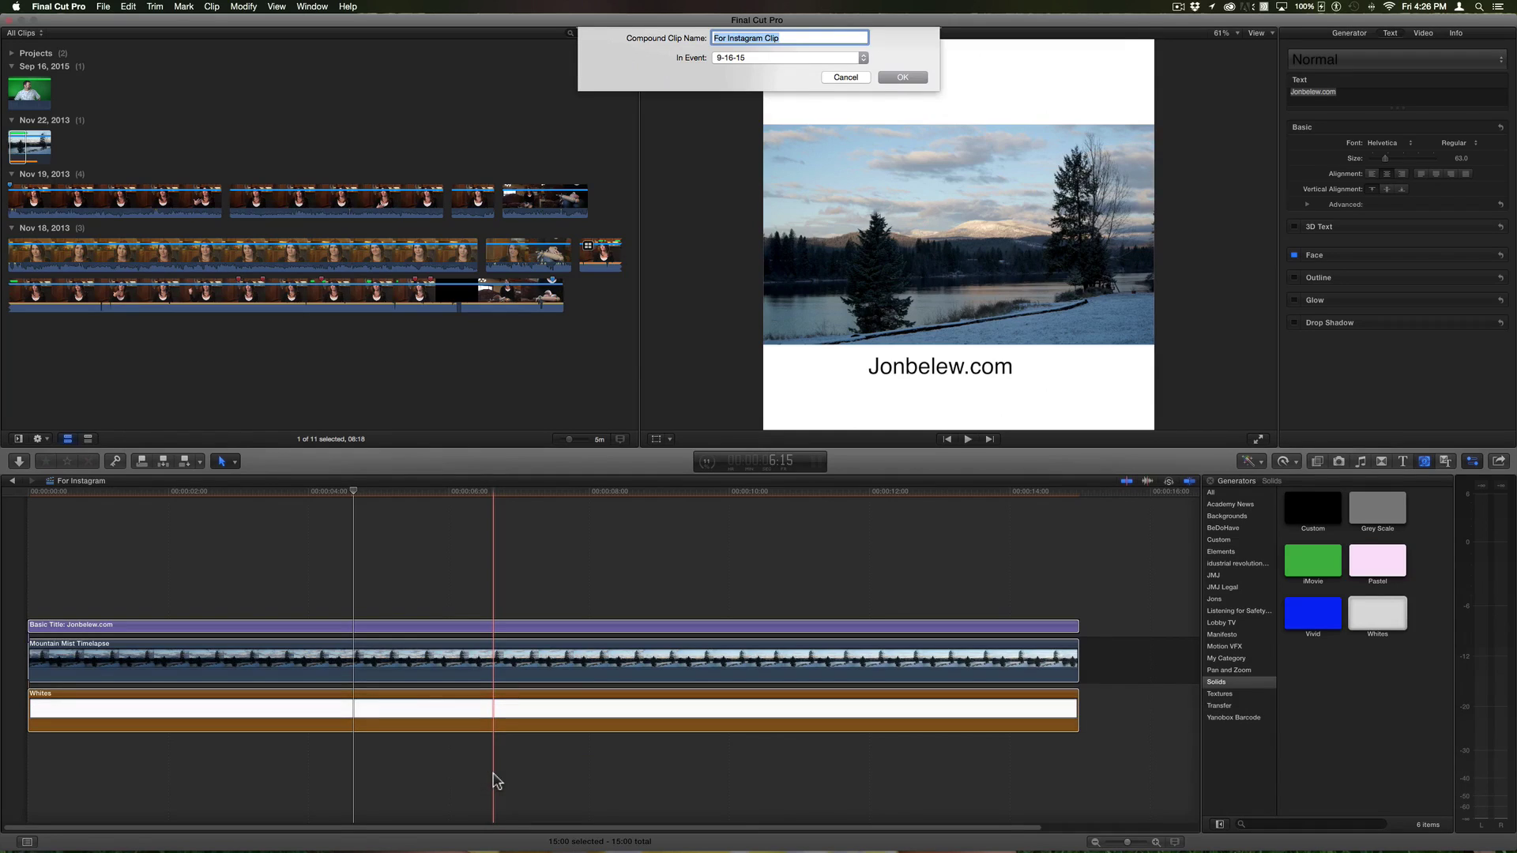
{"action": "key", "text": "shift"}
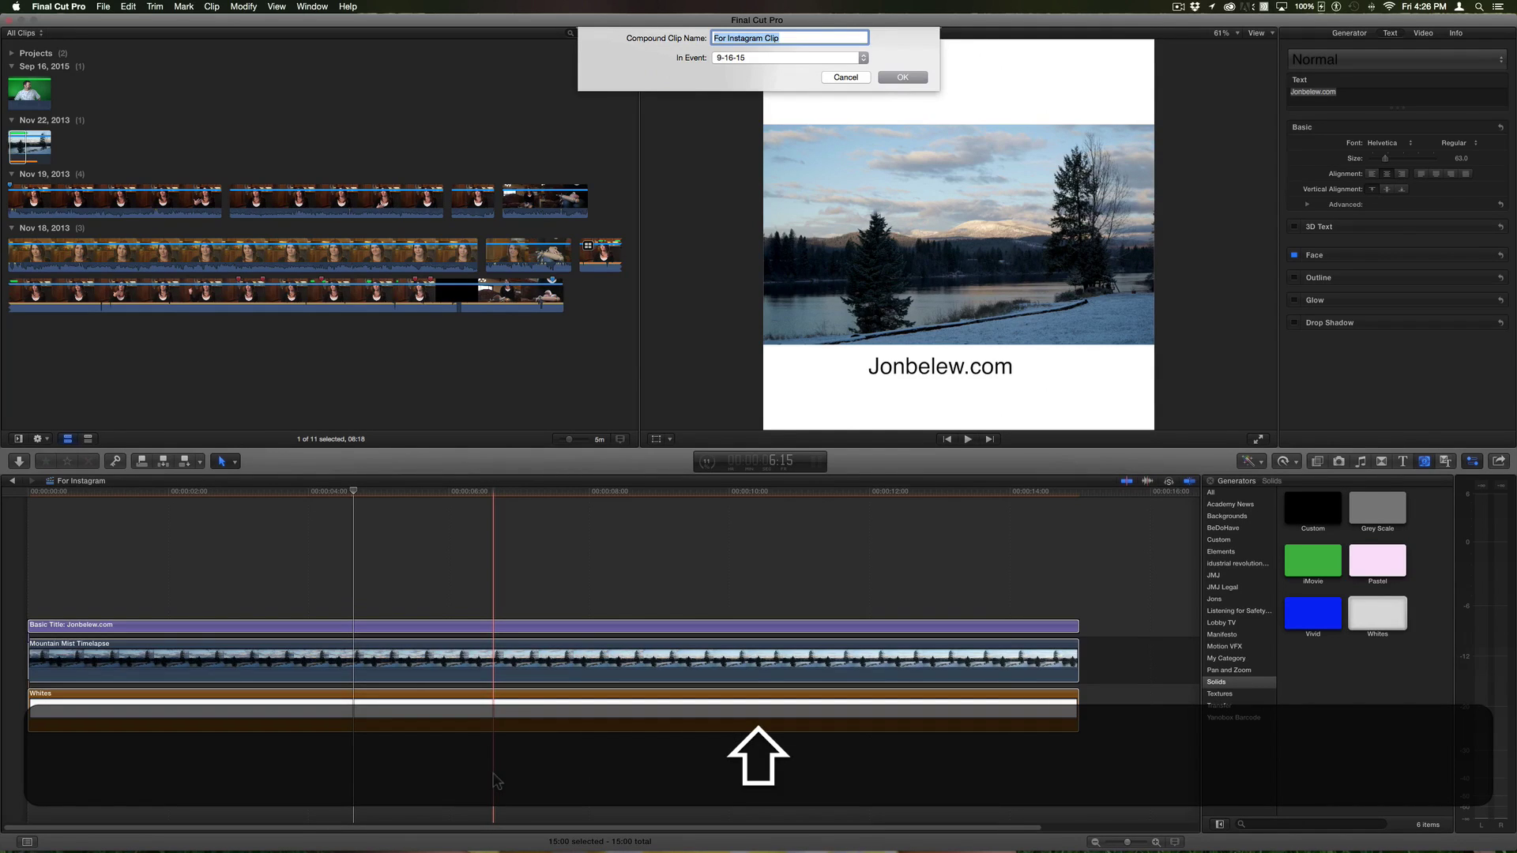
{"action": "key", "text": "Right"}
{"action": "type", "text": "com"}
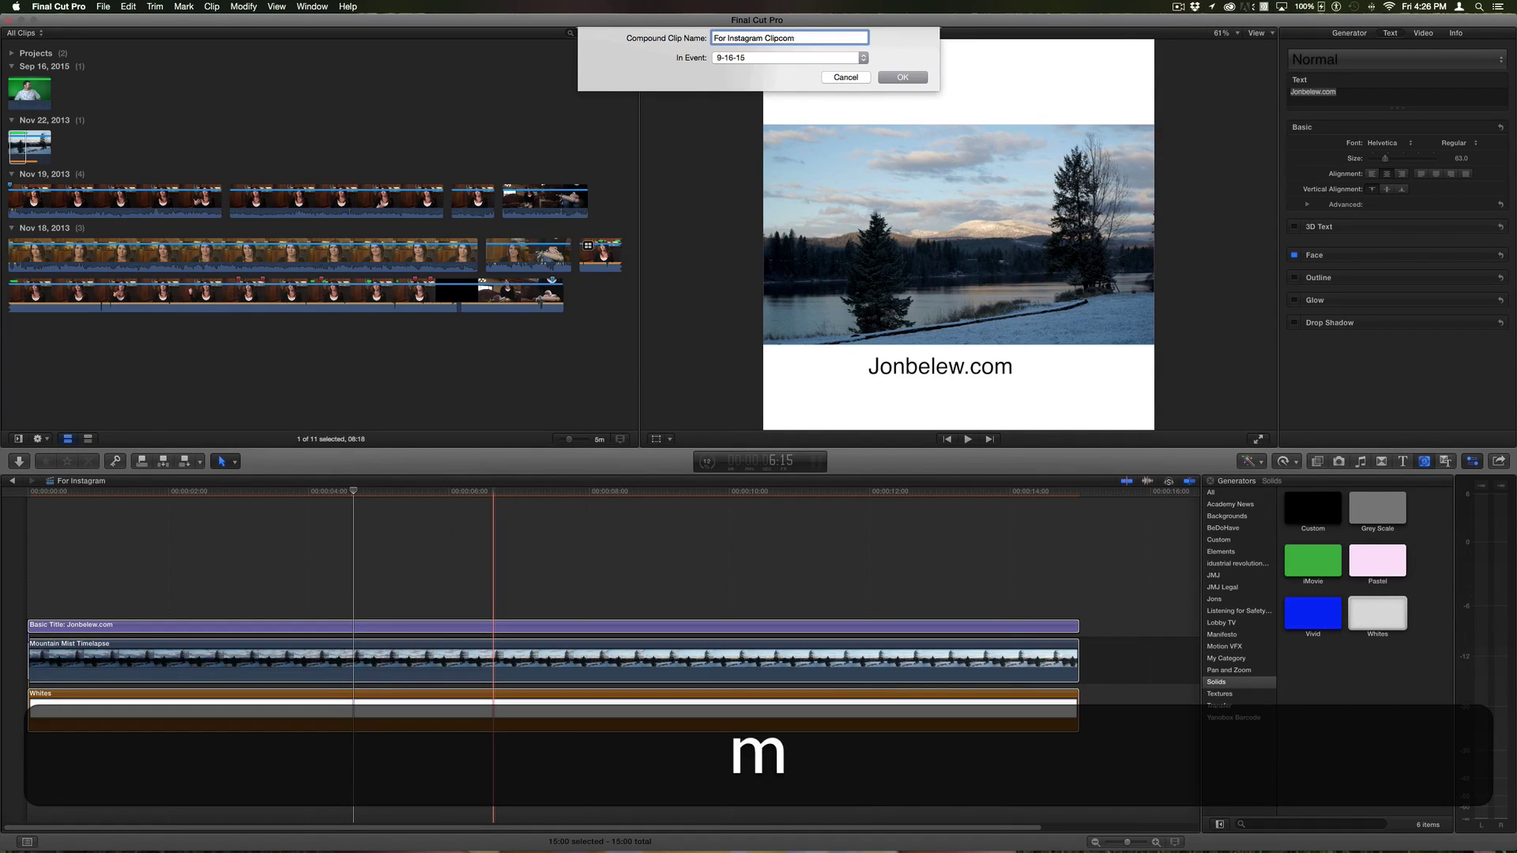
{"action": "type", "text": "ad;adlfkja;dlfkj"}
{"action": "key", "text": "super+a"}
{"action": "type", "text": "Compound Clip for I"}
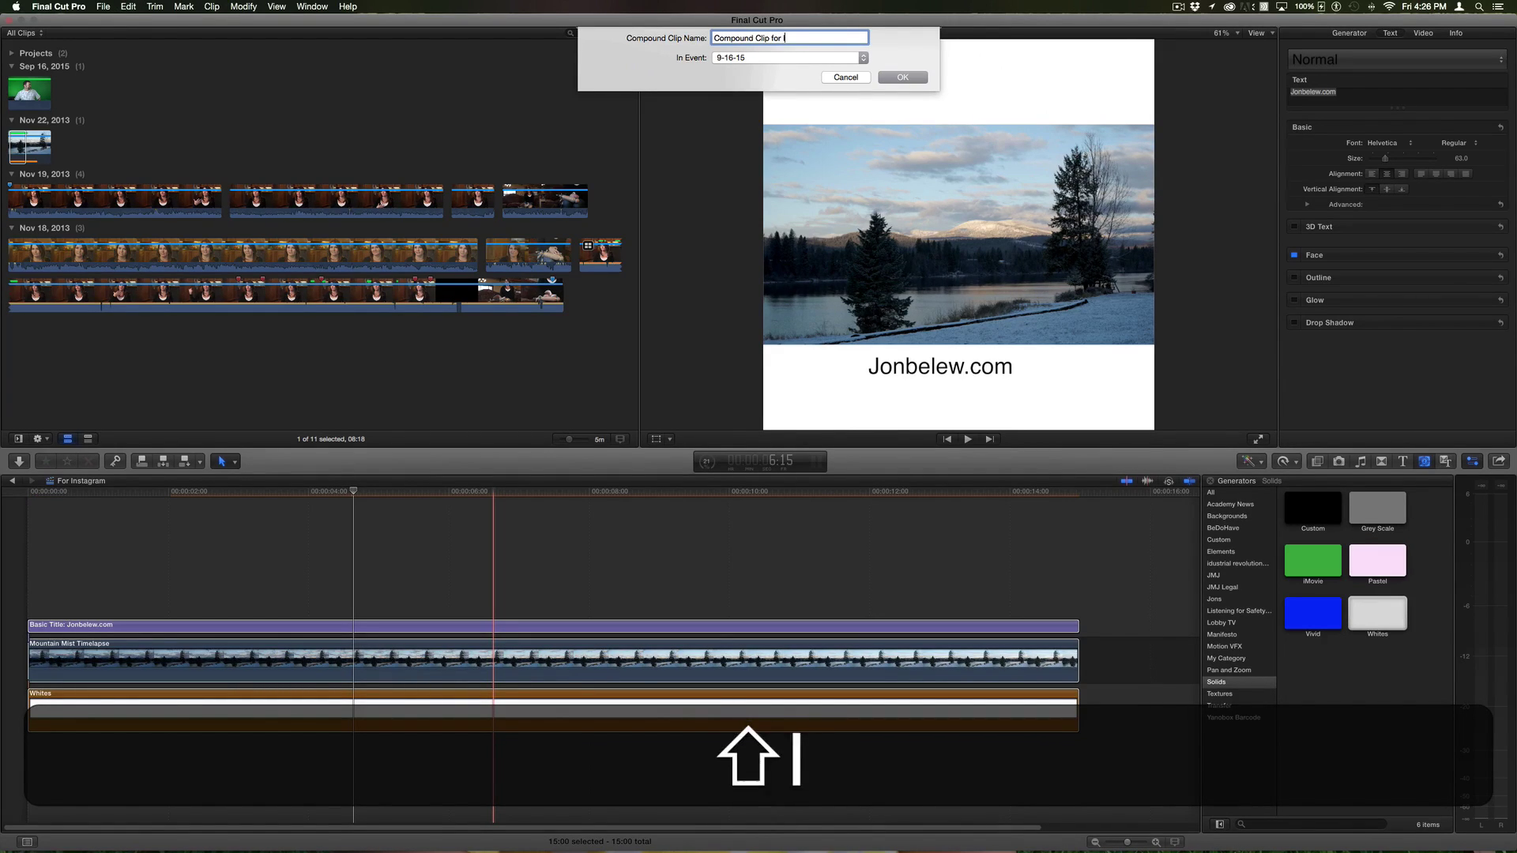
{"action": "type", "text": "nstagrame"}
{"action": "key", "text": "BackSpace"}
{"action": "key", "text": "Return"}
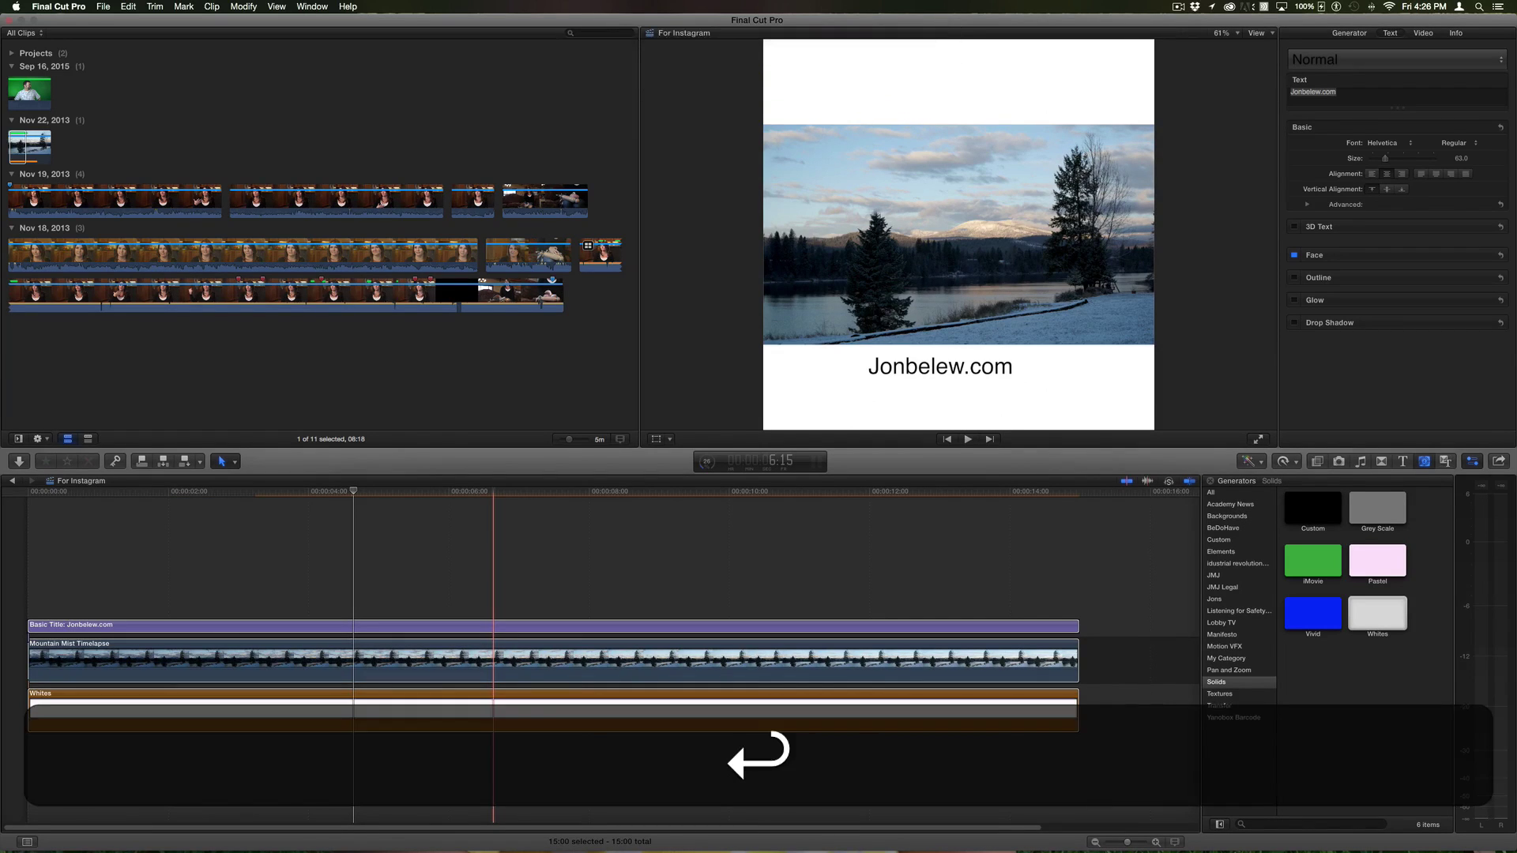
Add cross-dissolves to both ends of the Compound Clip for Instagram and play the project back
{"action": "left_click", "coordinate": [416, 647]}
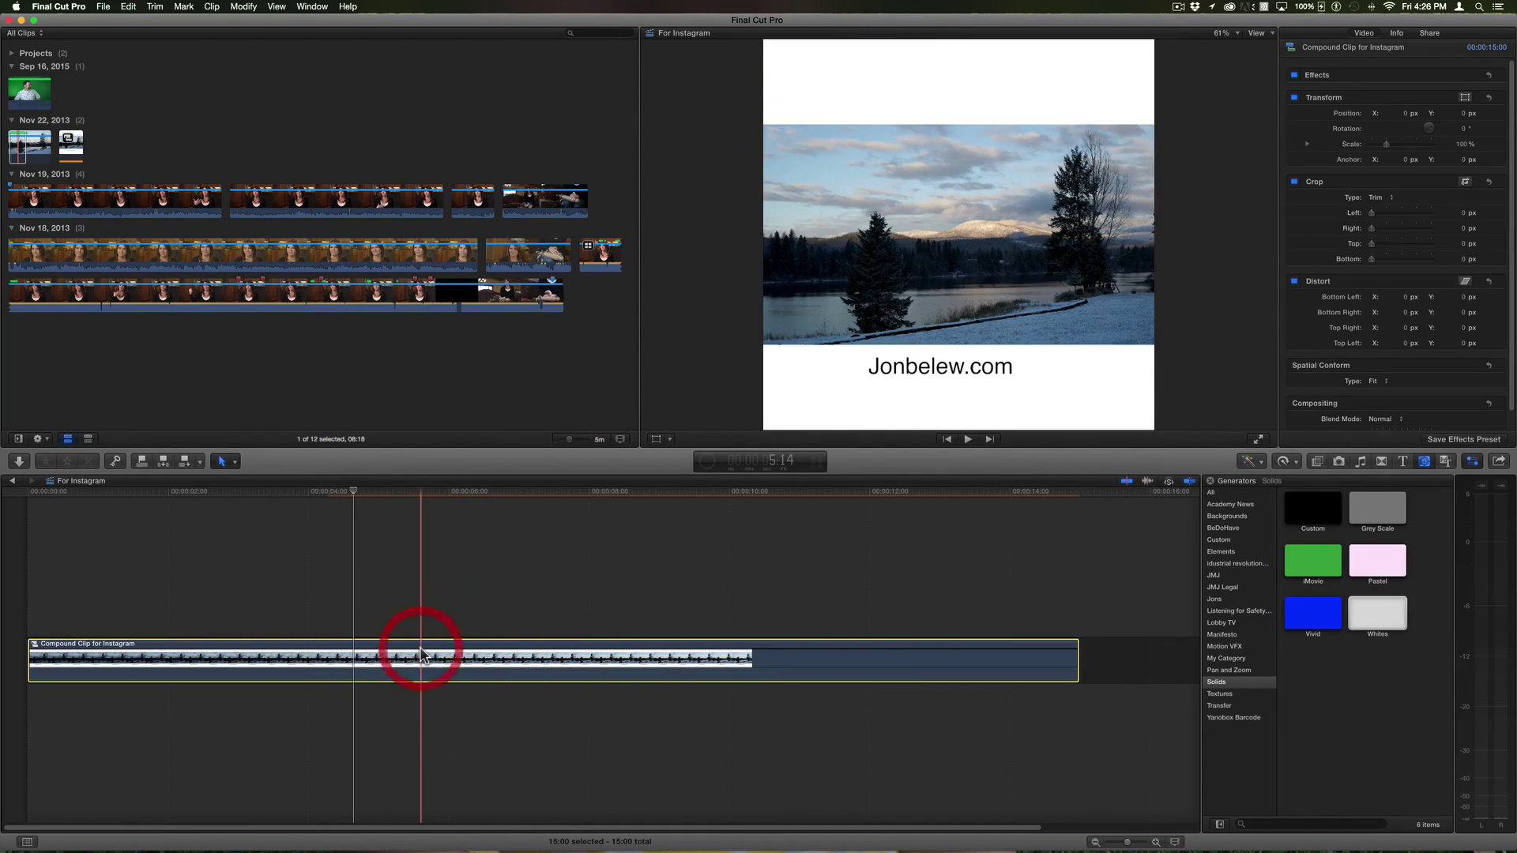
{"action": "key", "text": "super+t"}
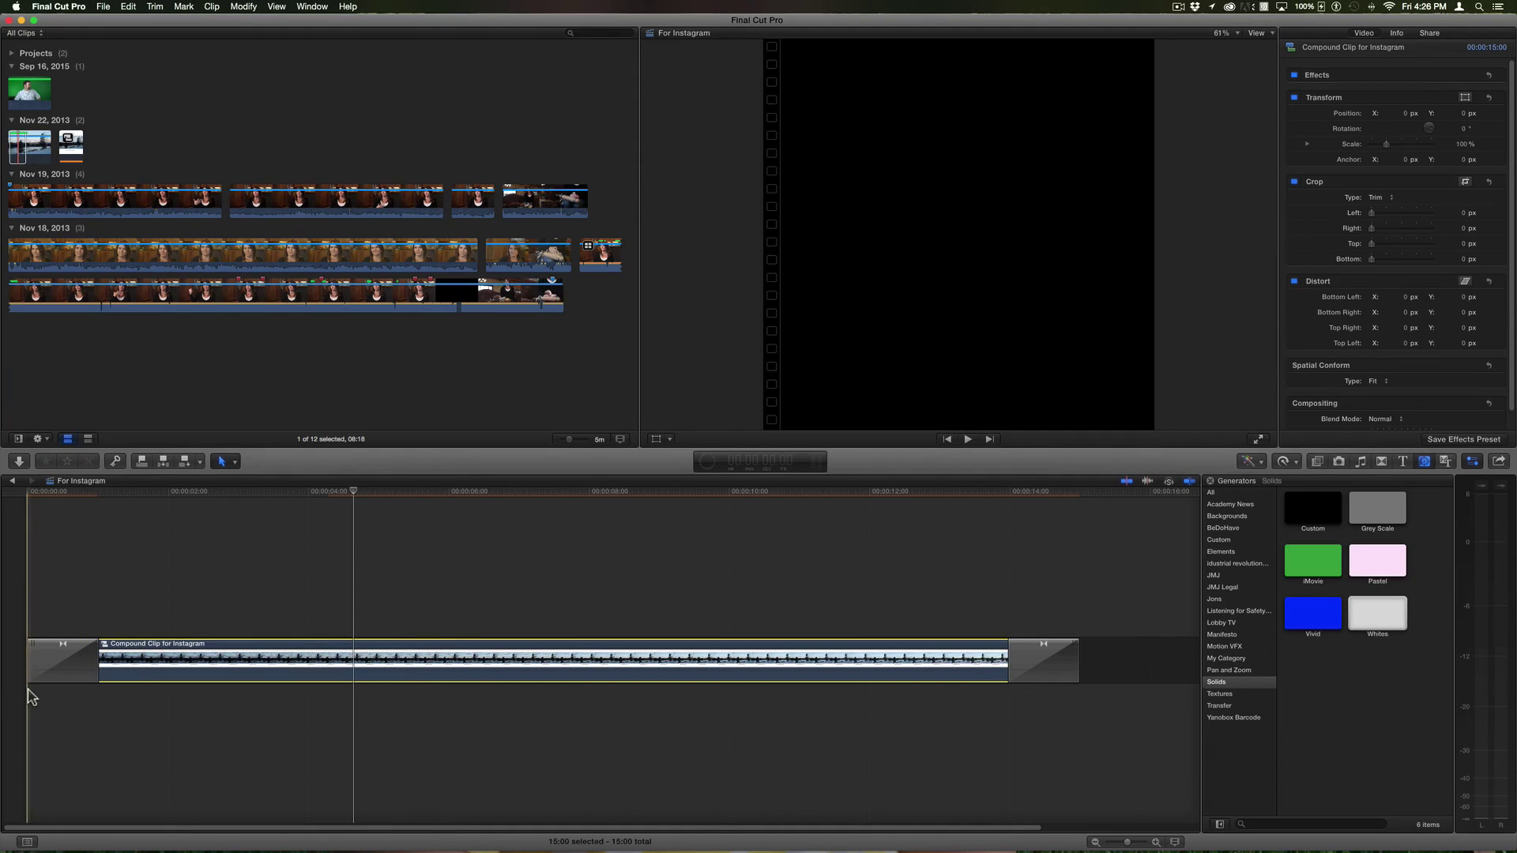
{"action": "key", "text": "space"}
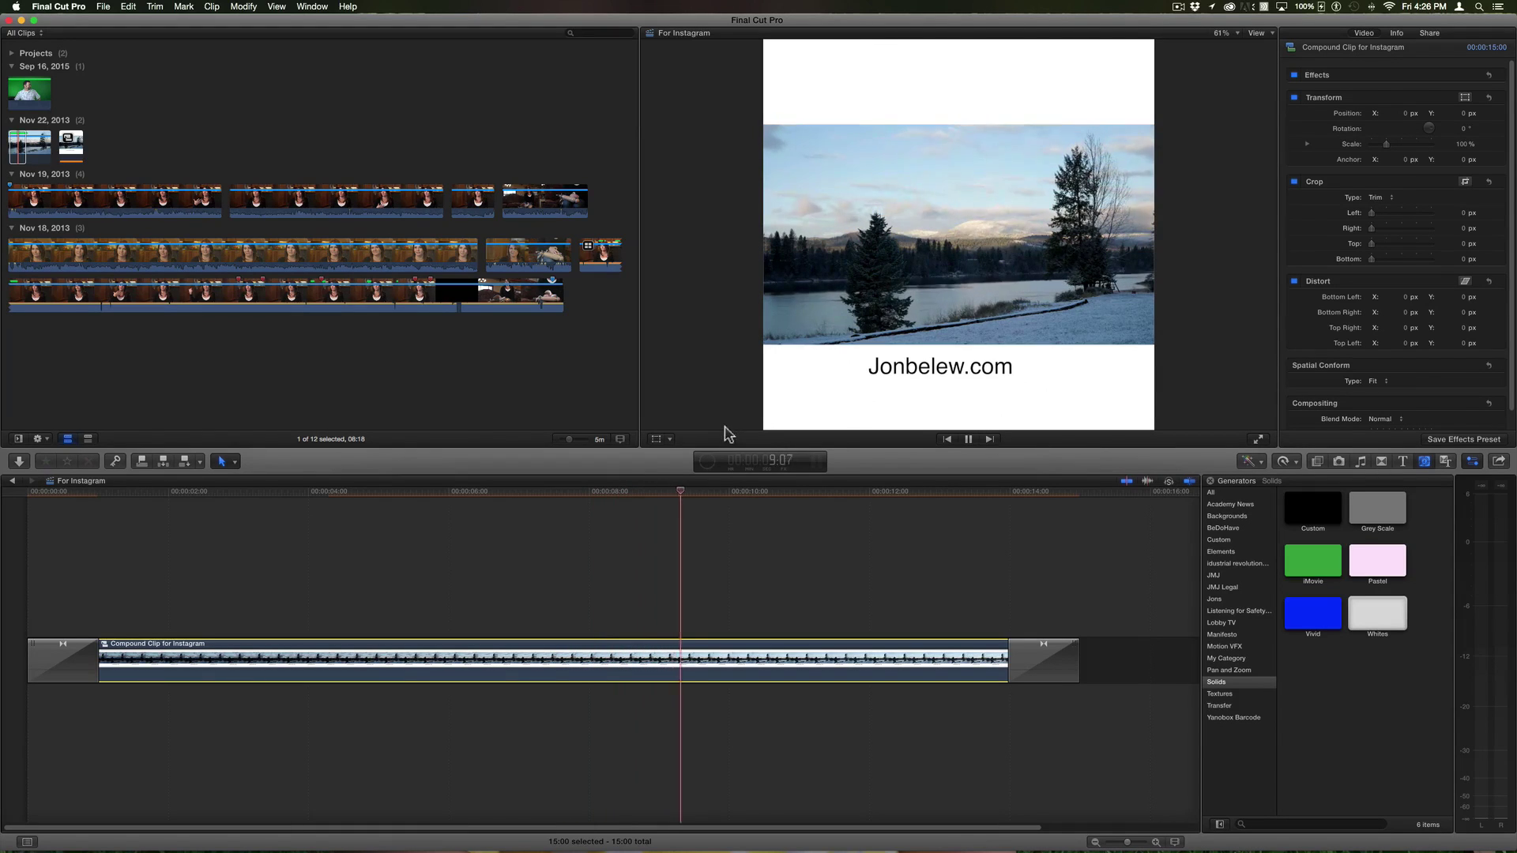
Stop playback, open the compound clip and retime the Mountain Mist Timelapse to 96% speed
{"action": "key", "text": "space"}
{"action": "double_click", "coordinate": [485, 670]}
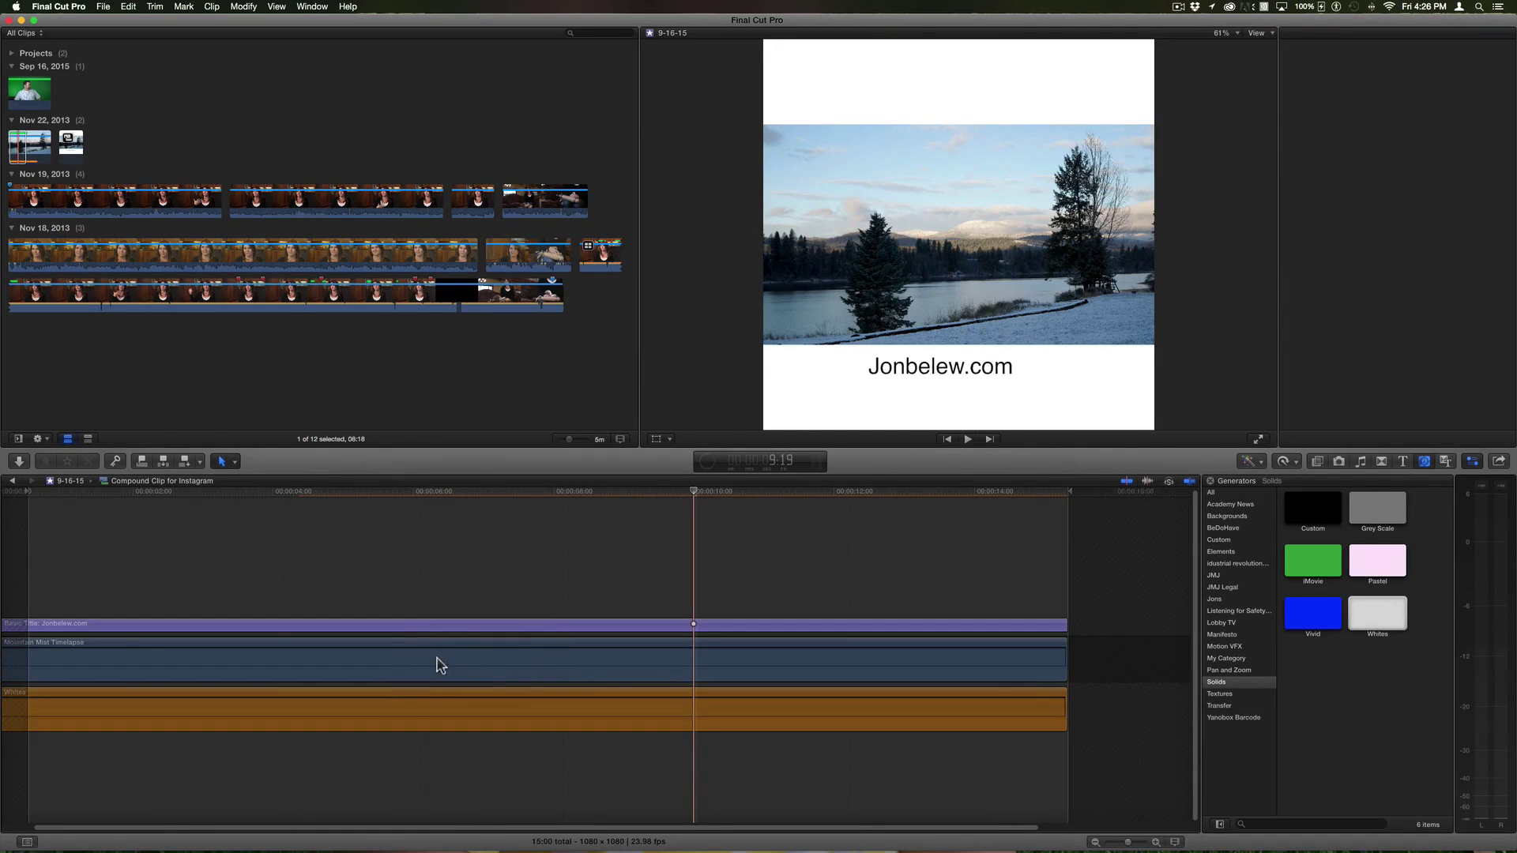
{"action": "left_click", "coordinate": [439, 663]}
{"action": "key", "text": "super+r"}
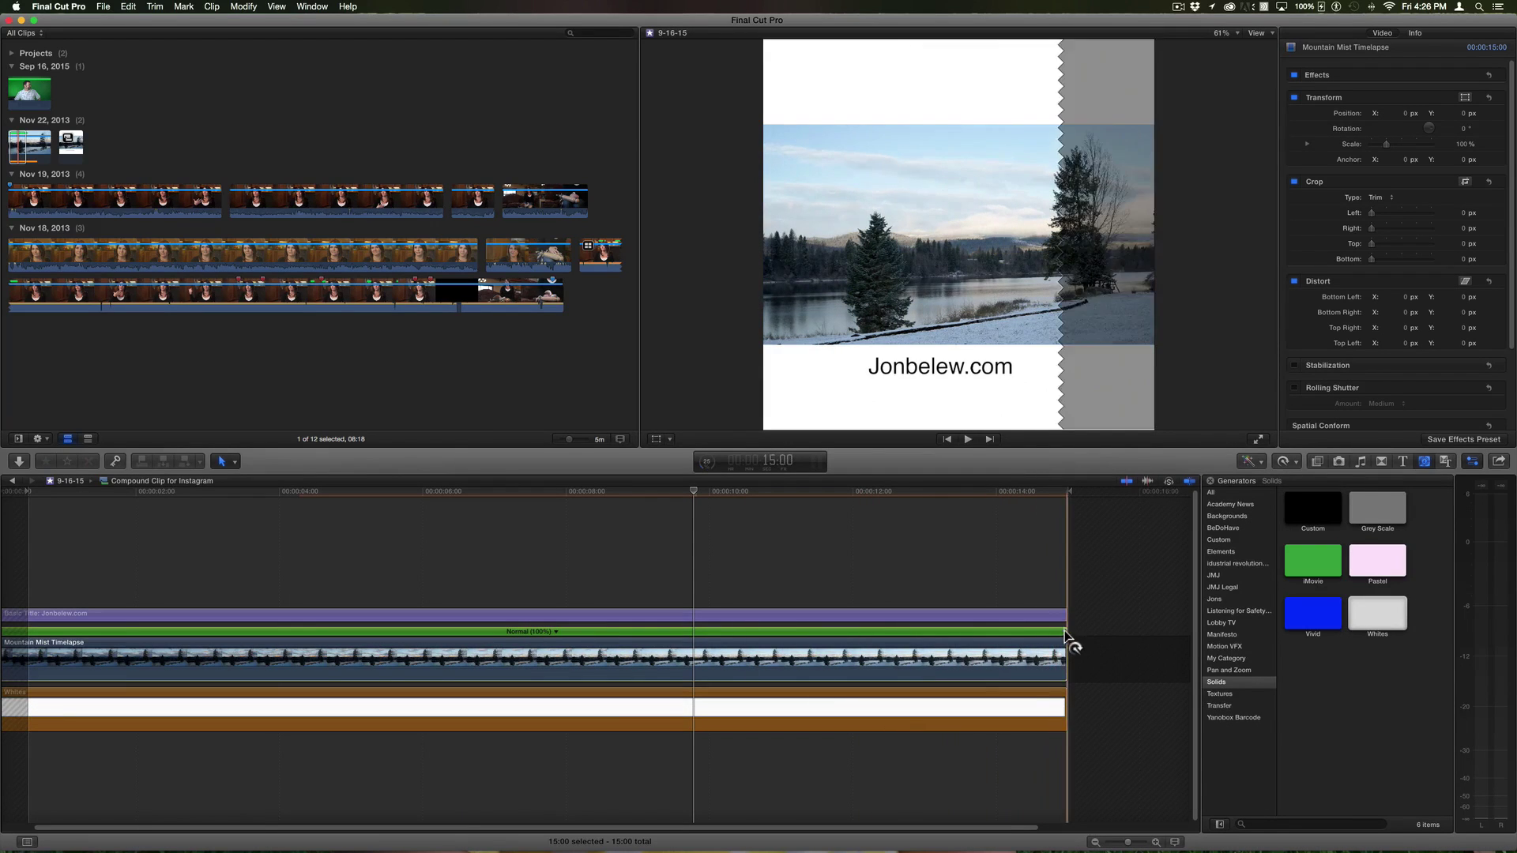
{"action": "left_click_drag", "start_coordinate": [1068, 632], "coordinate": [1116, 635]}
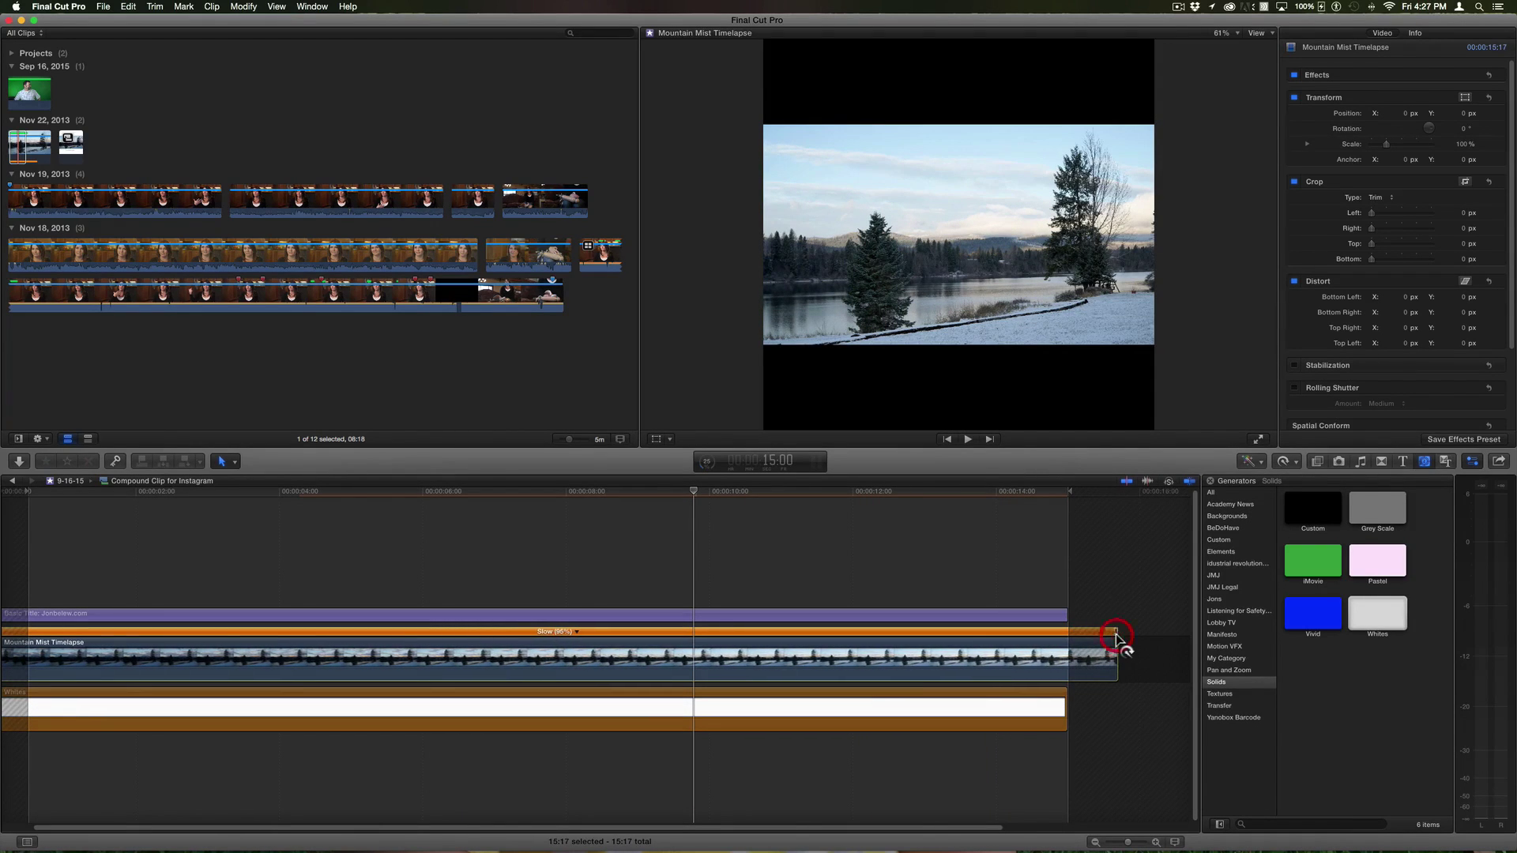
Set the timelapse's retiming video quality to Optical Flow
{"action": "left_click", "coordinate": [956, 643]}
{"action": "left_click", "coordinate": [1284, 461]}
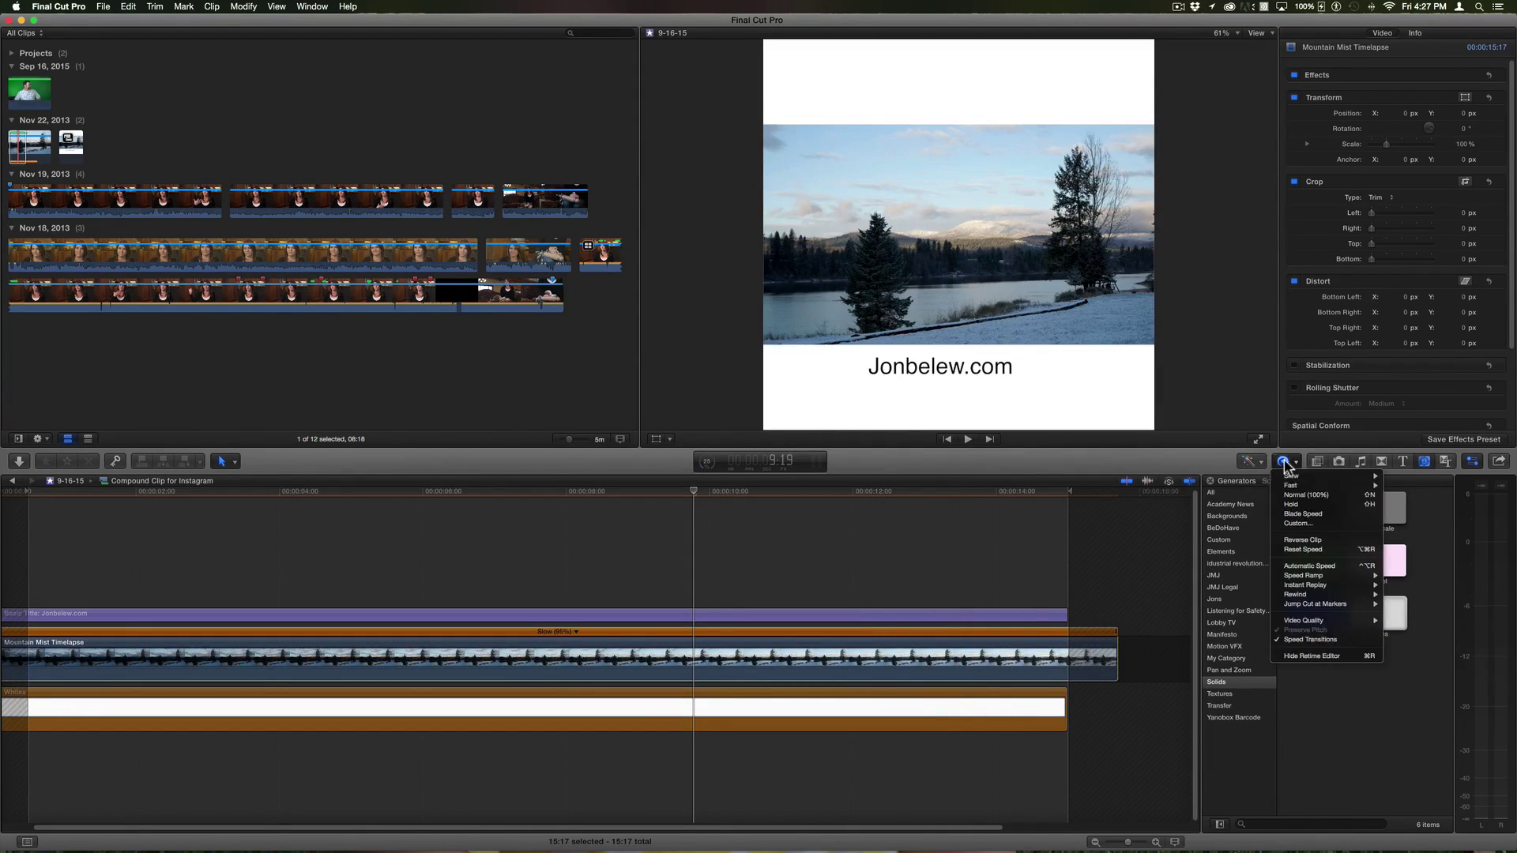
{"action": "mouse_move", "coordinate": [1346, 623]}
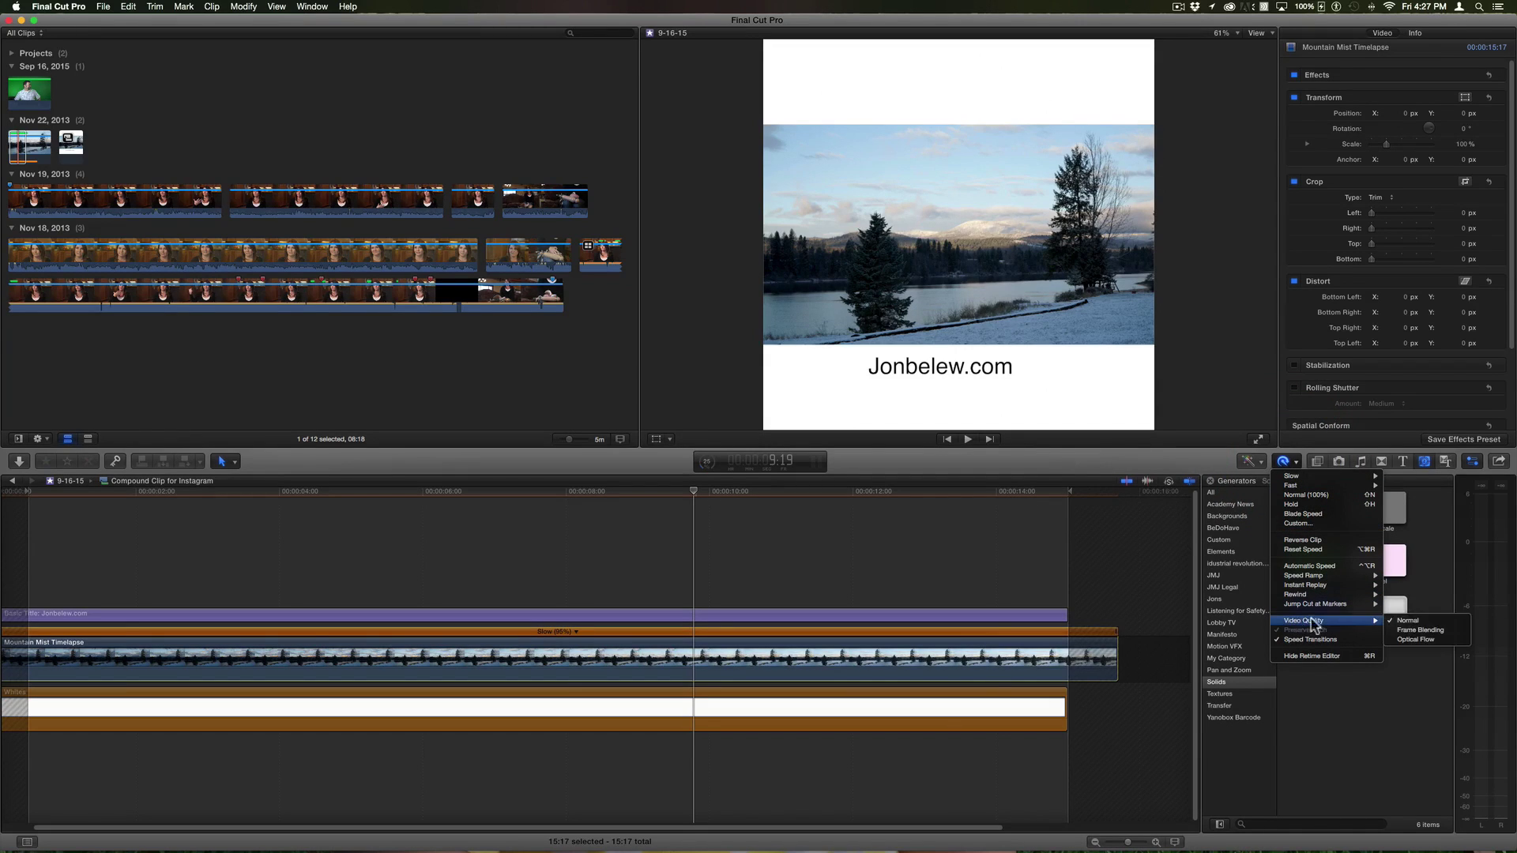
{"action": "left_click", "coordinate": [1441, 640]}
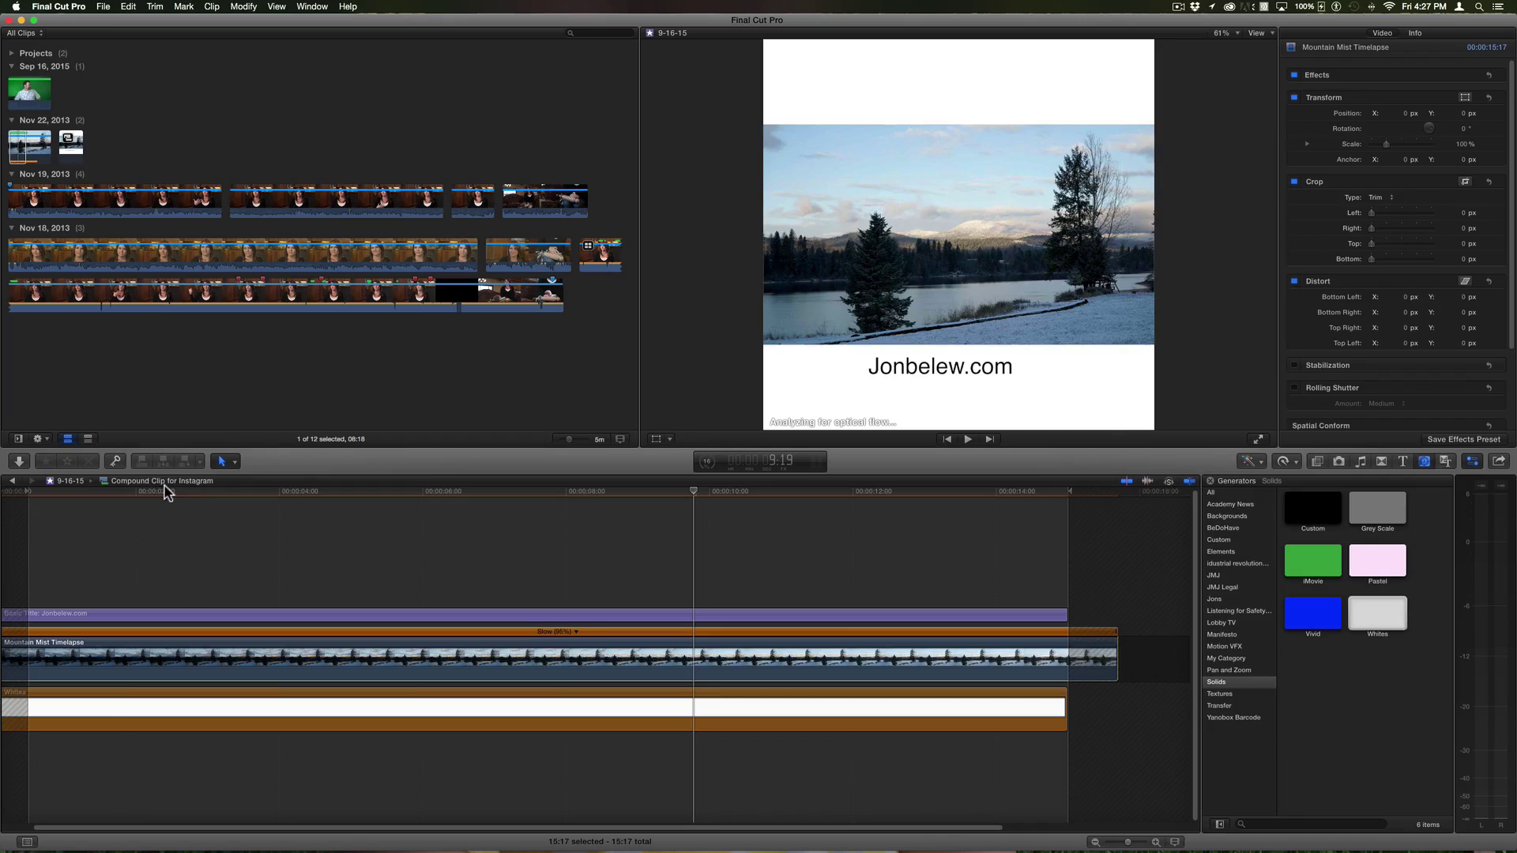
Go back up to the For Instagram project, glance at Share destinations, then switch to Compressor
{"action": "left_click", "coordinate": [13, 481]}
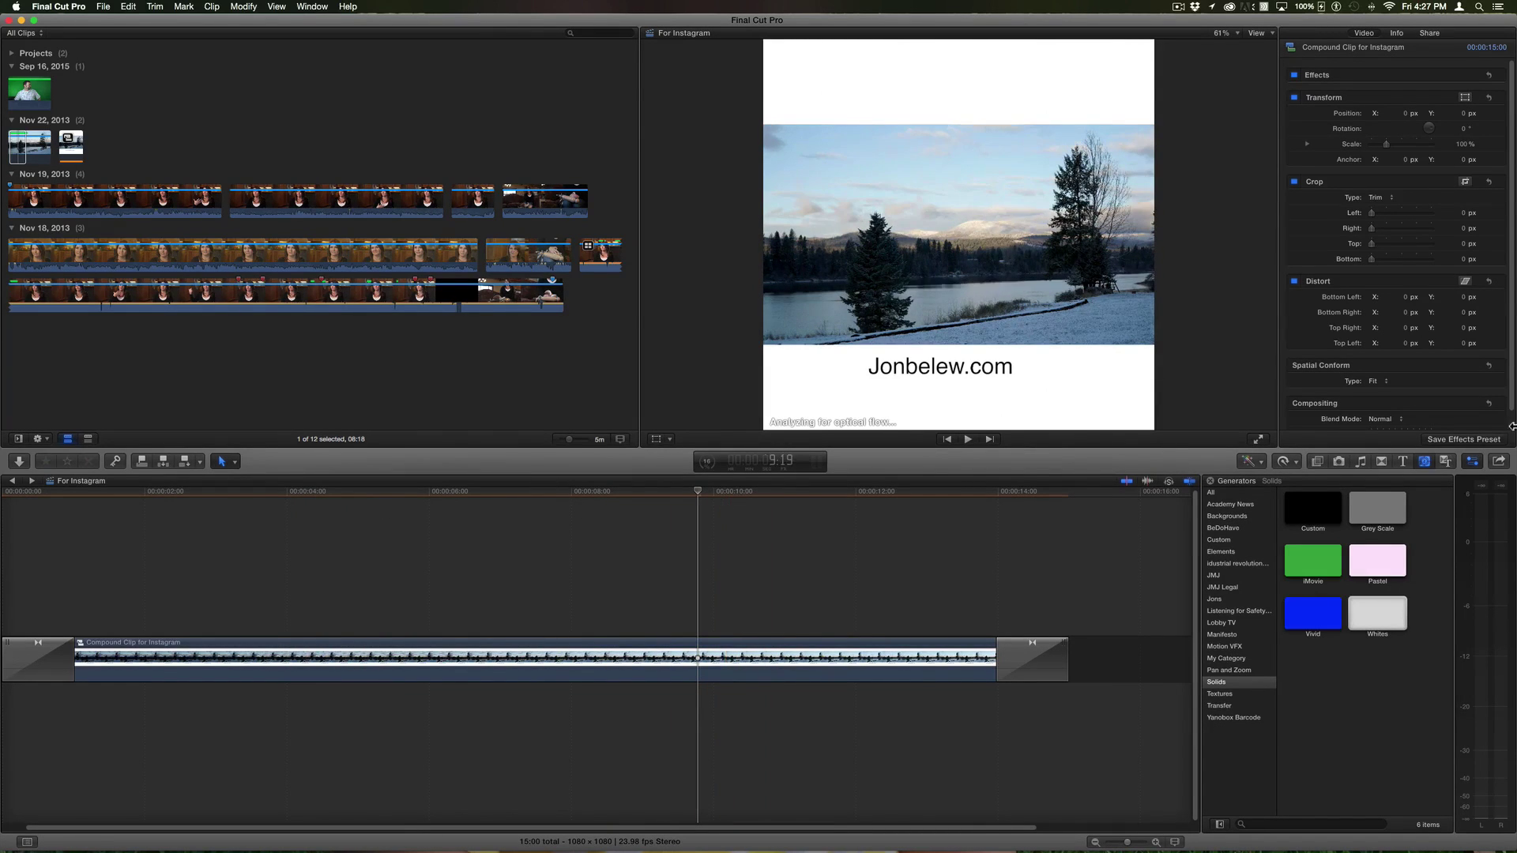
{"action": "left_click", "coordinate": [1499, 463]}
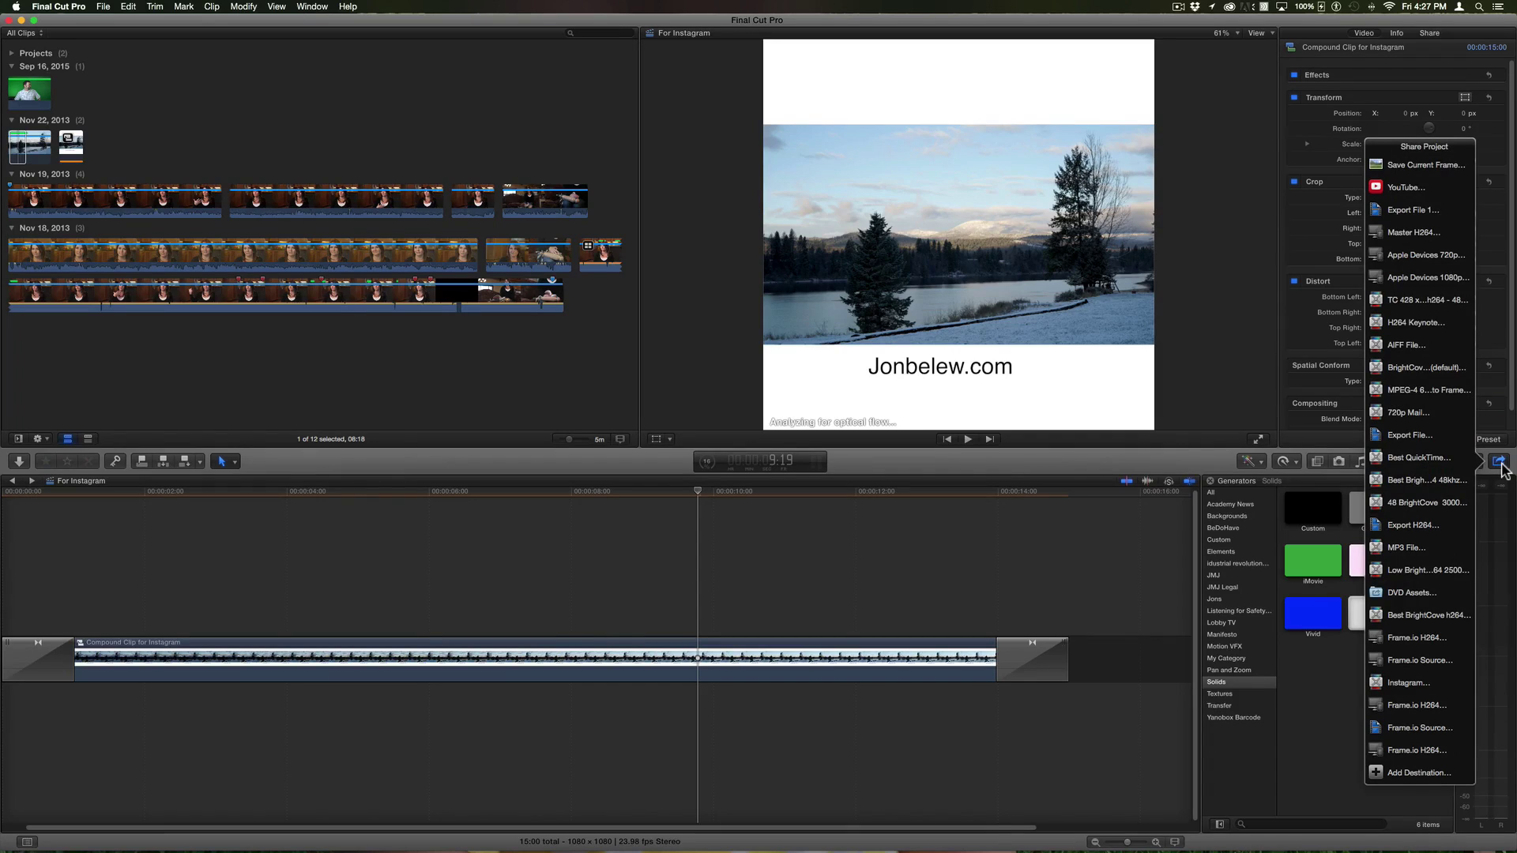
{"action": "left_click", "coordinate": [1414, 684]}
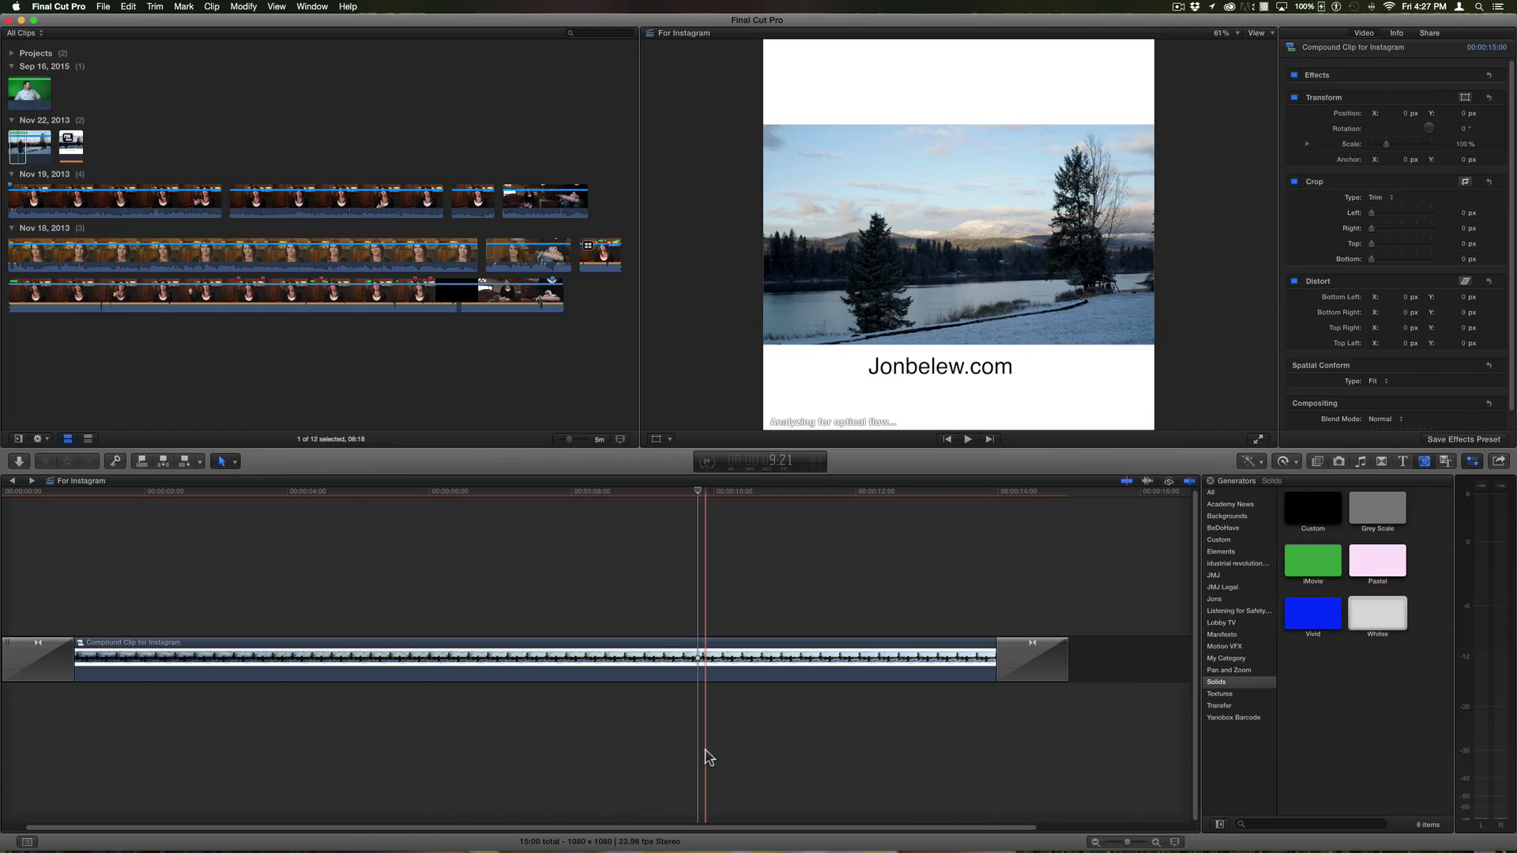
{"action": "key", "text": "super+Tab"}
{"action": "key", "text": "super+Tab"}
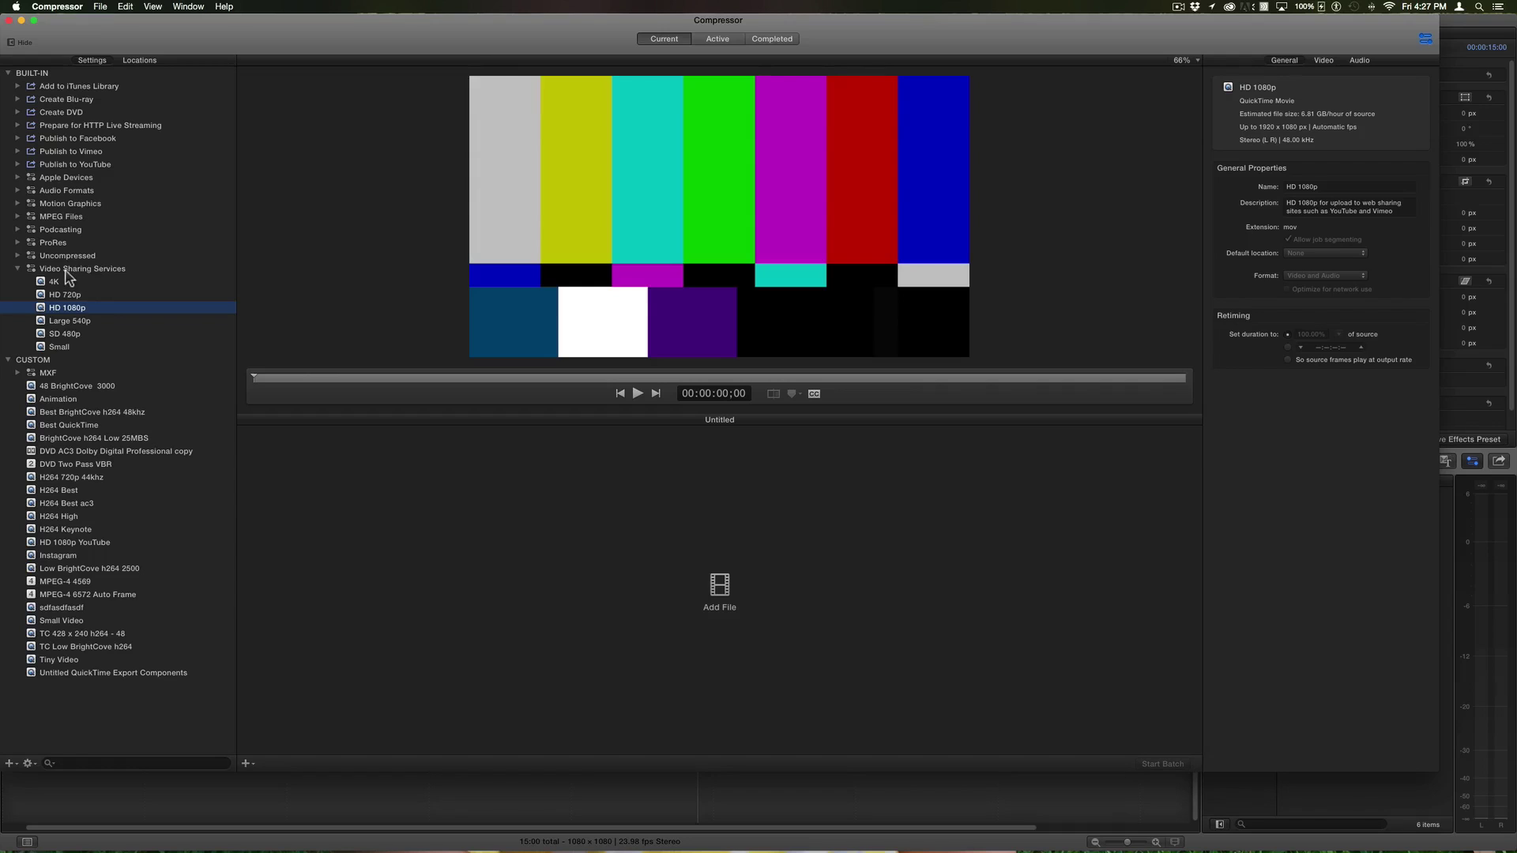
Duplicate the HD 1080p preset, rename it 'Instagraasdfasdfasdf', then delete that test copy
{"action": "right_click", "coordinate": [45, 316]}
{"action": "left_click", "coordinate": [59, 316]}
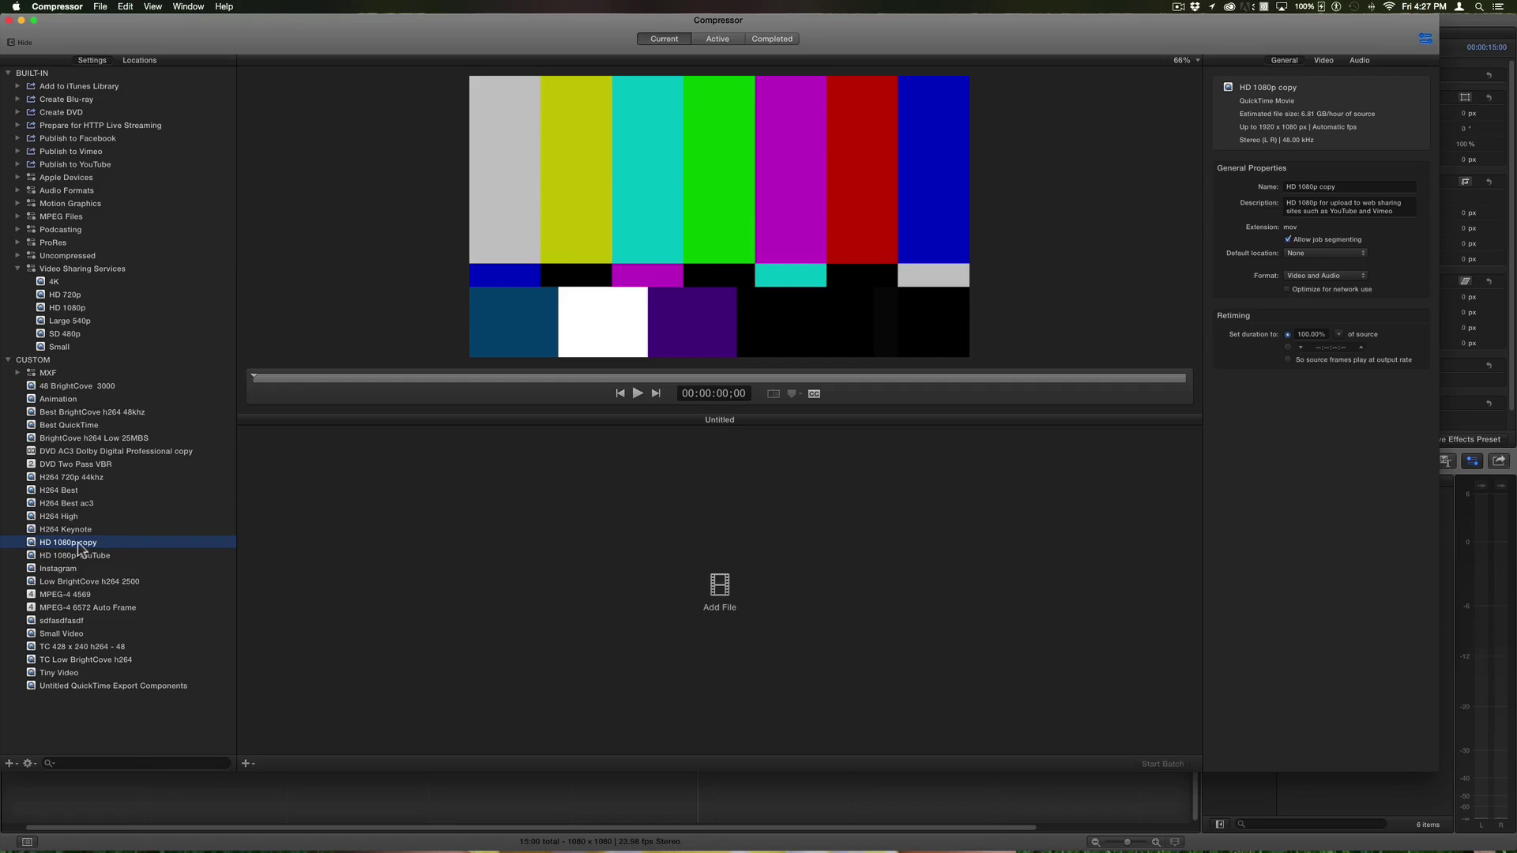
{"action": "left_click", "coordinate": [55, 545]}
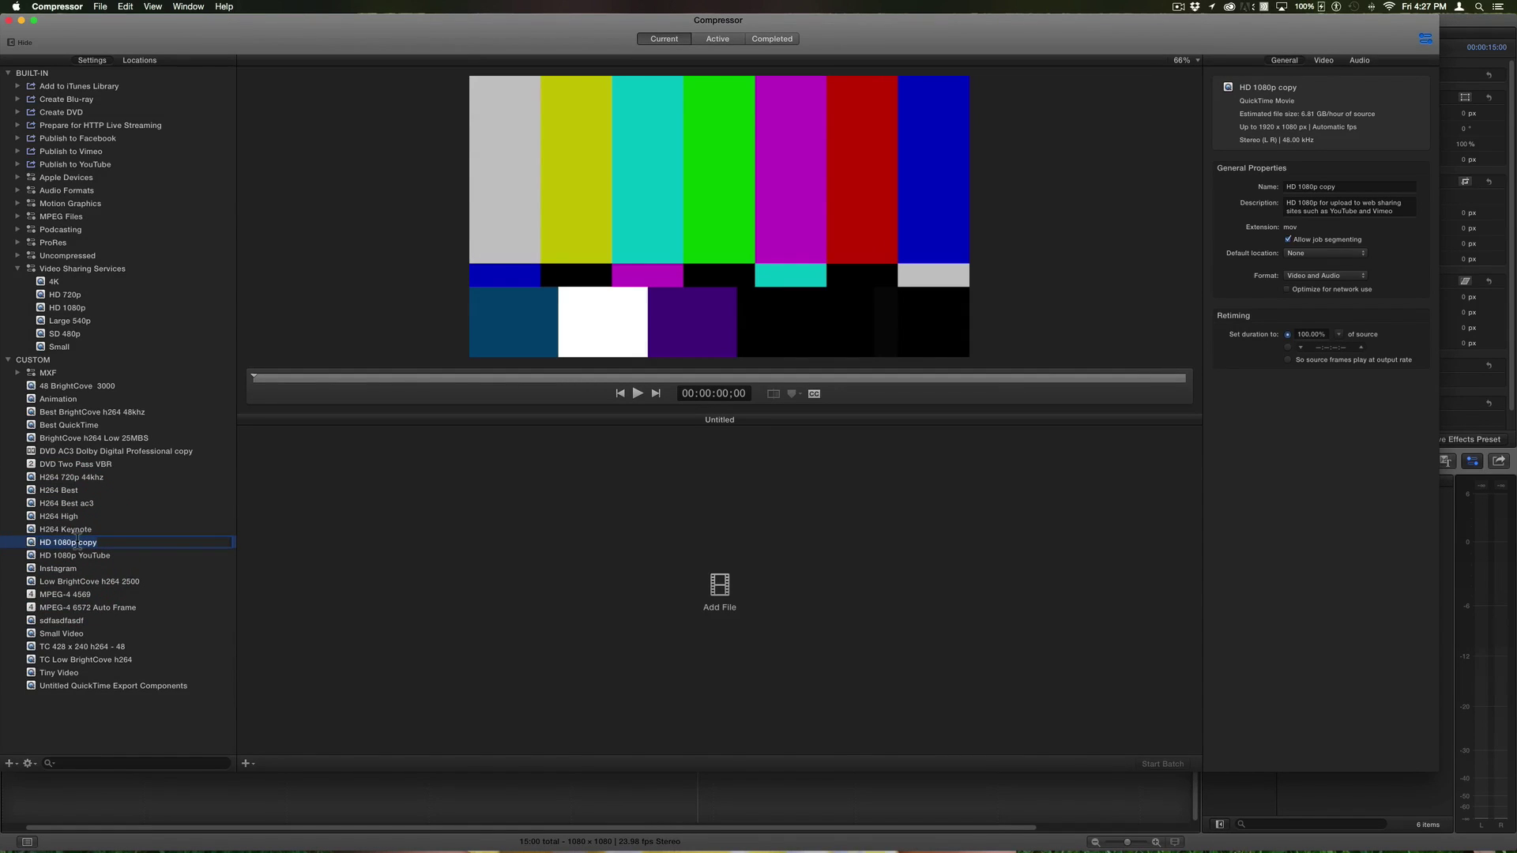
{"action": "type", "text": "Insta"}
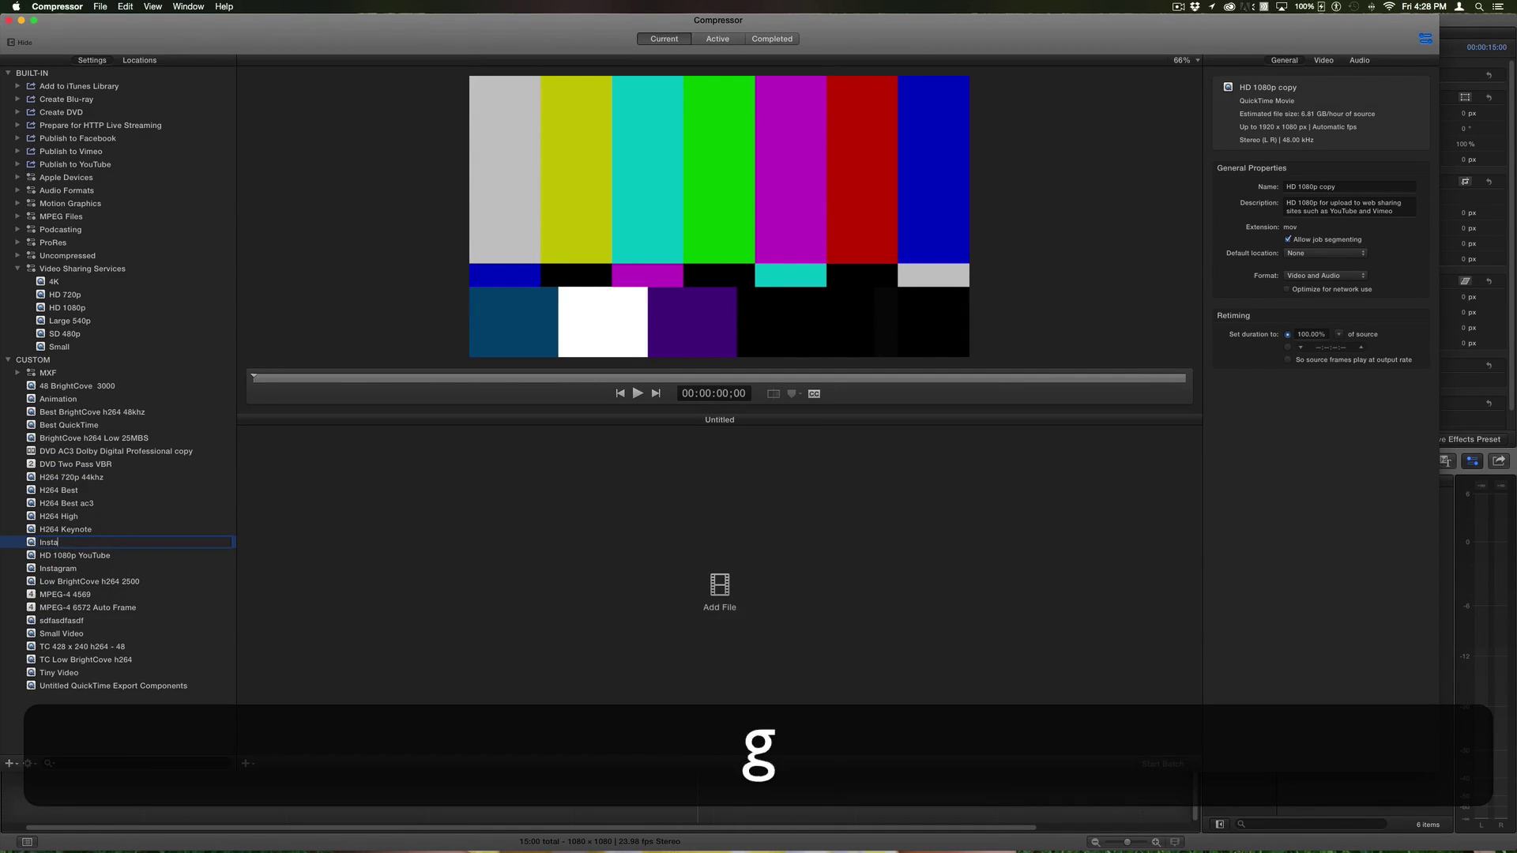
{"action": "type", "text": "graasdfasdfasdf"}
{"action": "key", "text": "Return"}
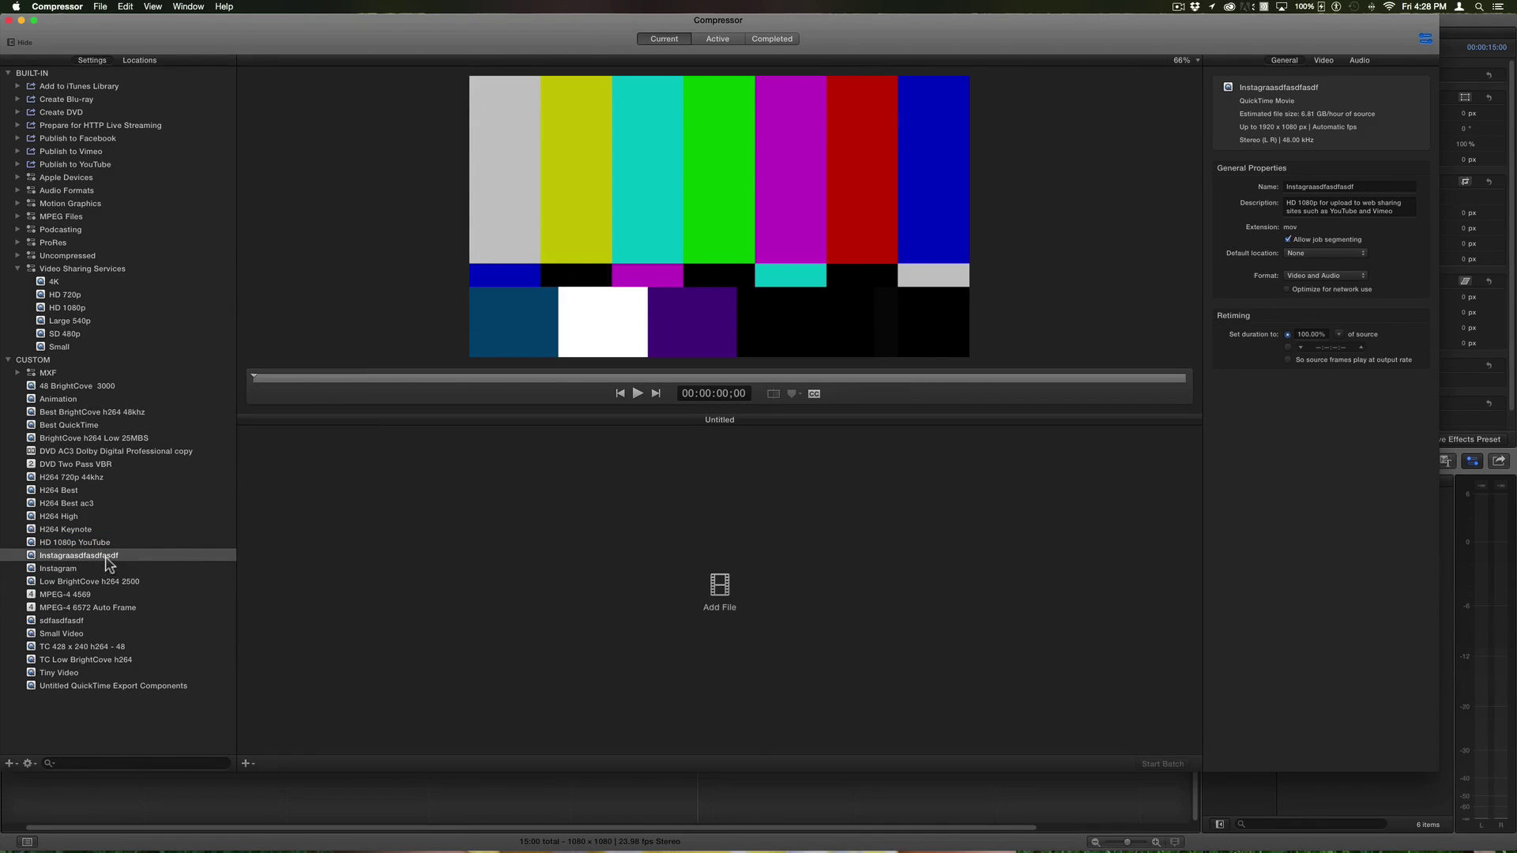
{"action": "key", "text": "BackSpace"}
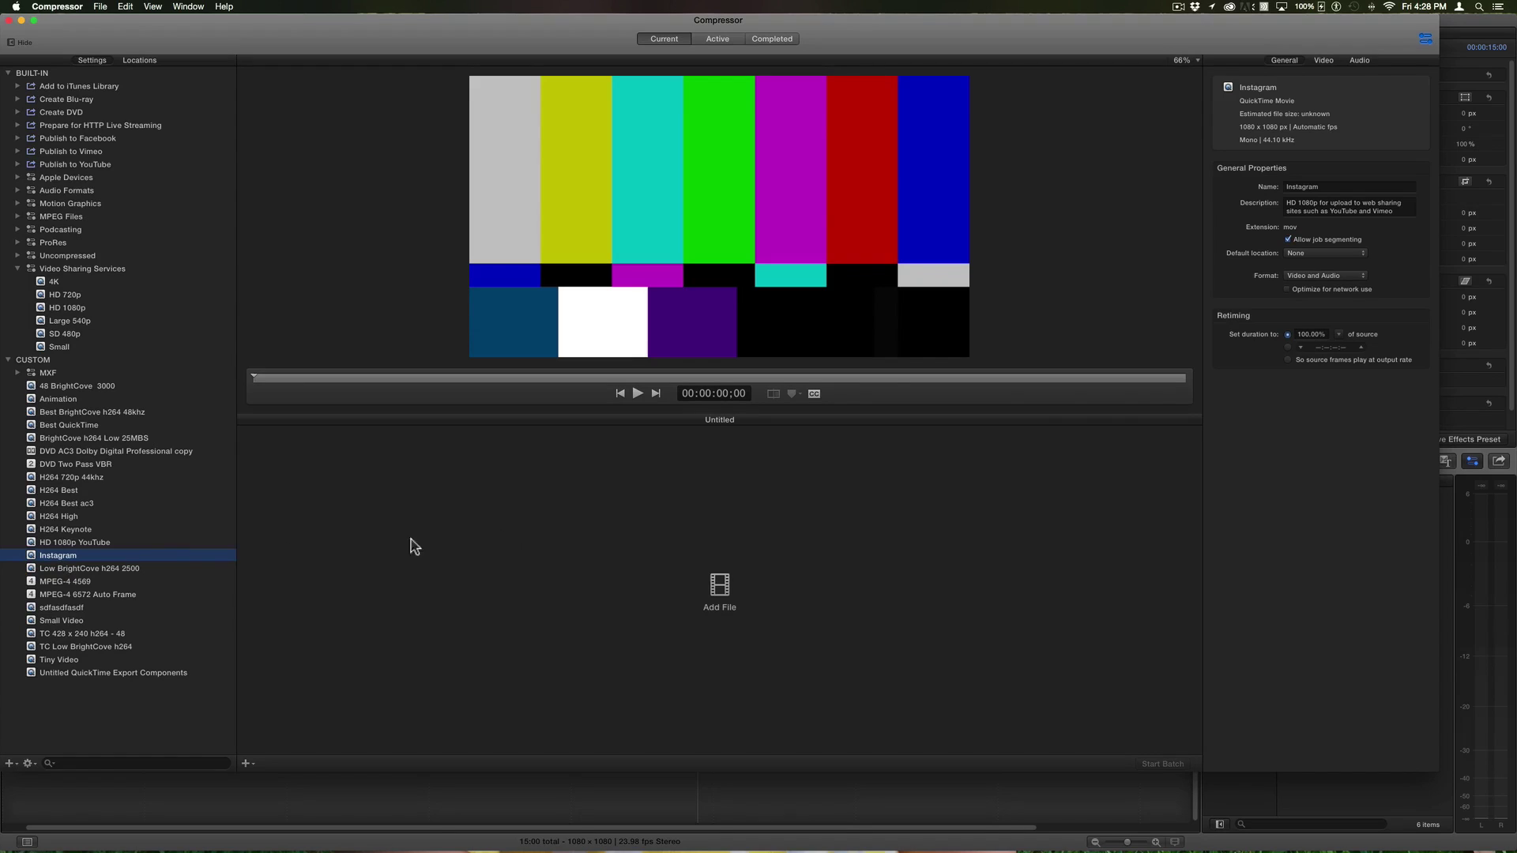
Check the Instagram preset's Video settings and keep H.264 compression quality at Best
{"action": "left_click", "coordinate": [1325, 61]}
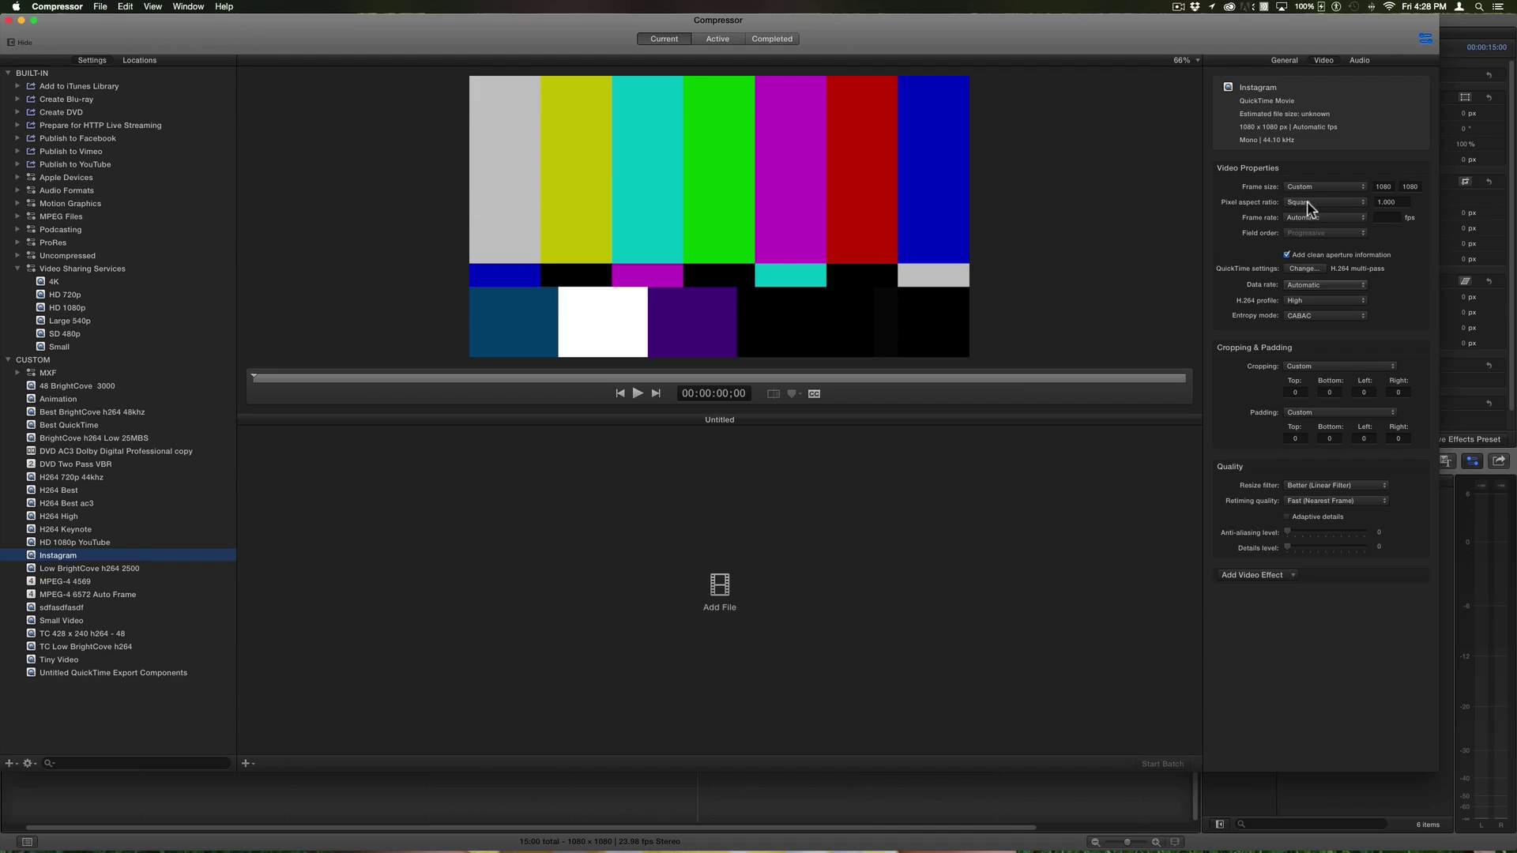
{"action": "left_click", "coordinate": [1316, 269]}
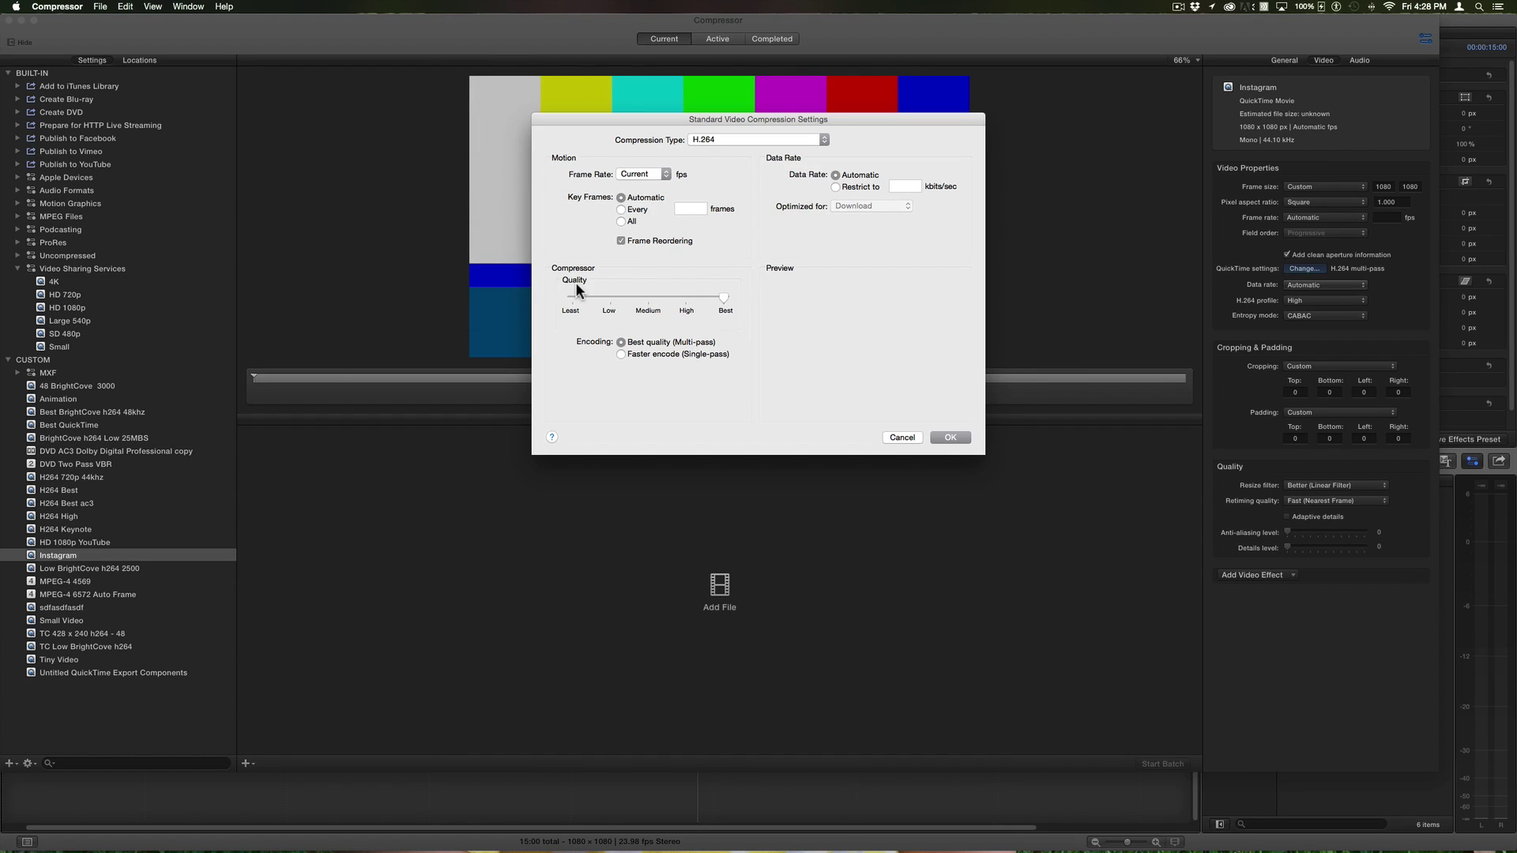
{"action": "left_click", "coordinate": [732, 298]}
{"action": "left_click", "coordinate": [952, 438]}
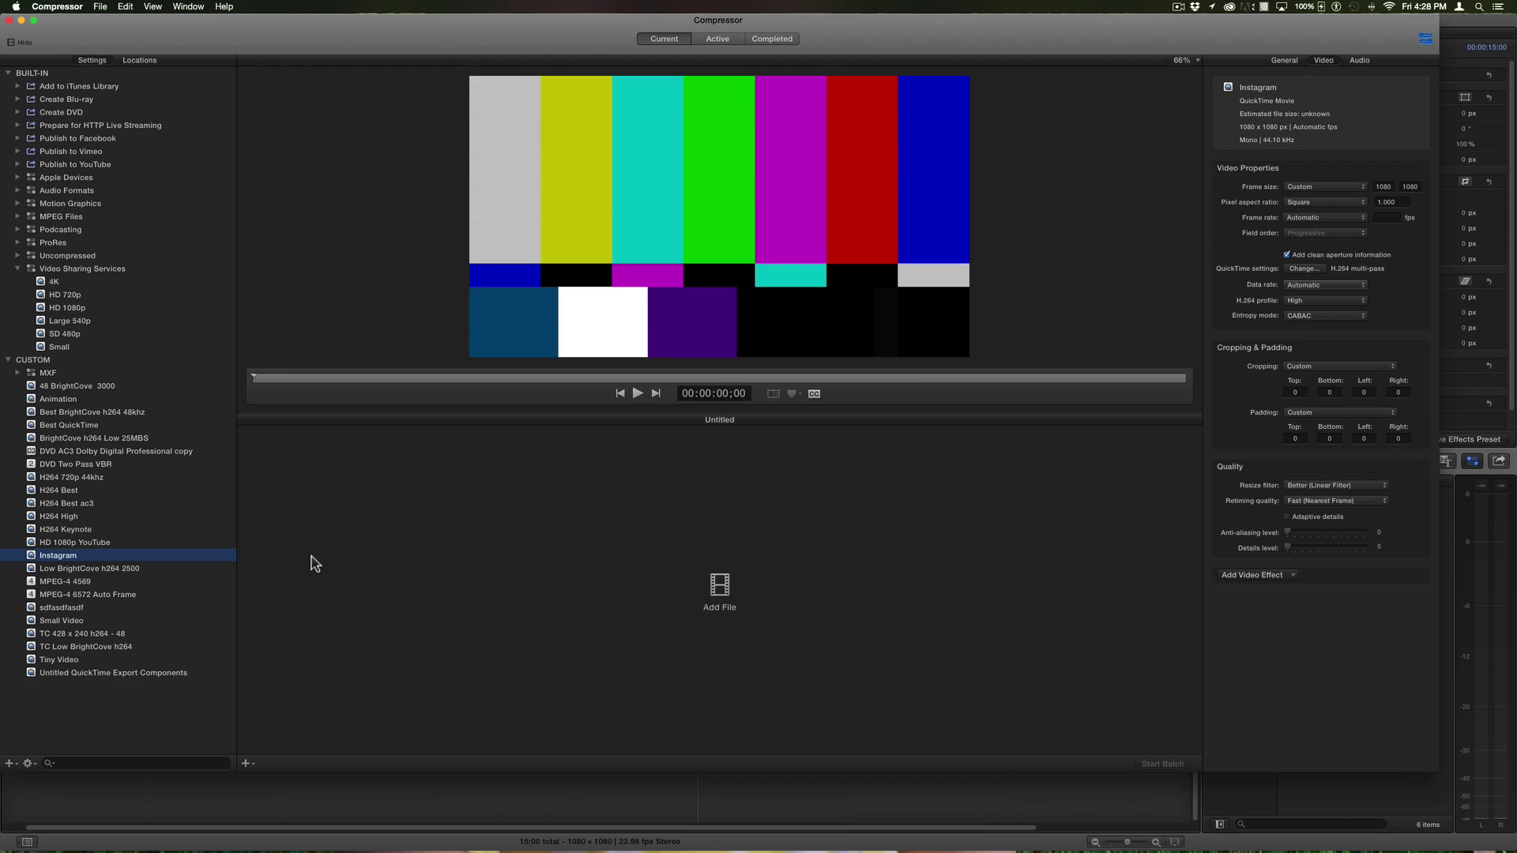
Start adding a Compressor Settings share destination, cancel it, and close the Destinations window
{"action": "key", "text": "super+Tab"}
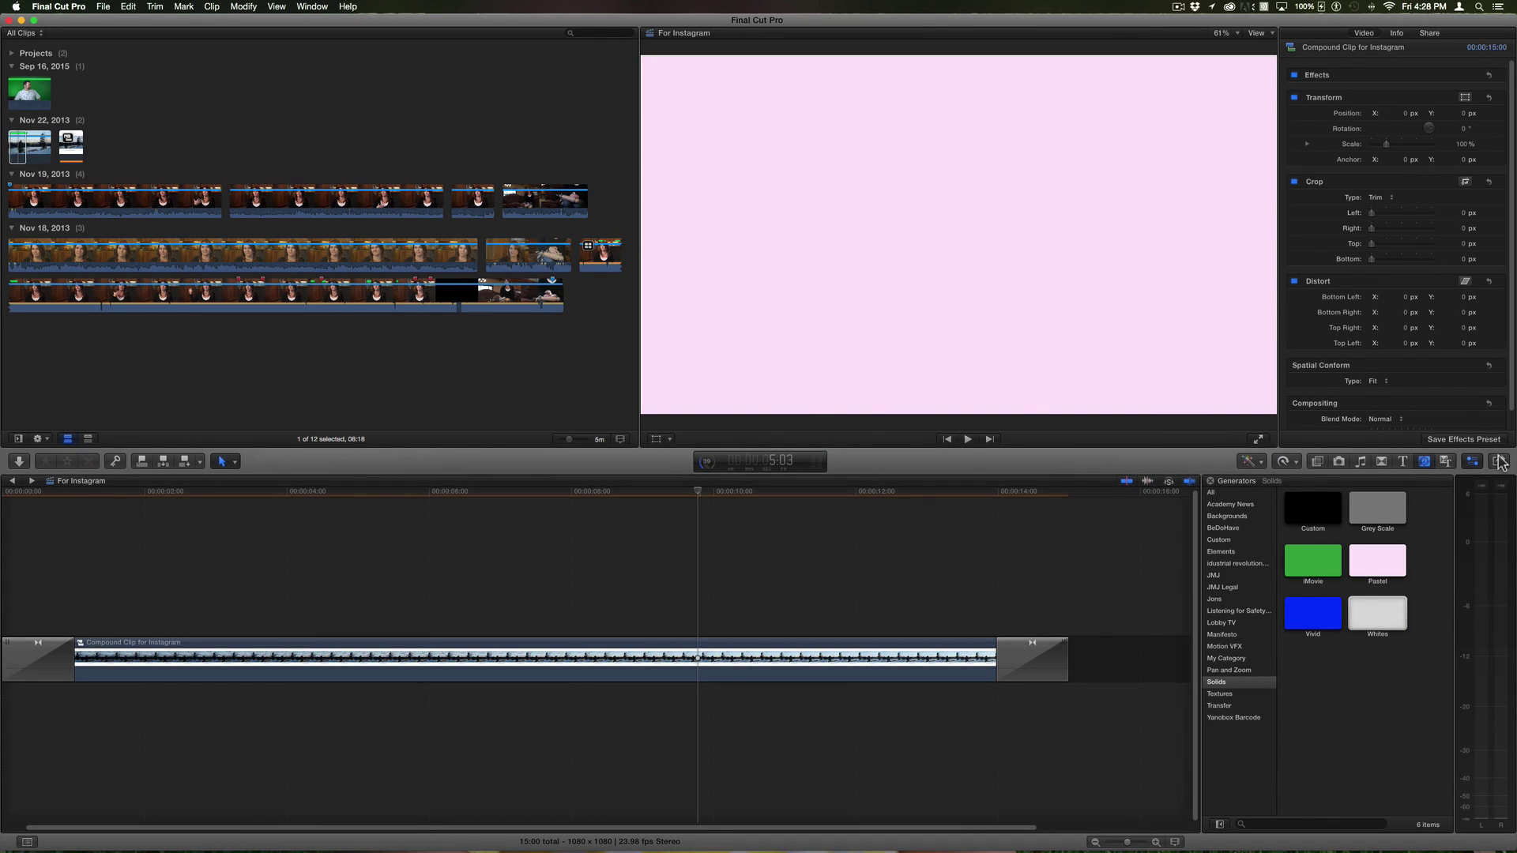
{"action": "left_click", "coordinate": [1500, 463]}
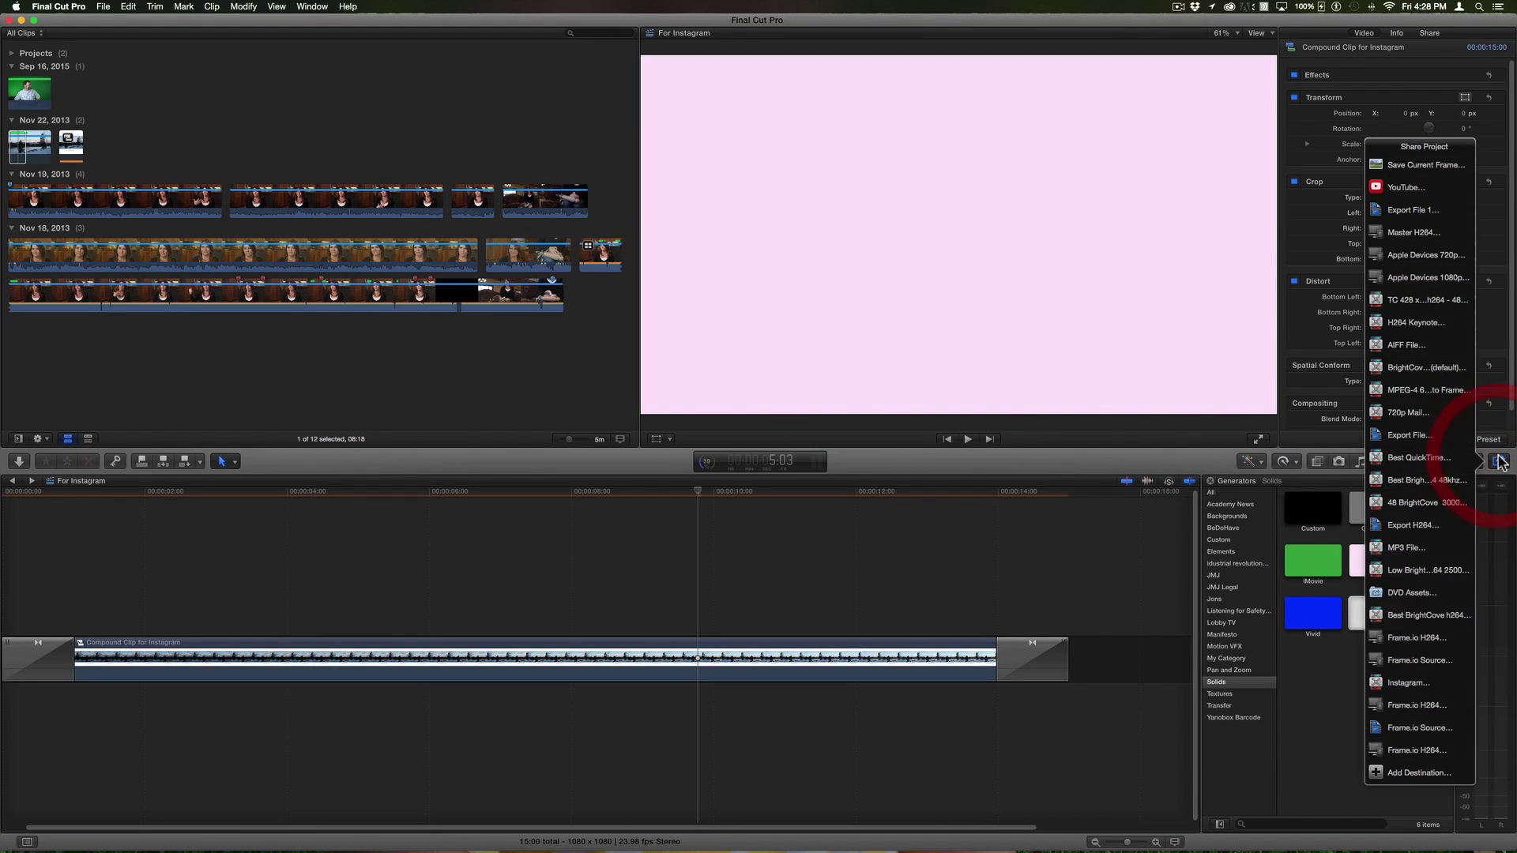
{"action": "left_click", "coordinate": [1406, 778]}
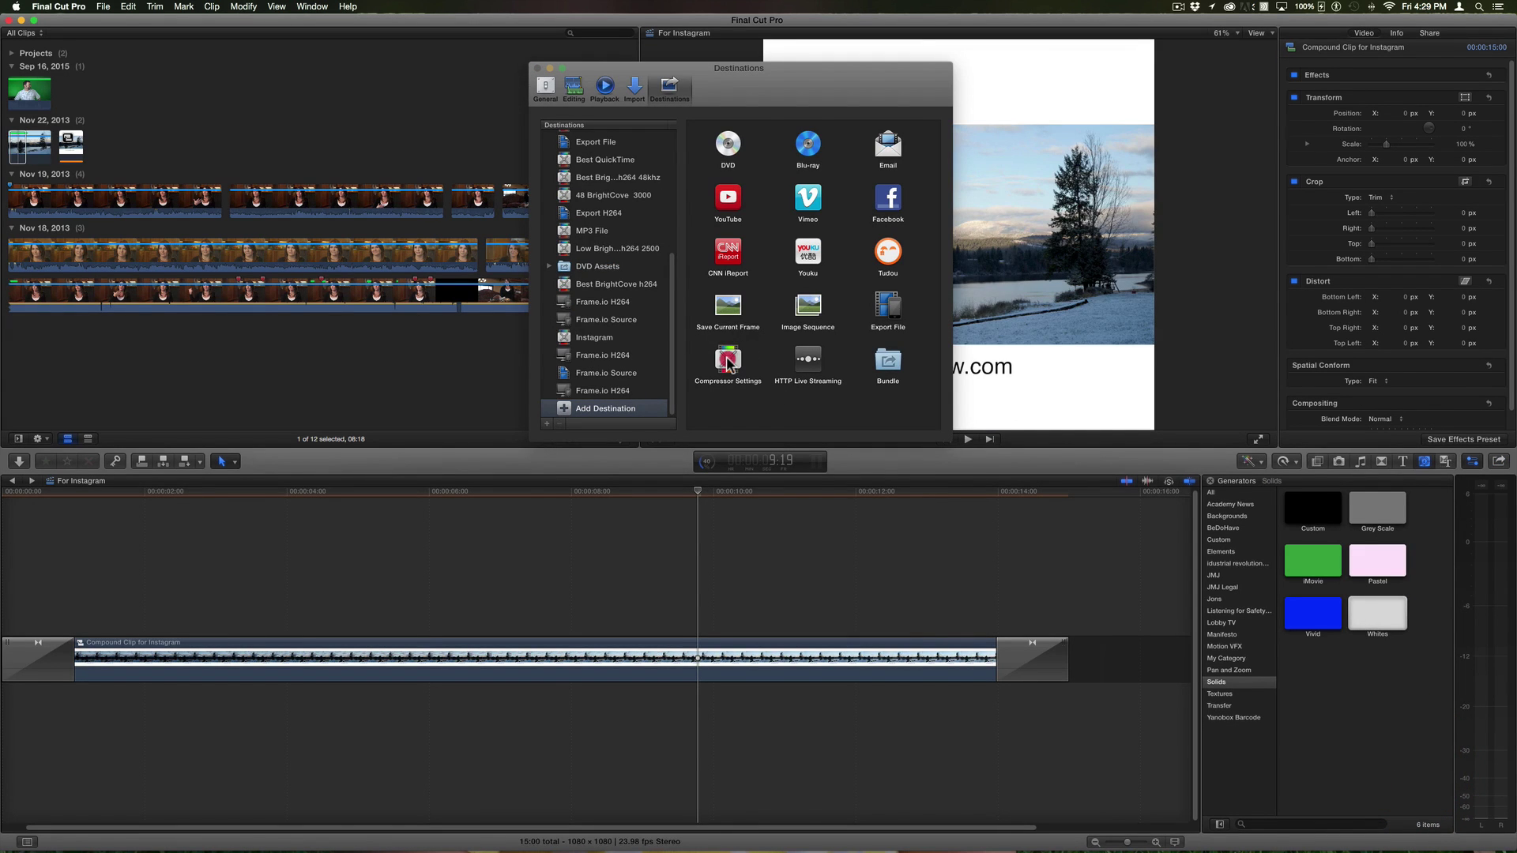
{"action": "left_click_drag", "start_coordinate": [727, 362], "coordinate": [626, 374]}
{"action": "scroll", "coordinate": [644, 177], "scroll_direction": "down", "scroll_amount": 2}
{"action": "scroll", "coordinate": [644, 177], "scroll_direction": "down", "scroll_amount": 4}
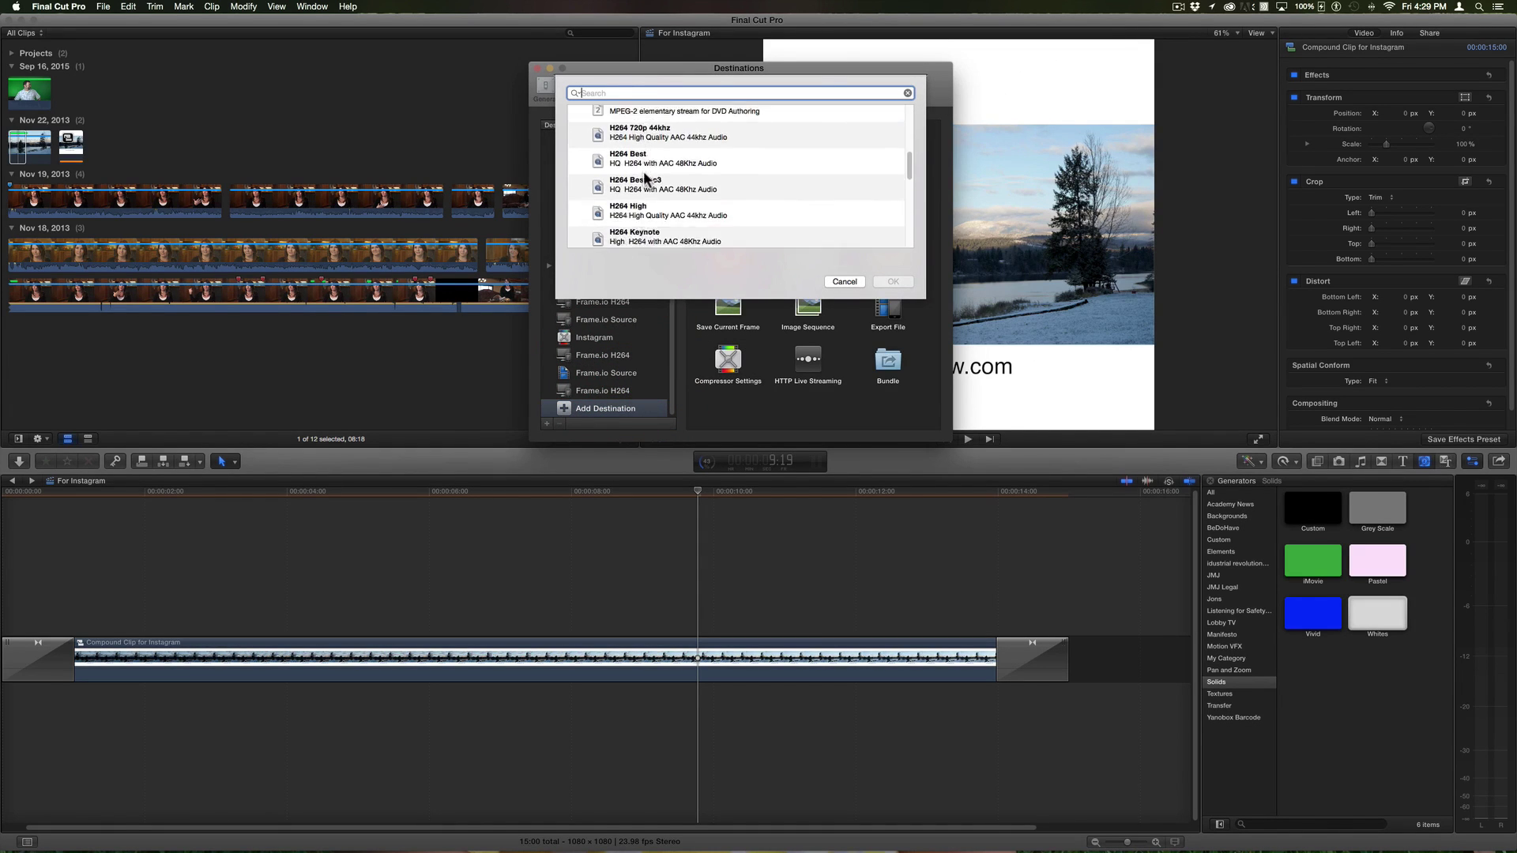
{"action": "left_click", "coordinate": [844, 281]}
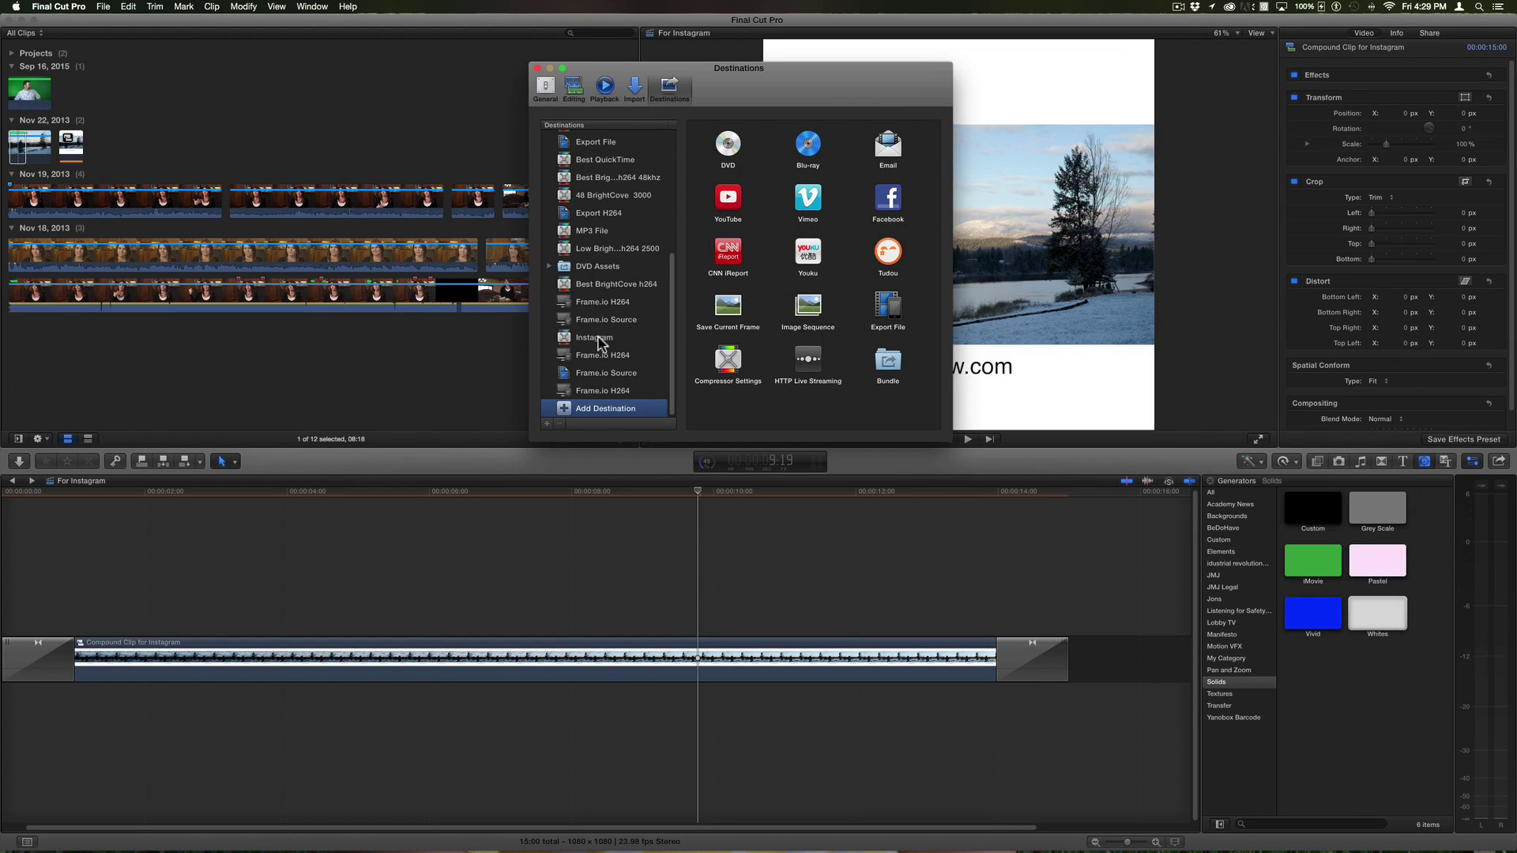
{"action": "left_click", "coordinate": [537, 68]}
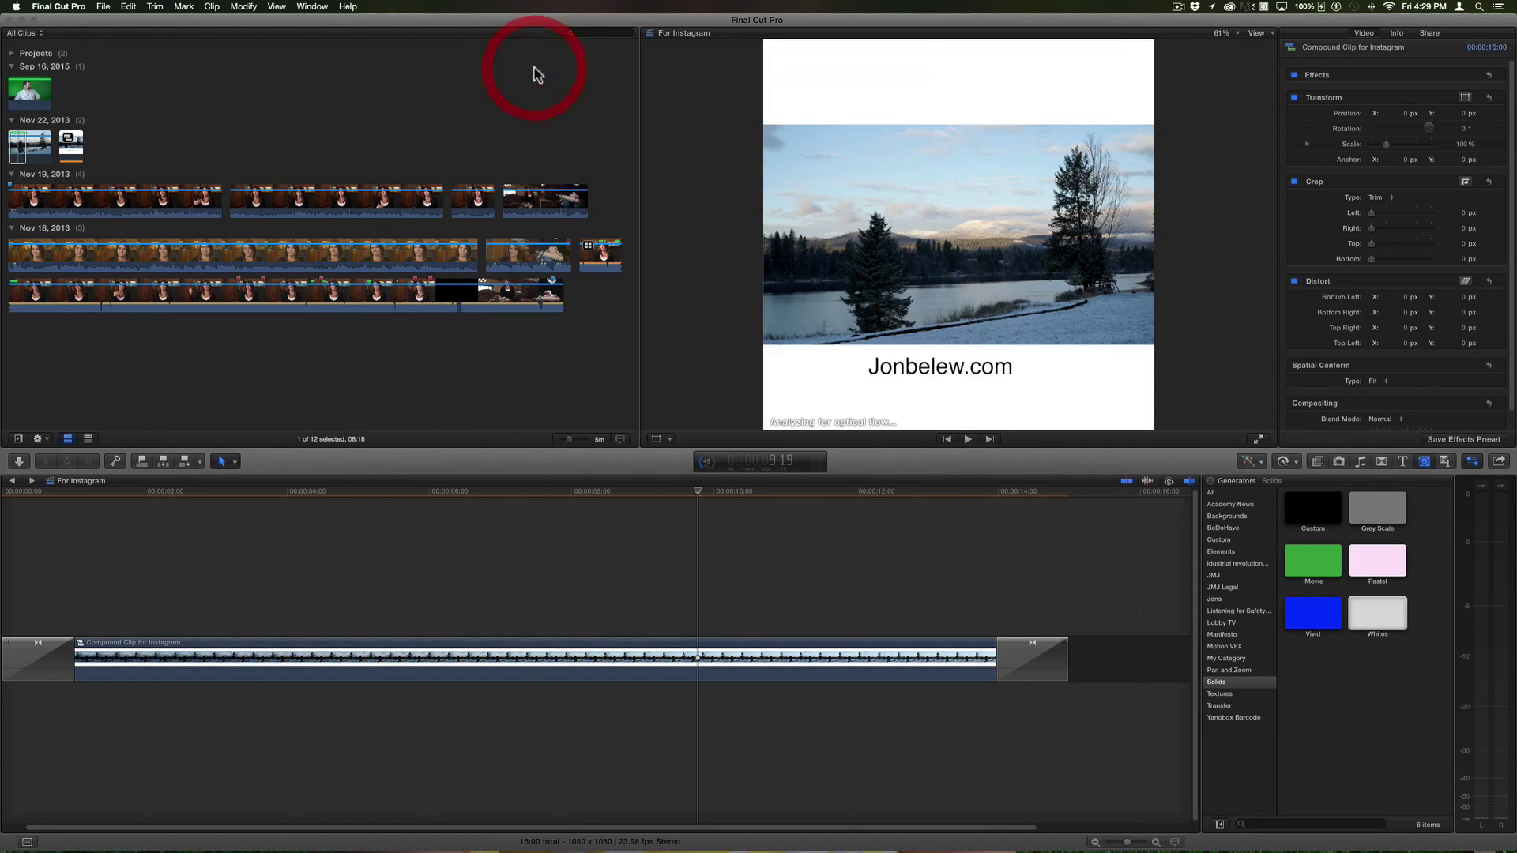
Review the Instagram share settings (1080x1080, 23.98 fps QuickTime movie), then close the window
{"action": "left_click", "coordinate": [1499, 461]}
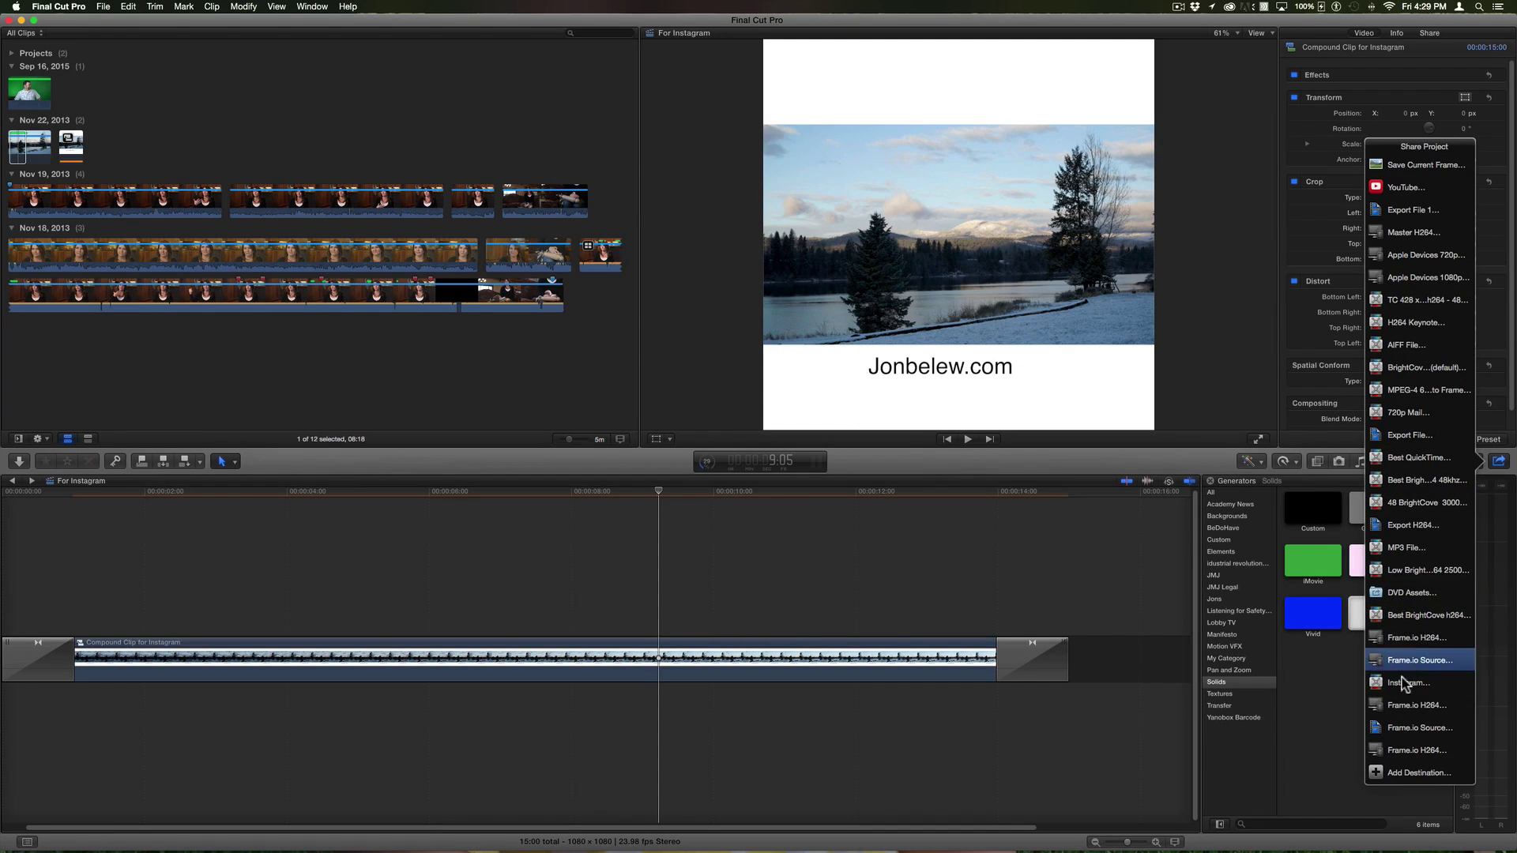
{"action": "left_click", "coordinate": [1416, 687]}
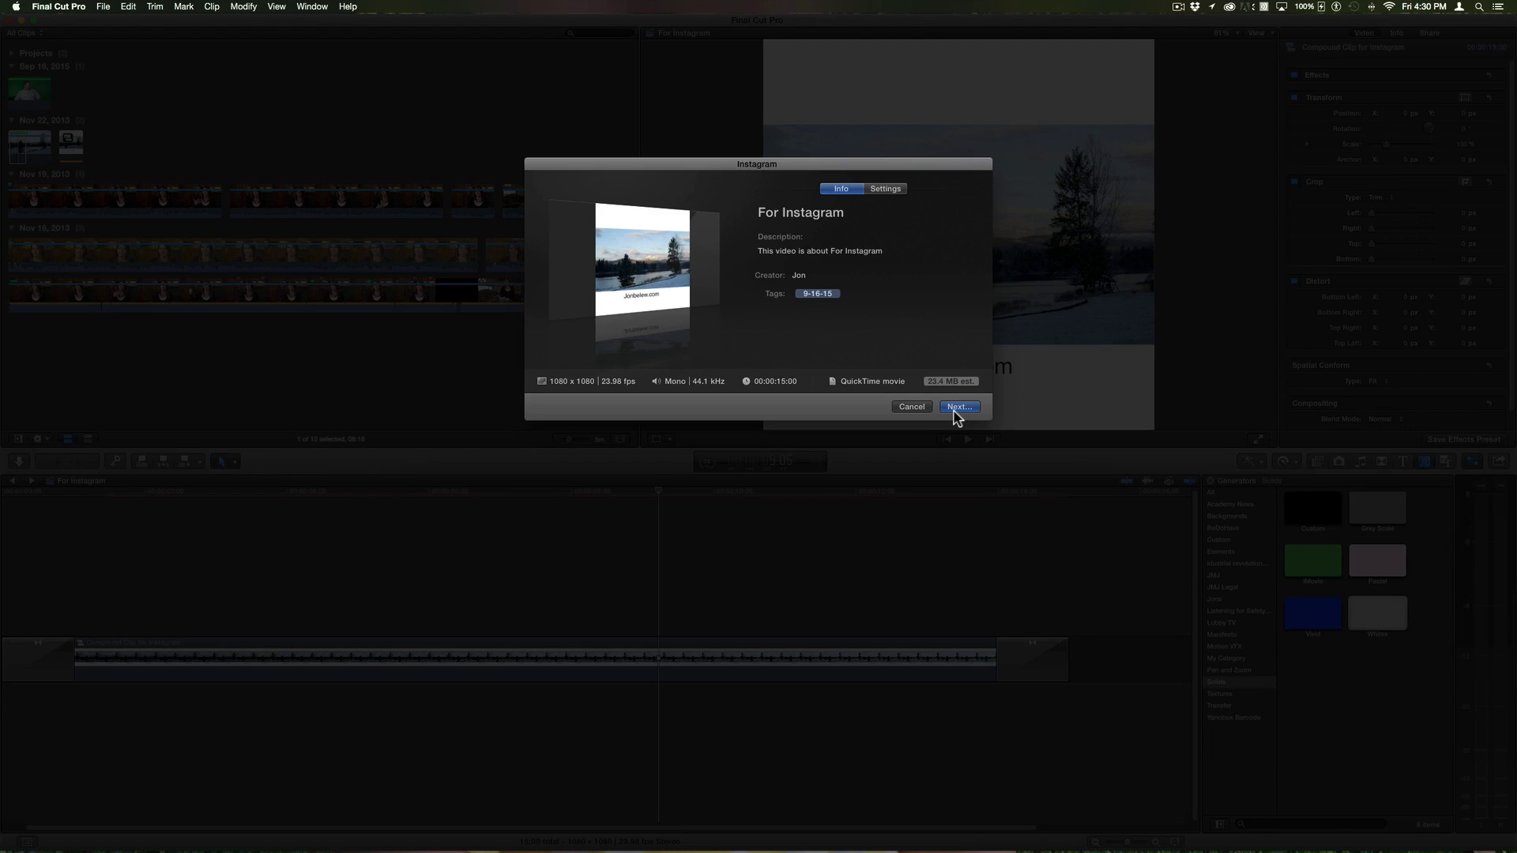
{"action": "key", "text": "Escape"}
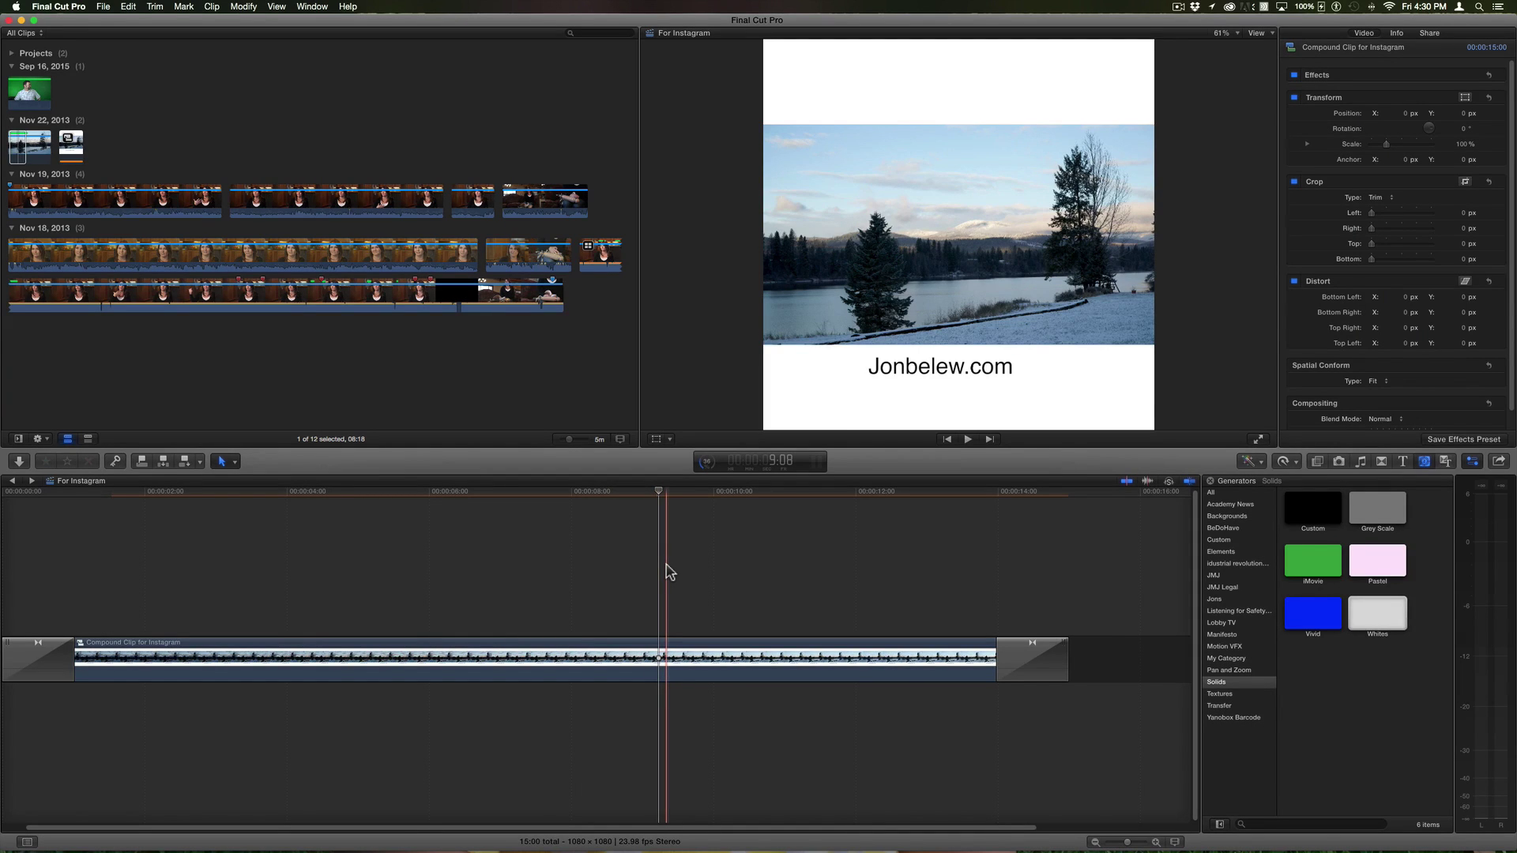
{"action": "key", "text": "space"}
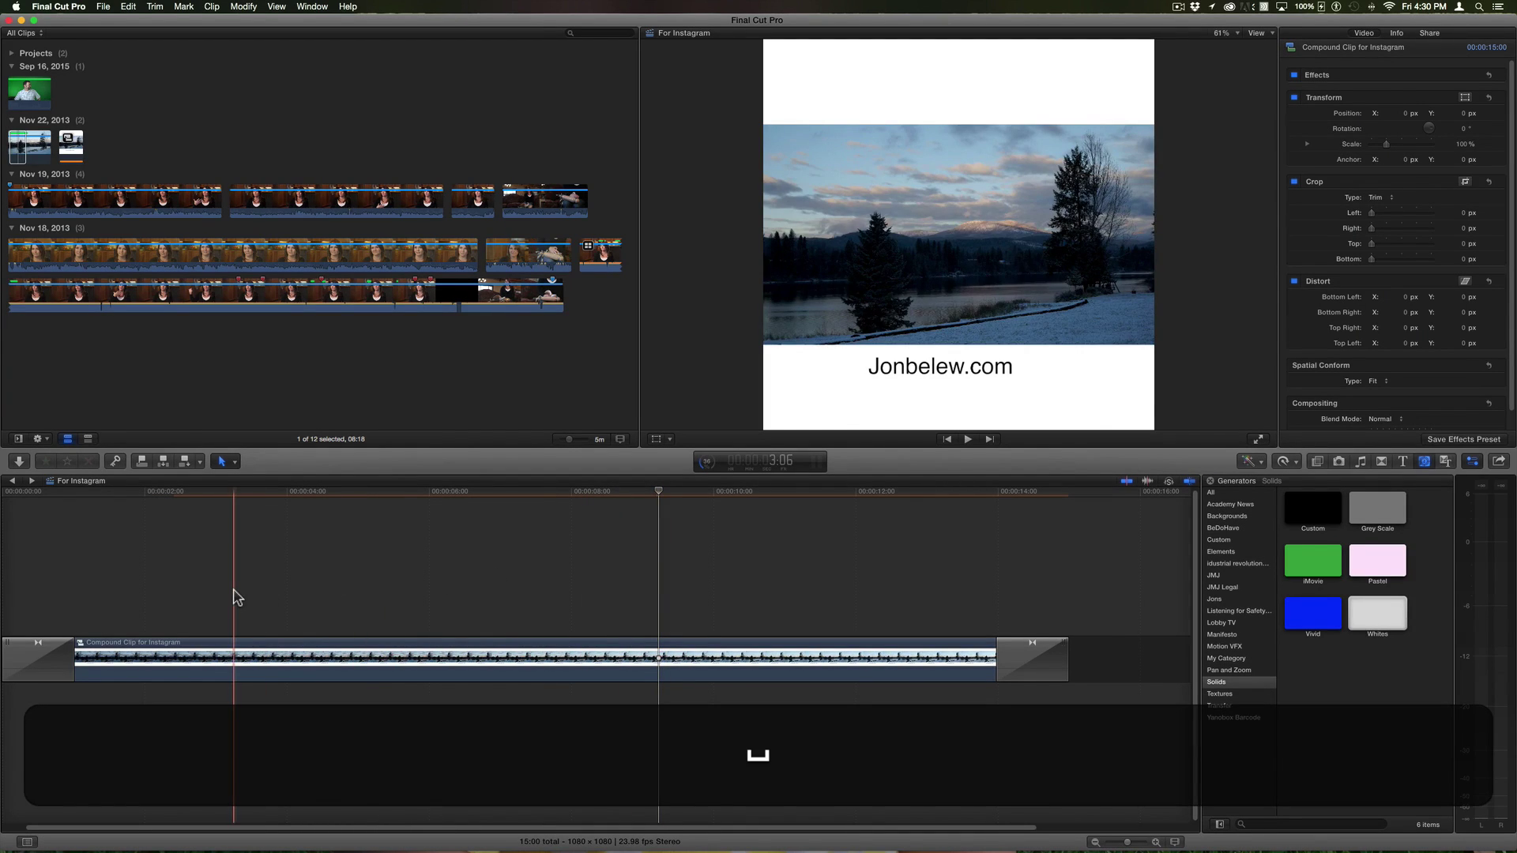